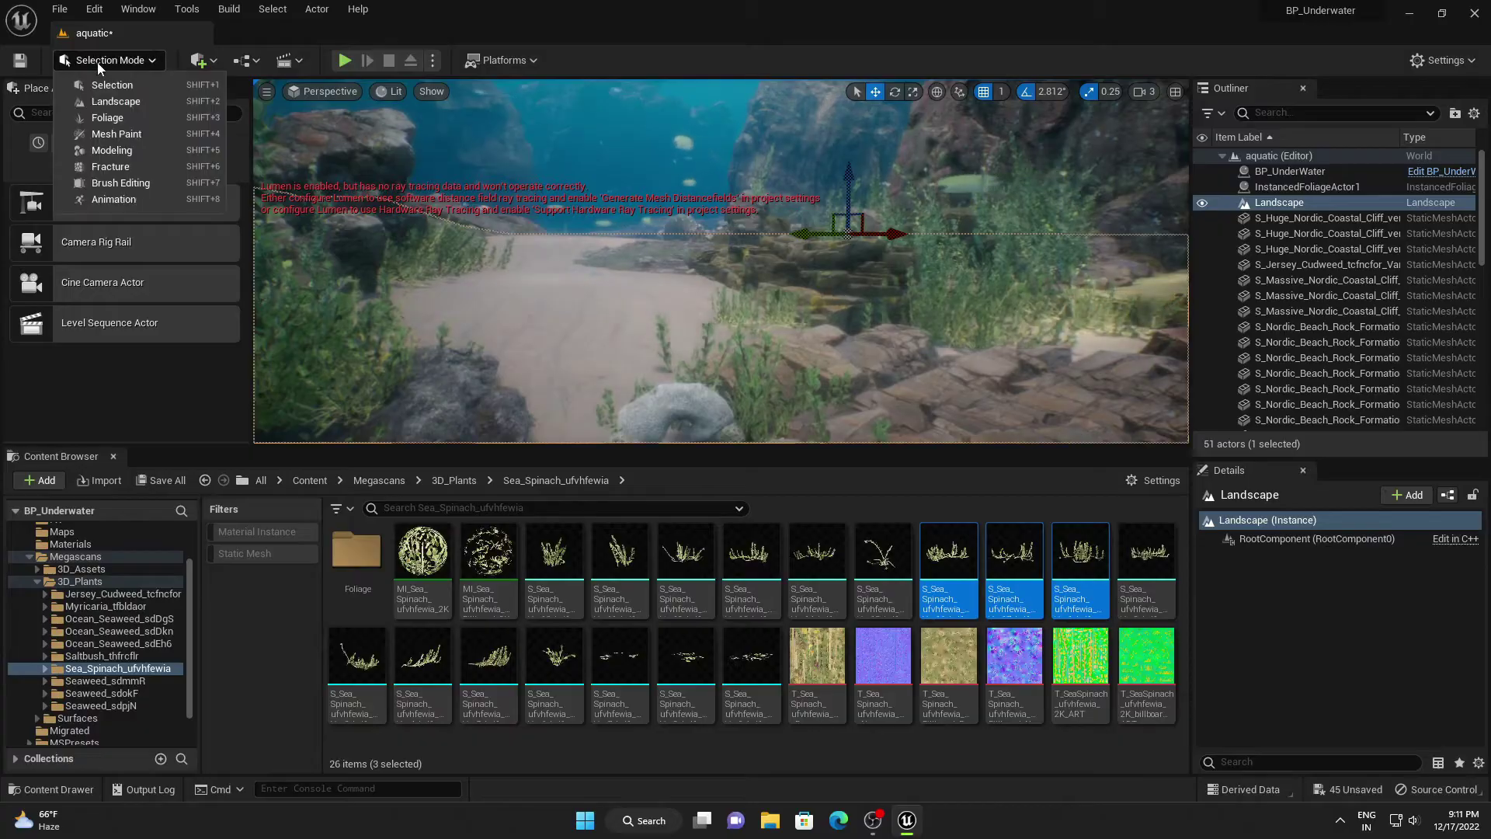
# - Switch to Foliage mode and add the five S_Seaweed_sdmmR static meshes from the Seaweed_sdmmR folder to the foliage palette
pyautogui.click(109, 119)
pyautogui.scroll(-1, 114, 657)
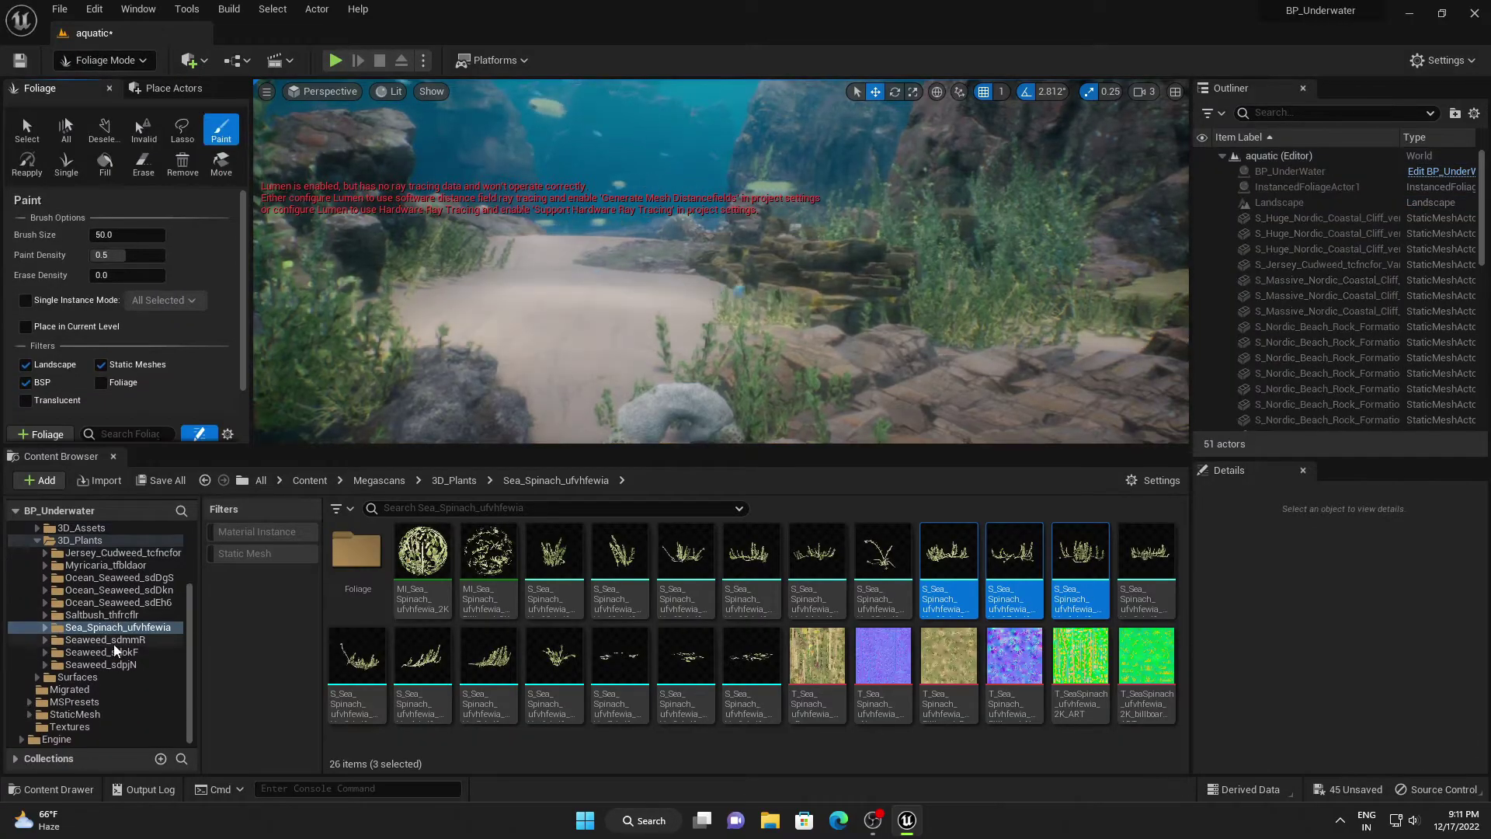
pyautogui.click(108, 640)
pyautogui.click(554, 552)
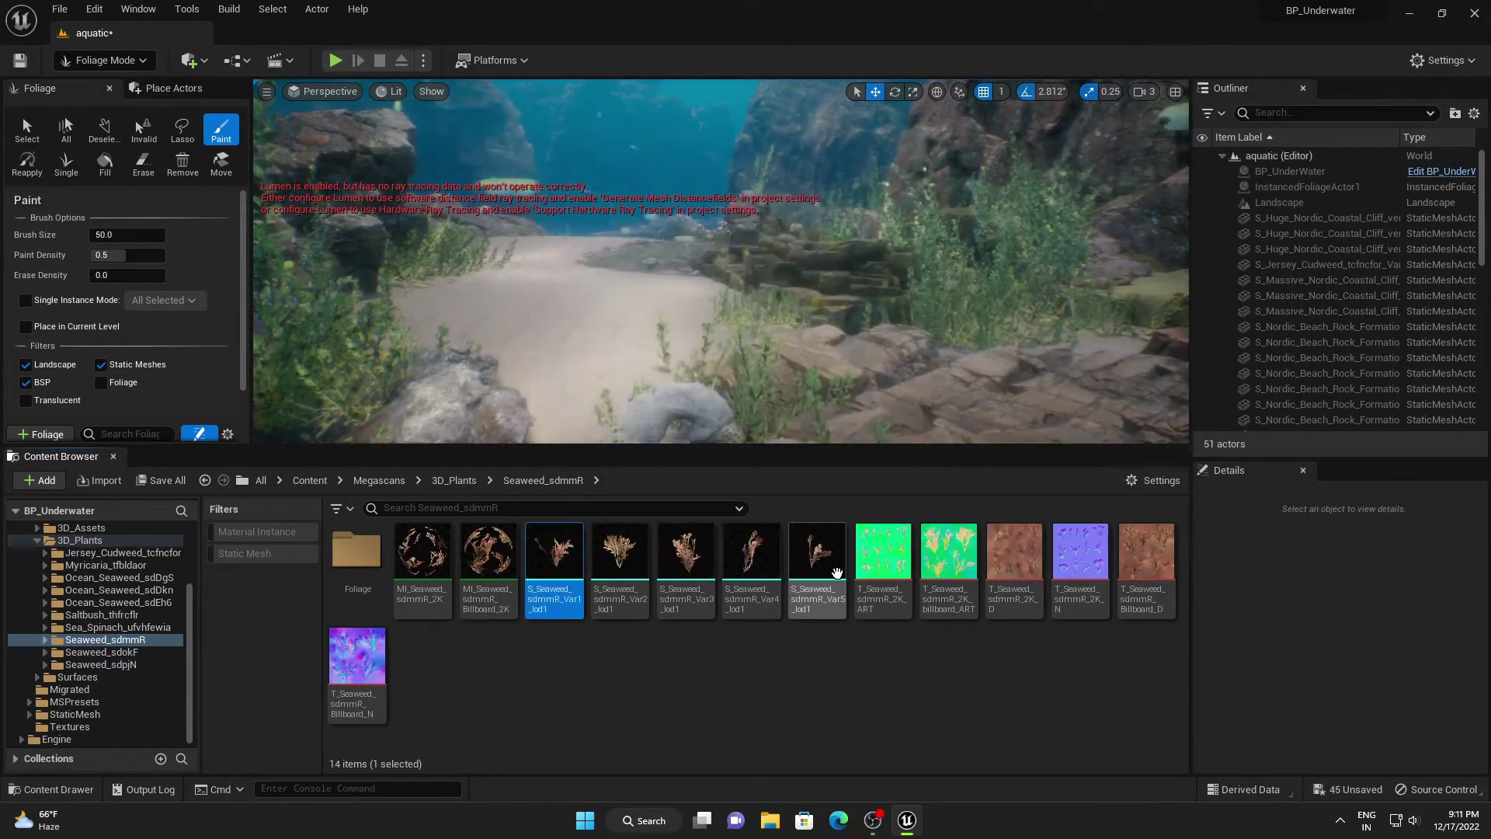
pyautogui.keyDown('shift'); pyautogui.click(836, 572); pyautogui.keyUp('shift')
pyautogui.moveTo(261, 454); pyautogui.dragTo(261, 608)
pyautogui.click(22, 571)
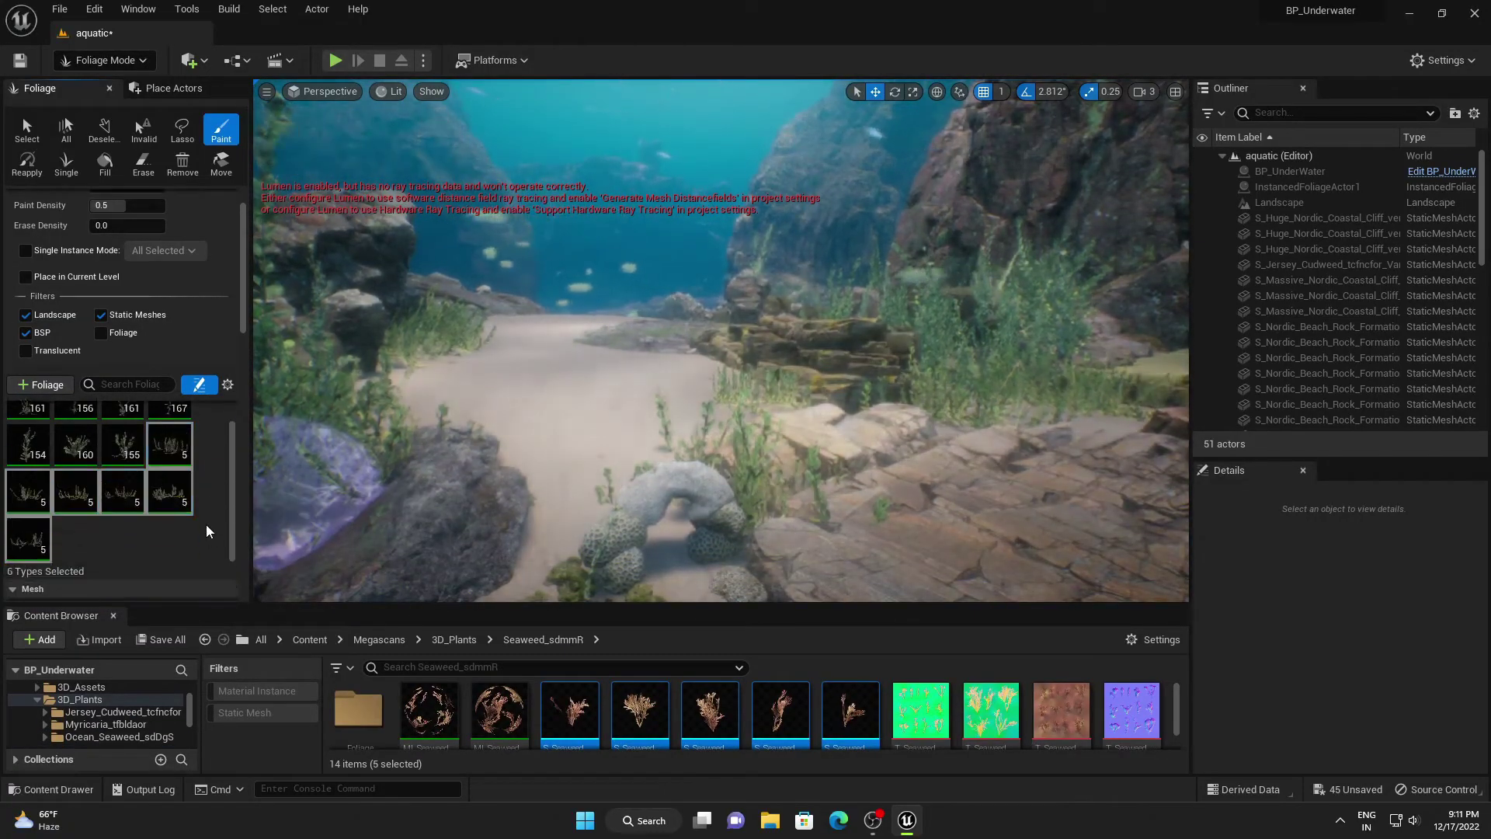
pyautogui.scroll(-1, 210, 528)
pyautogui.moveTo(638, 711); pyautogui.dragTo(141, 553)
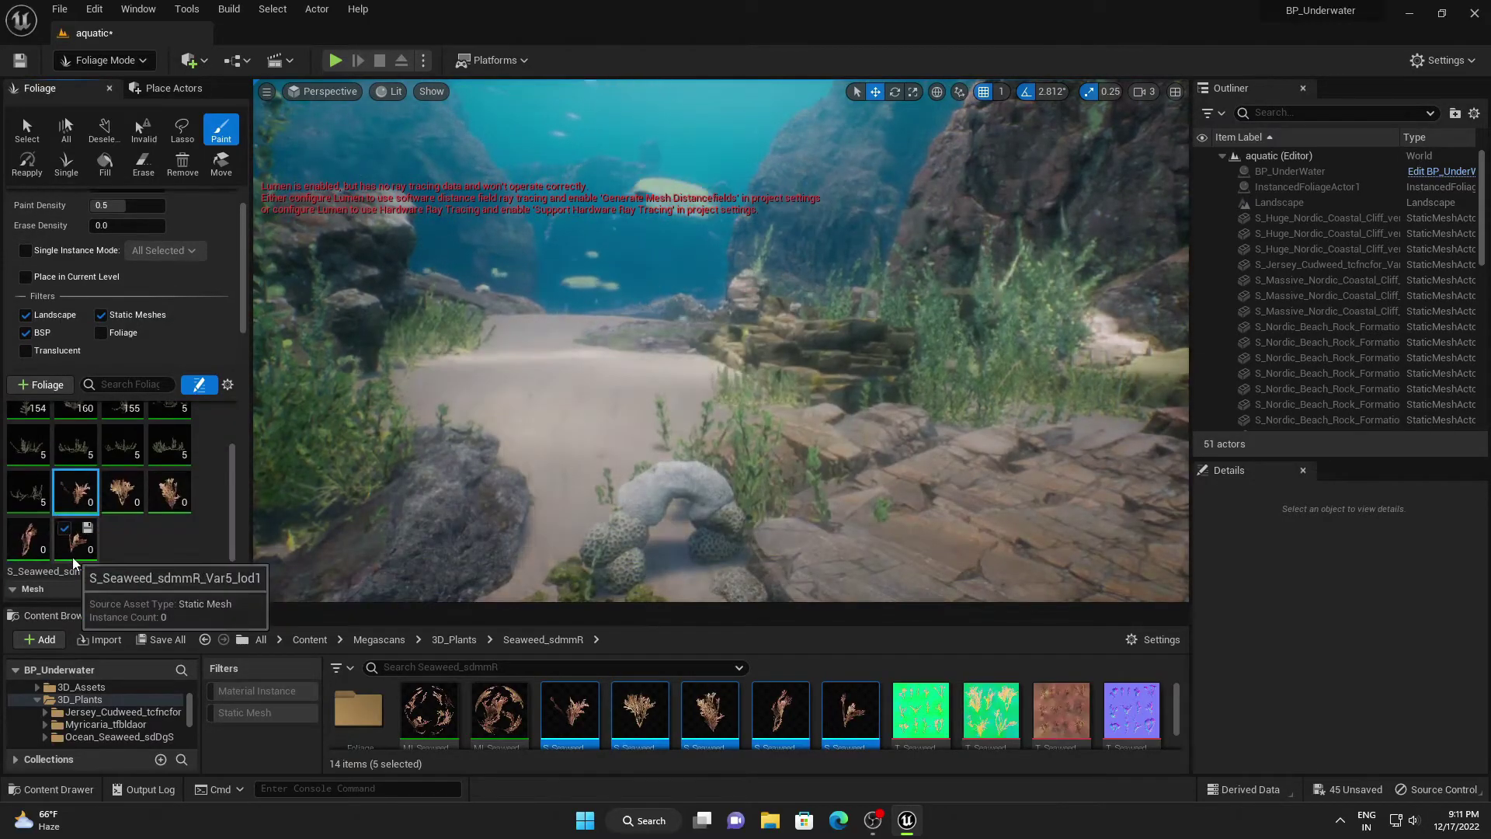
pyautogui.click(552, 519)
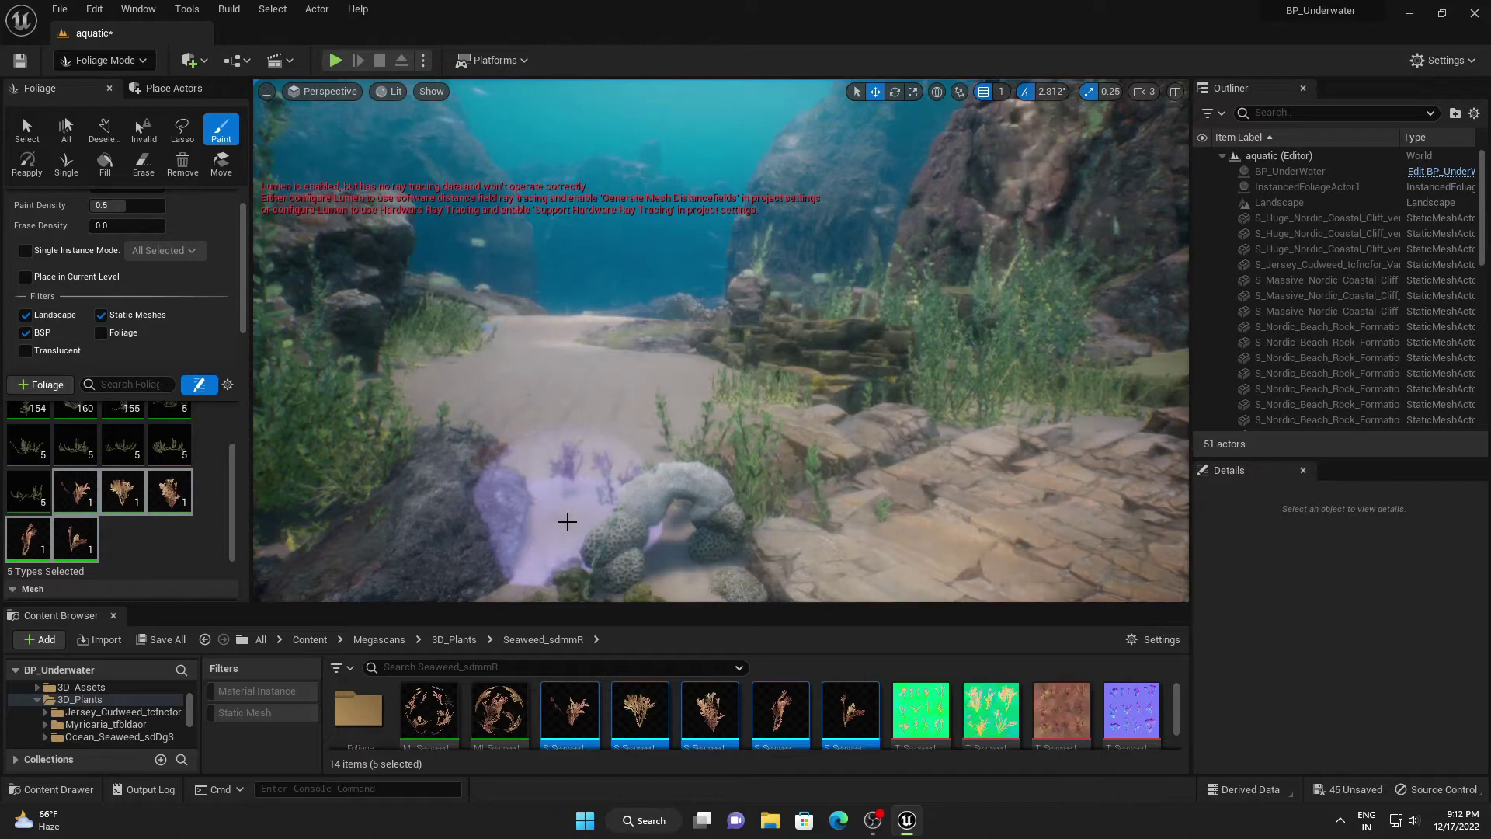
pyautogui.click(579, 458)
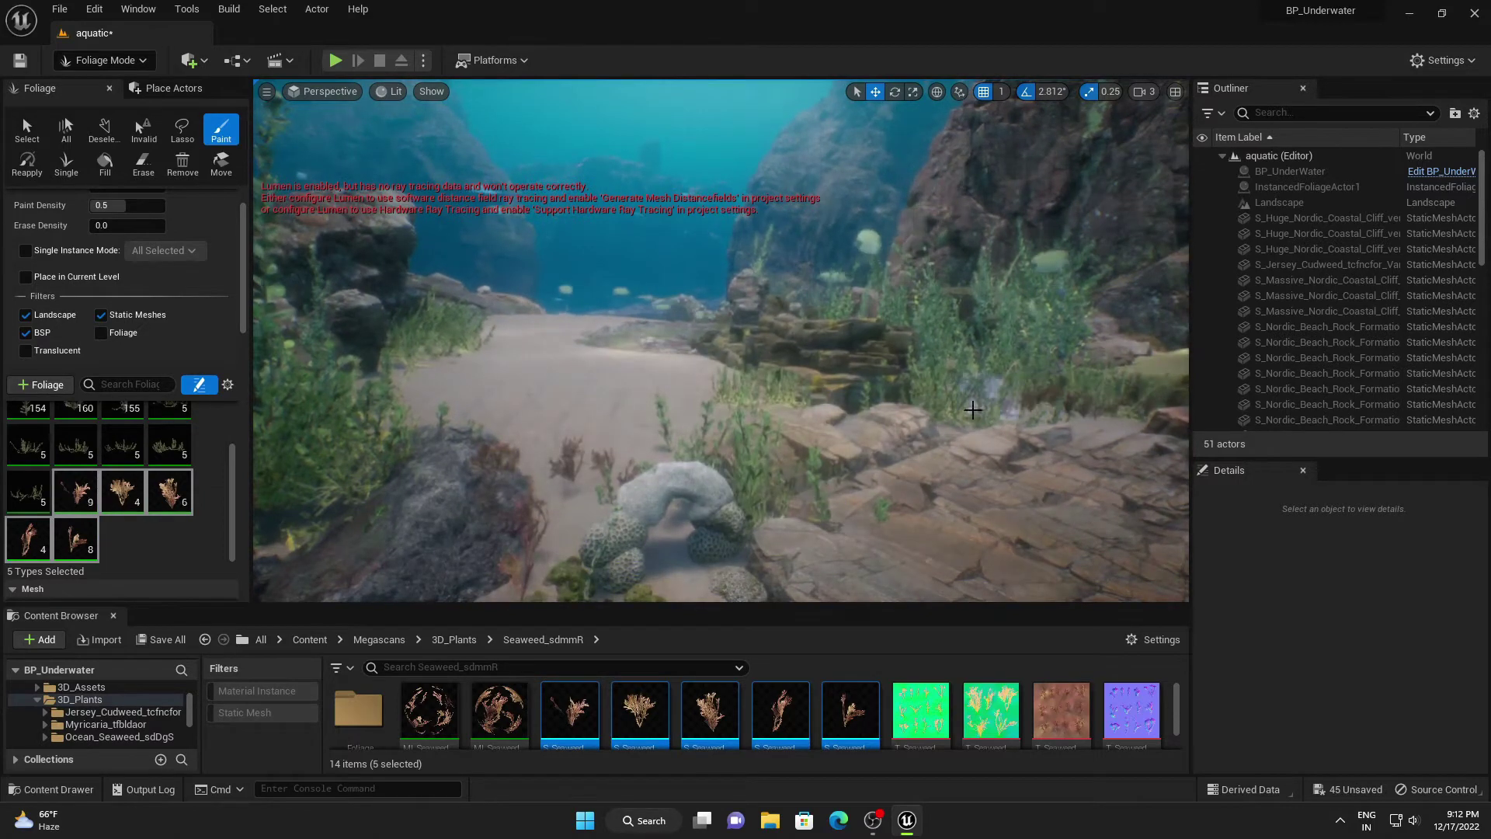
pyautogui.hotkey('ctrl', 'z')
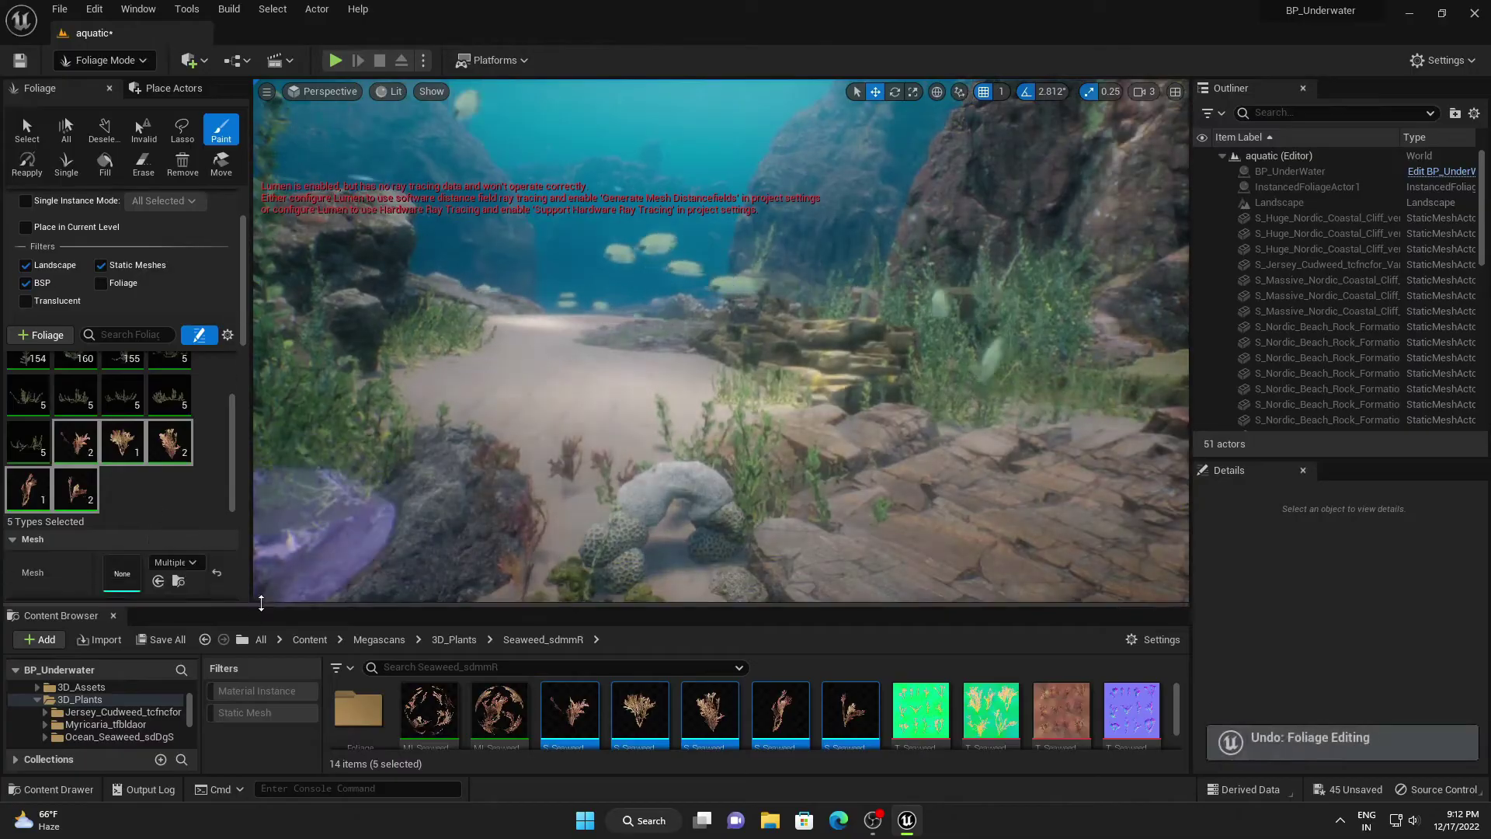
pyautogui.moveTo(261, 602); pyautogui.dragTo(261, 736)
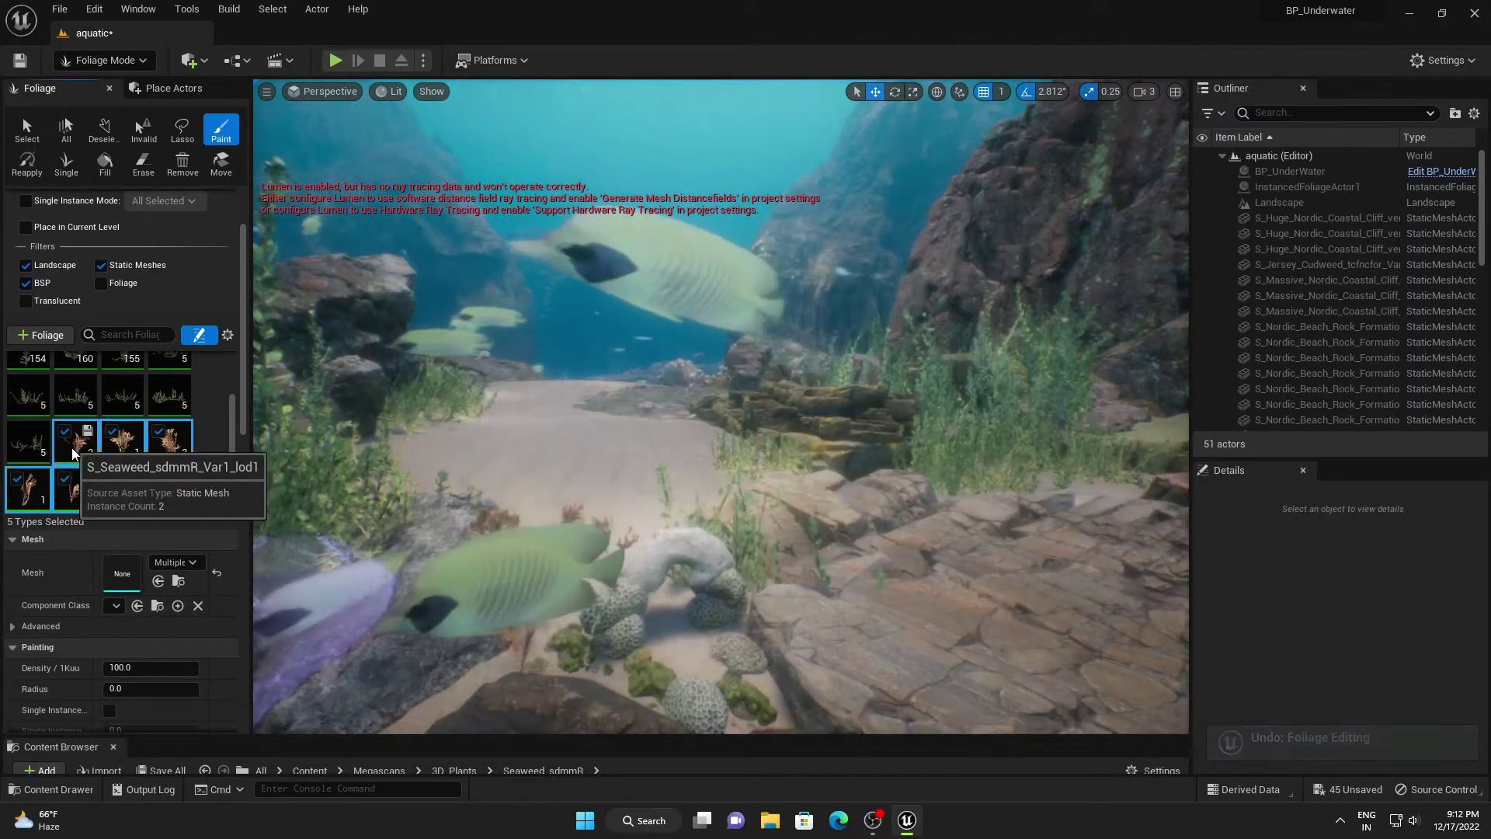
pyautogui.click(73, 453)
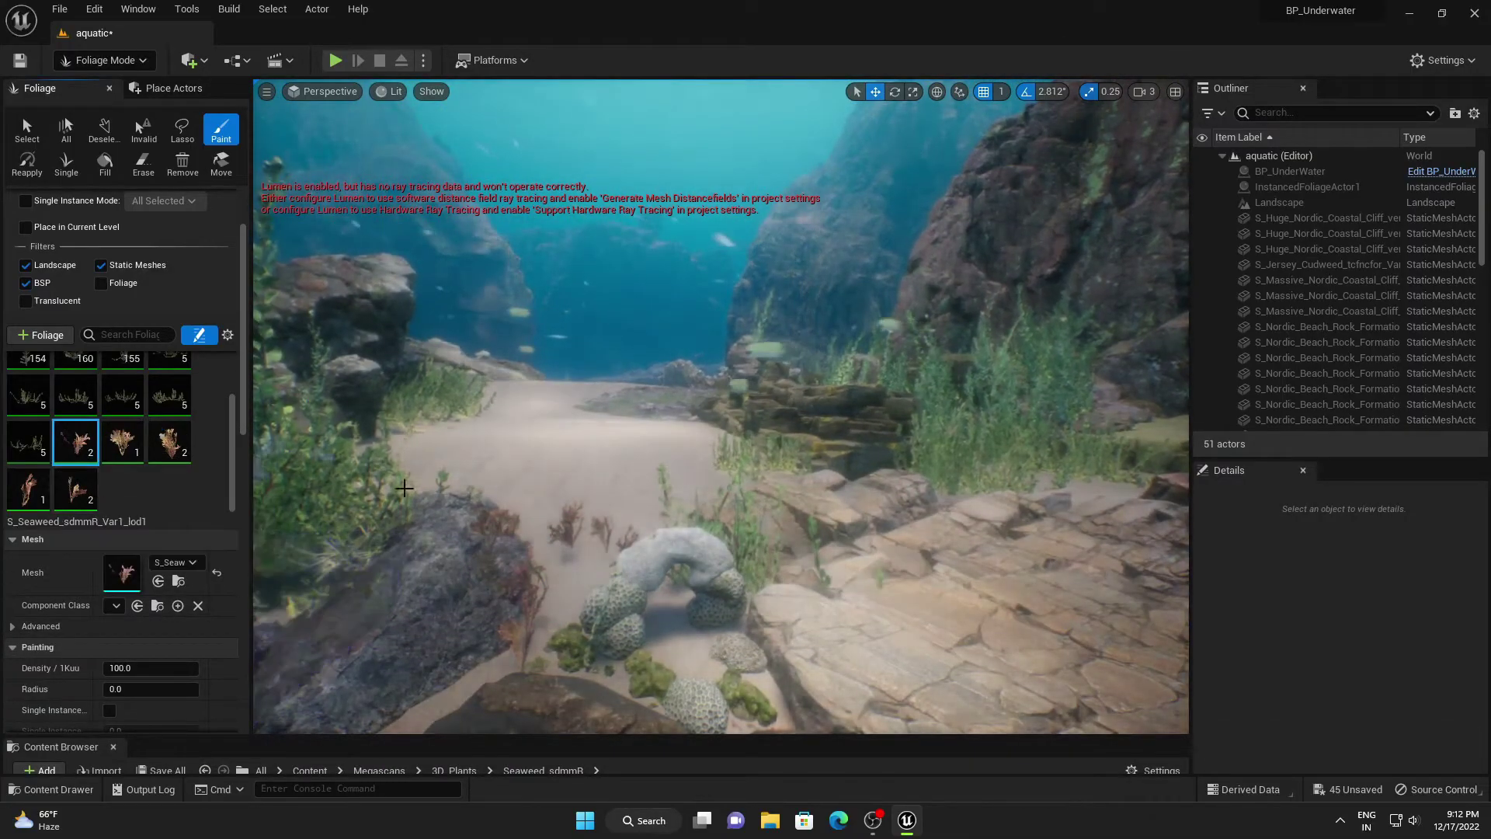
pyautogui.hotkey('ctrl', 'z')
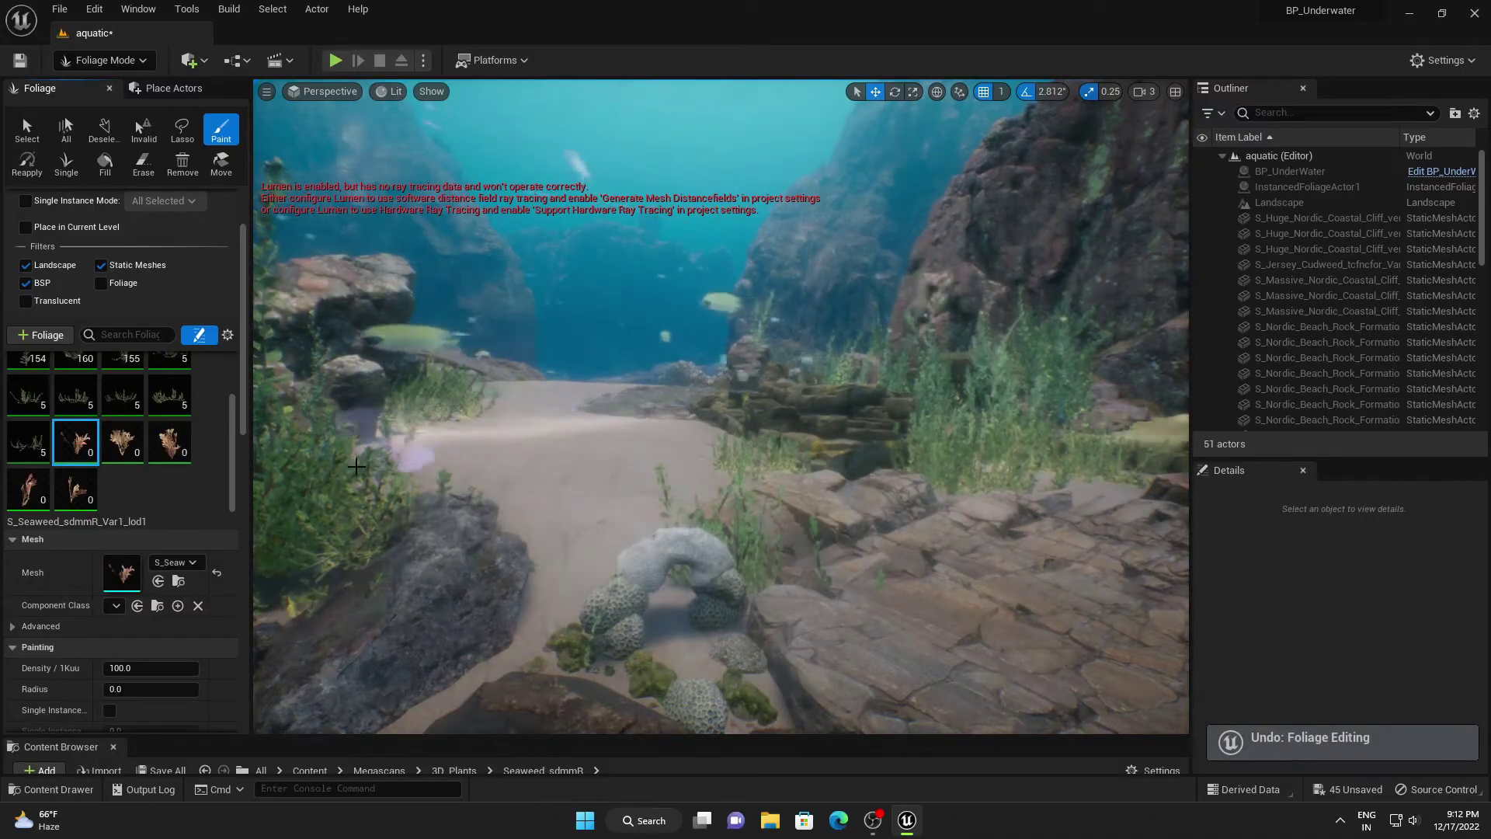
# - Set the Scale X range of the five Seaweed_sdmmR foliage types to a minimum of 0.1 and a maximum of 5
pyautogui.click(65, 478)
pyautogui.click(77, 553)
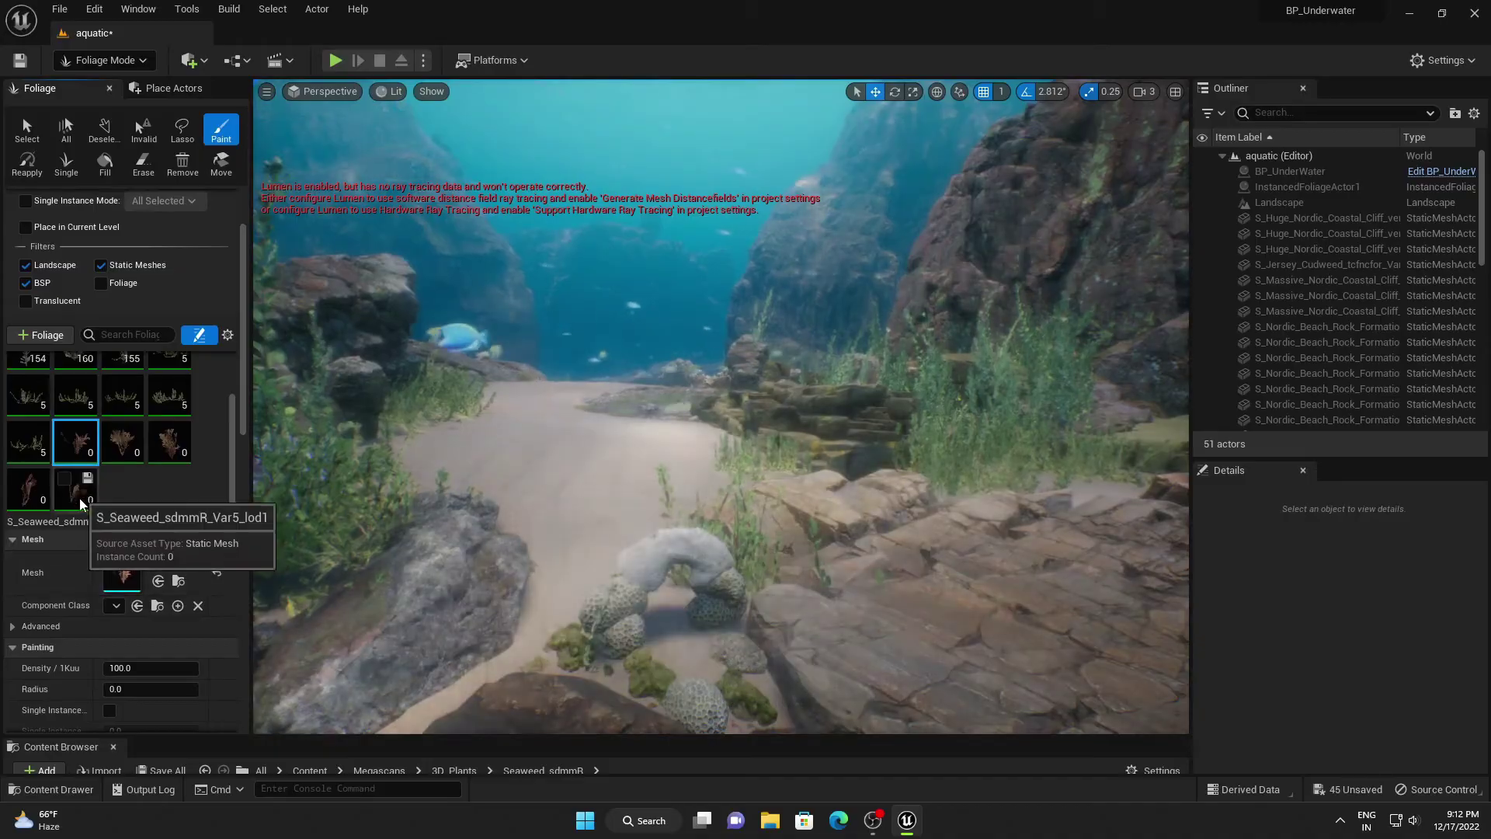
pyautogui.keyDown('shift'); pyautogui.click(70, 482); pyautogui.keyUp('shift')
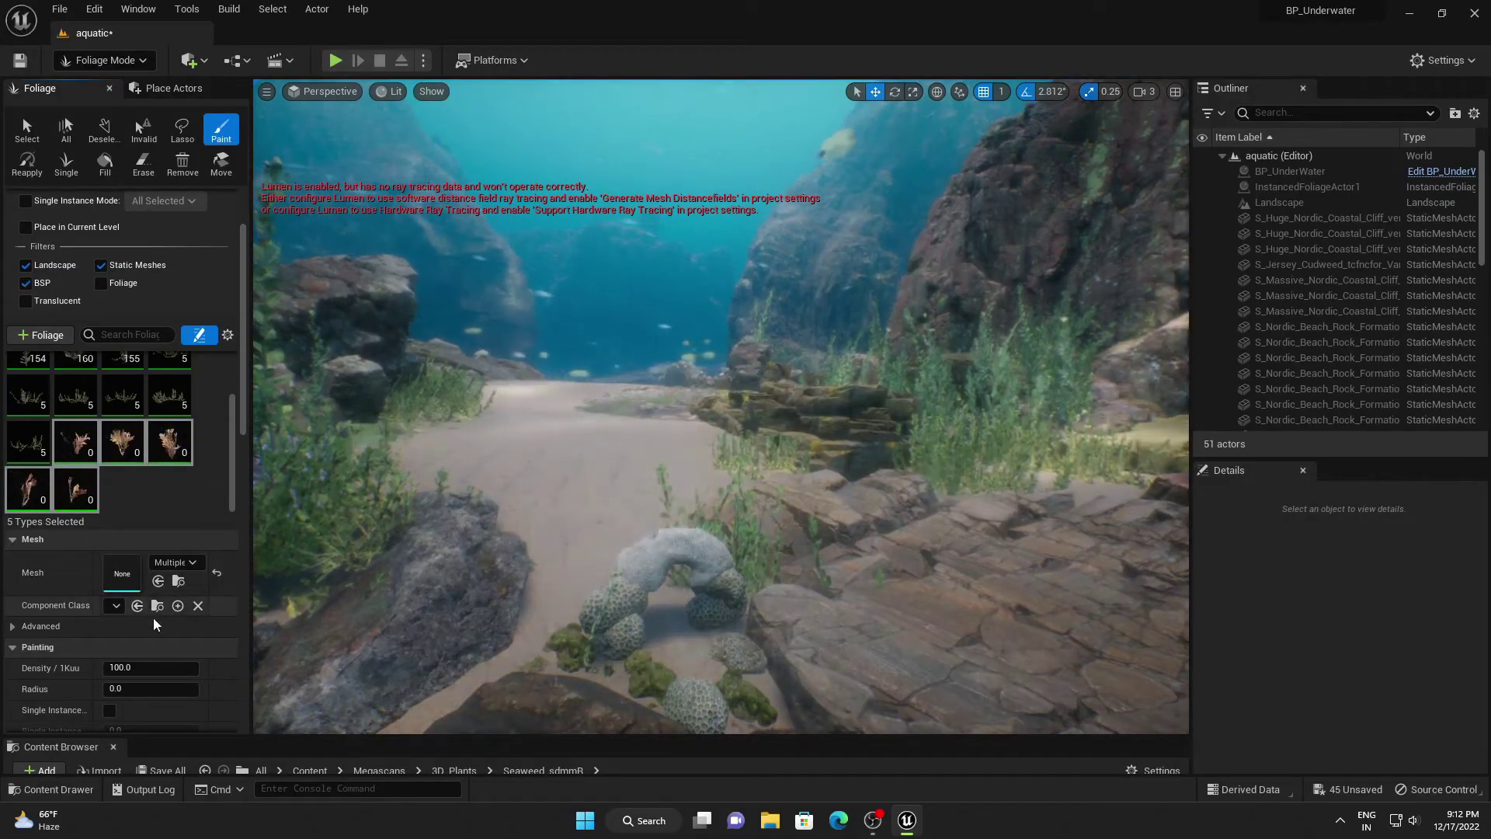
pyautogui.scroll(-3, 156, 623)
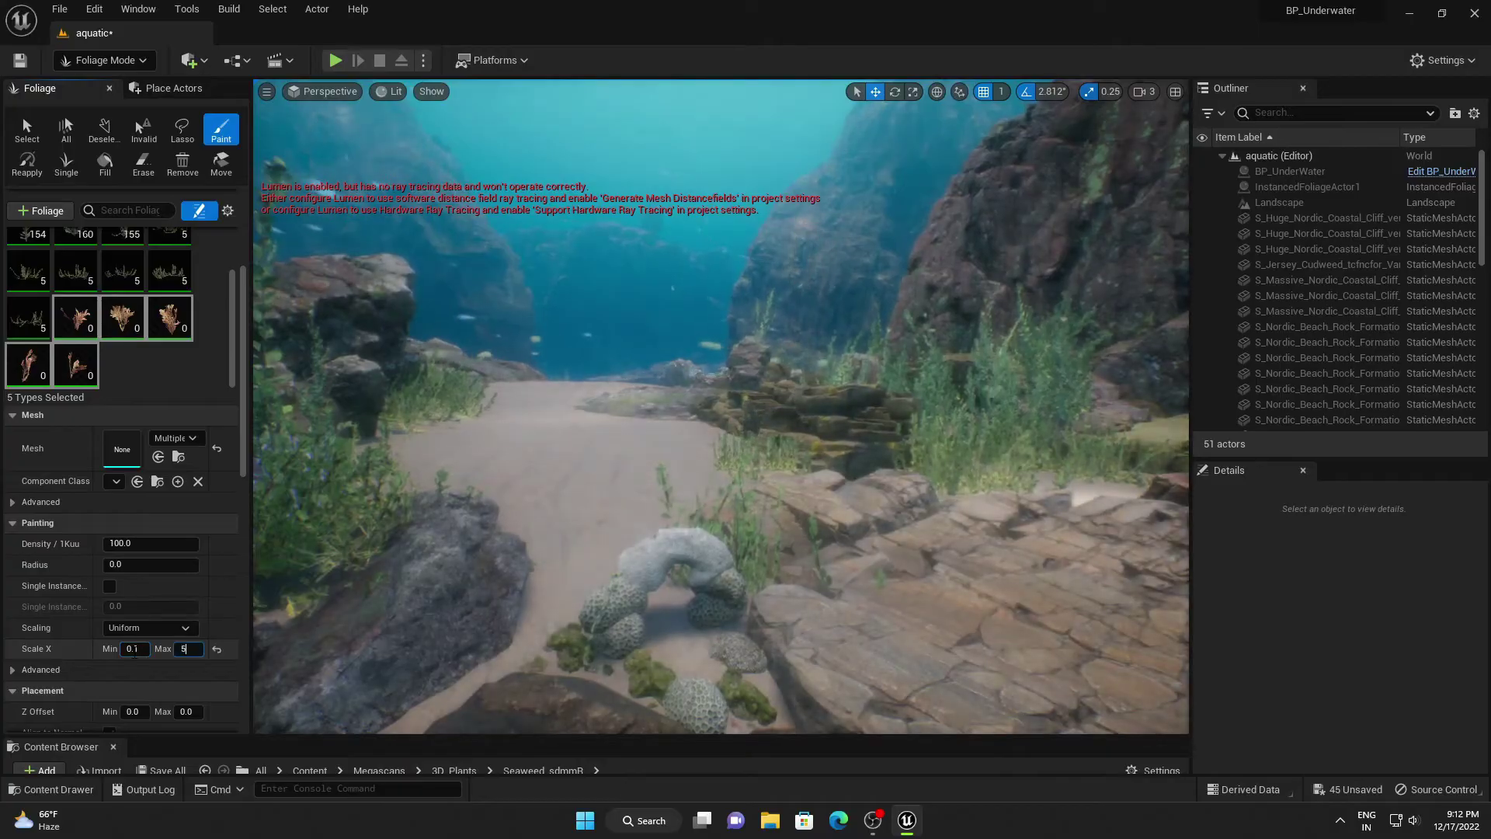
pyautogui.write('5')
pyautogui.press('Return')
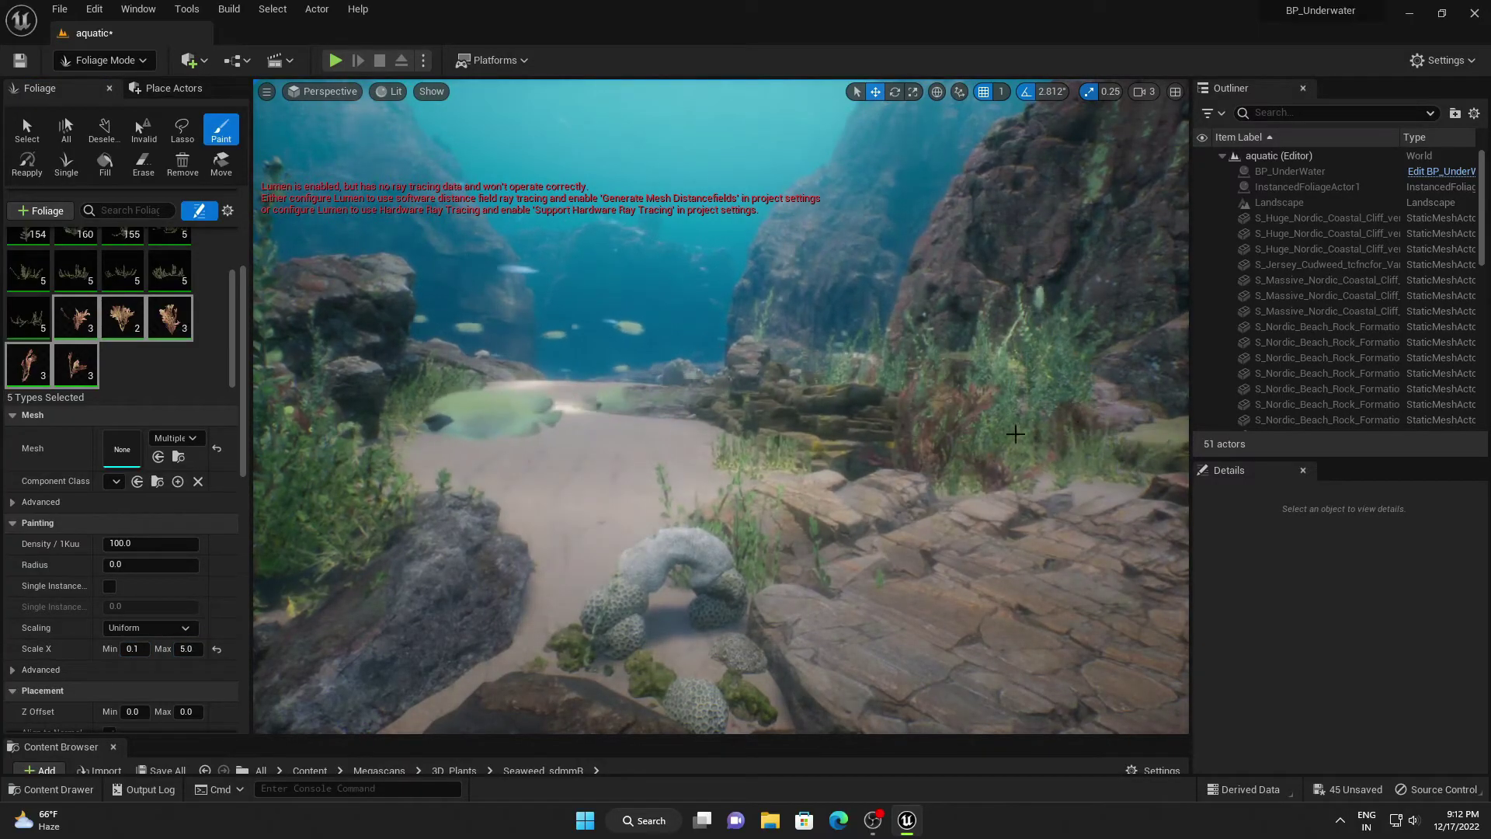
# - Paint the red seaweed among the rocks and existing plants along both sides of the sandy path, undoing the stray foreground stroke
pyautogui.scroll(5, 763, 590)
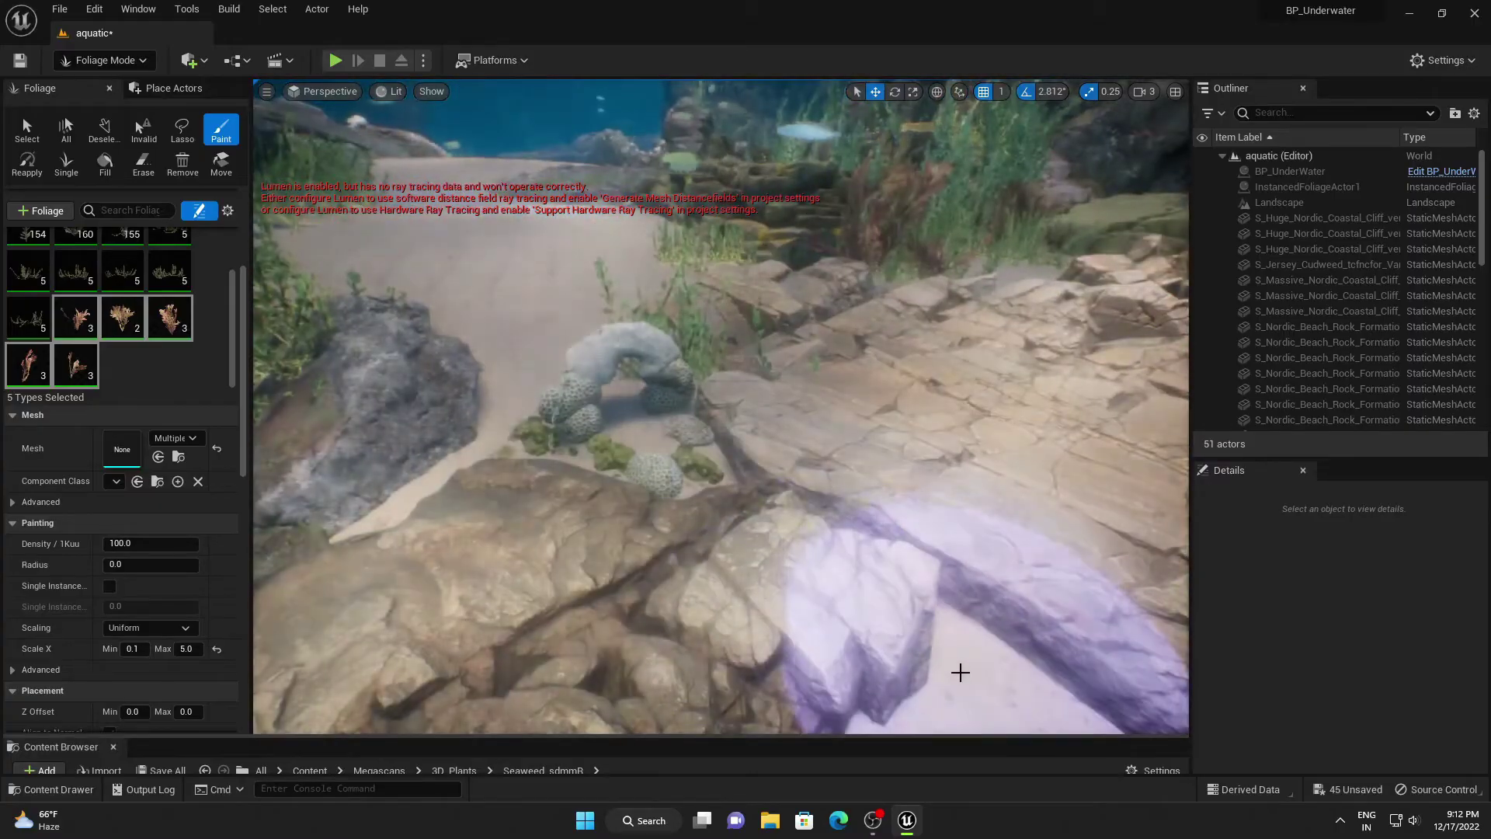
pyautogui.click(942, 588)
pyautogui.hotkey('ctrl', 'z')
pyautogui.scroll(-5, 947, 621)
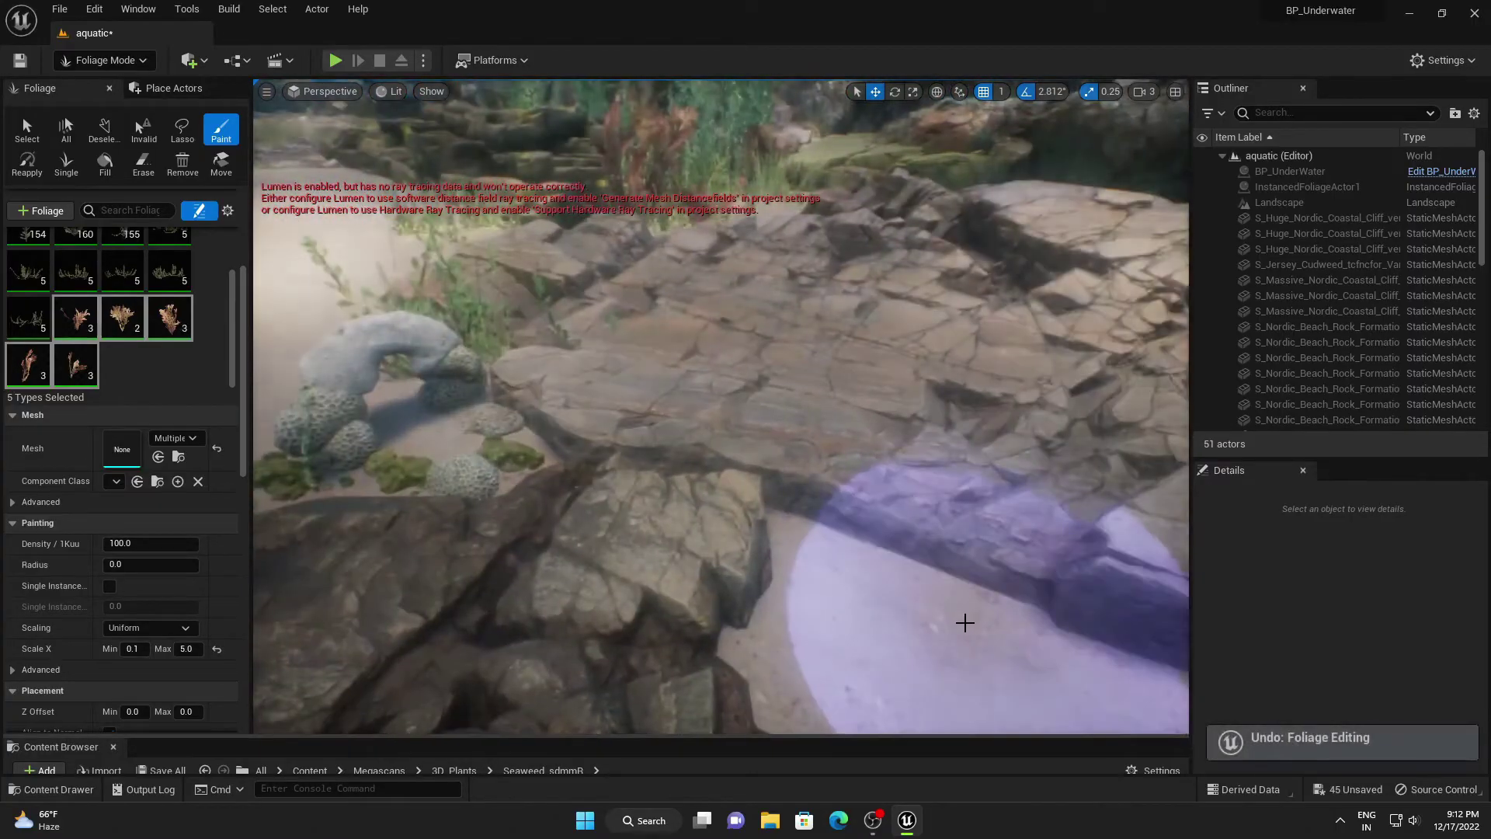
pyautogui.scroll(-8, 947, 642)
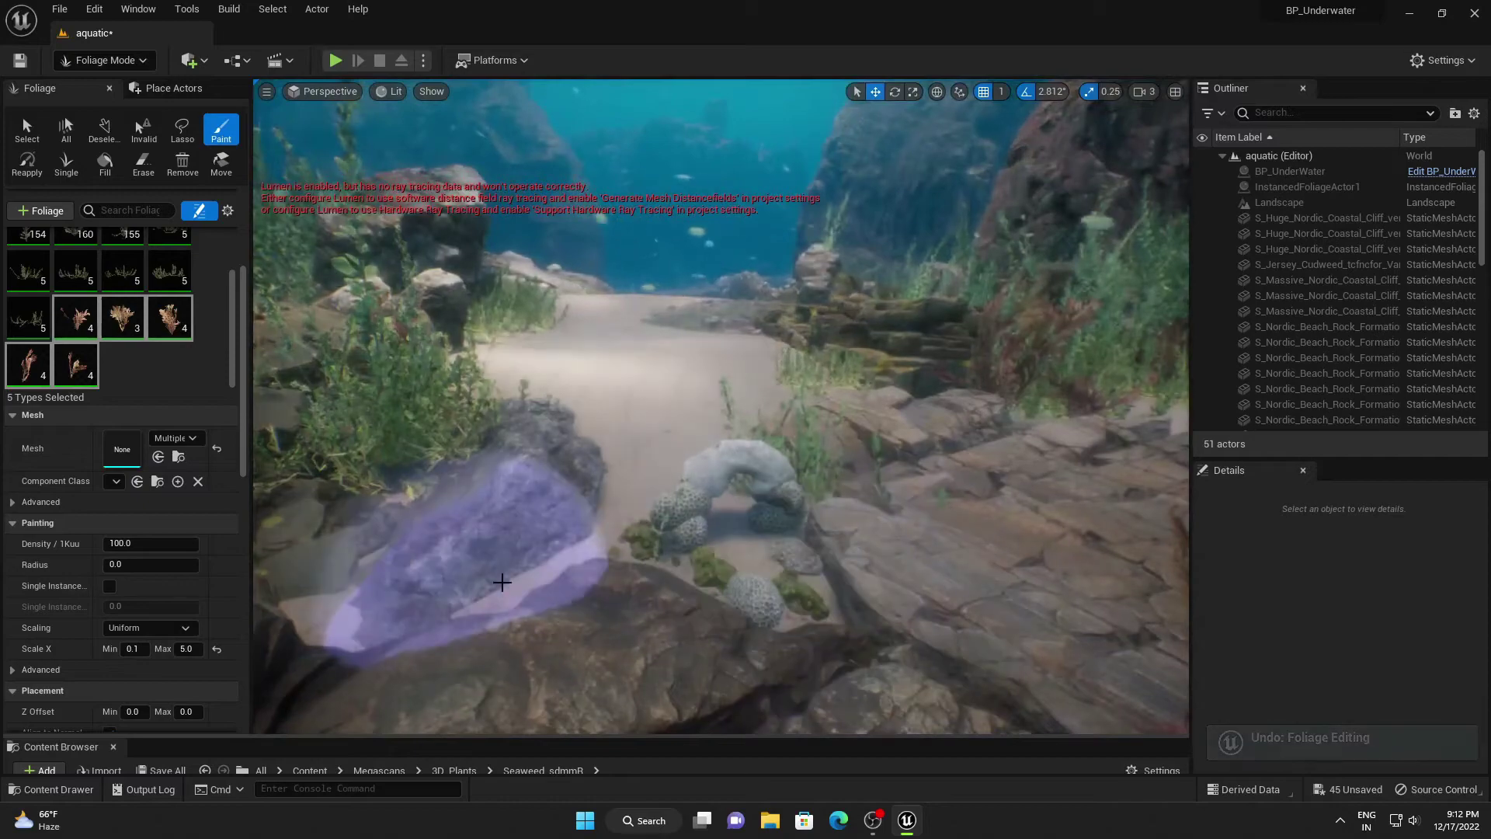
pyautogui.moveTo(501, 602)
pyautogui.mouseDown()
pyautogui.moveTo(331, 598)
pyautogui.moveTo(489, 336)
pyautogui.moveTo(764, 350)
pyautogui.moveTo(653, 322)
pyautogui.moveTo(921, 302)
pyautogui.moveTo(971, 228)
pyautogui.moveTo(601, 309)
pyautogui.moveTo(689, 264)
pyautogui.moveTo(496, 353)
pyautogui.moveTo(737, 309)
pyautogui.moveTo(934, 526)
pyautogui.moveTo(865, 306)
pyautogui.mouseUp()
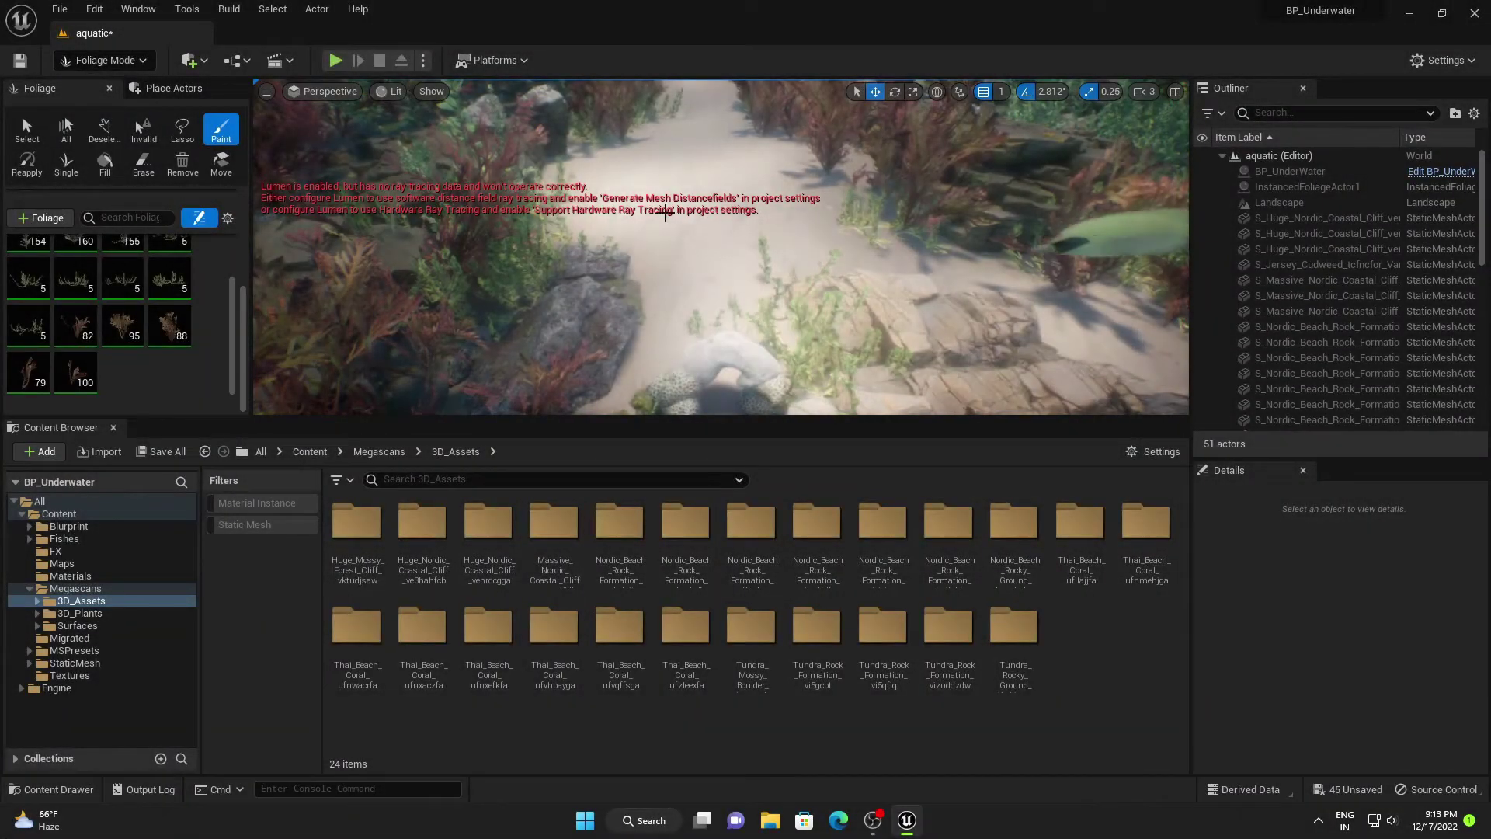
# - Open Quixel Bridge and select the Thai Beach Coral assets together among the local Megascans
pyautogui.click(191, 60)
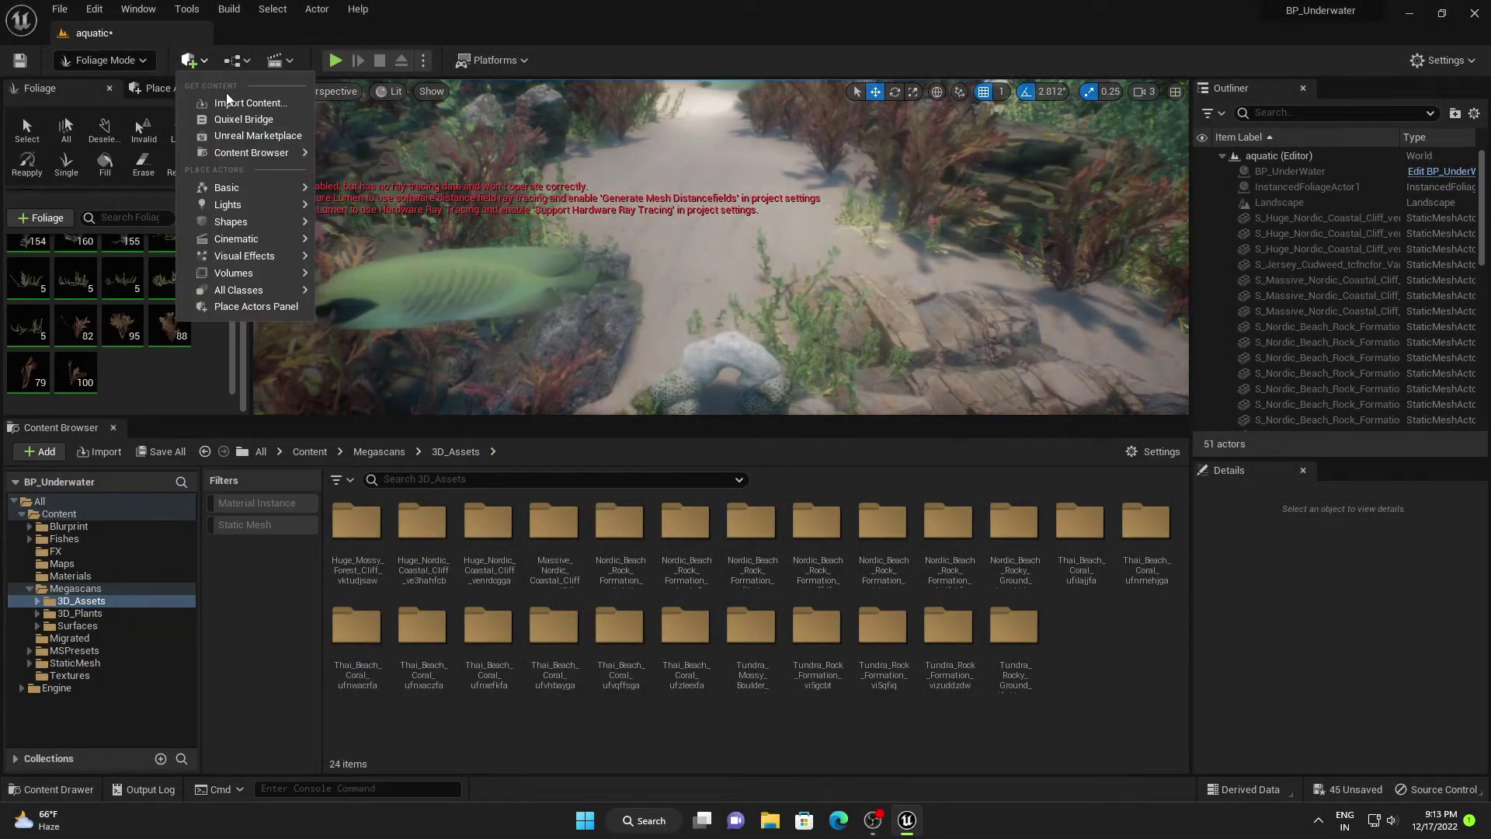
pyautogui.click(231, 120)
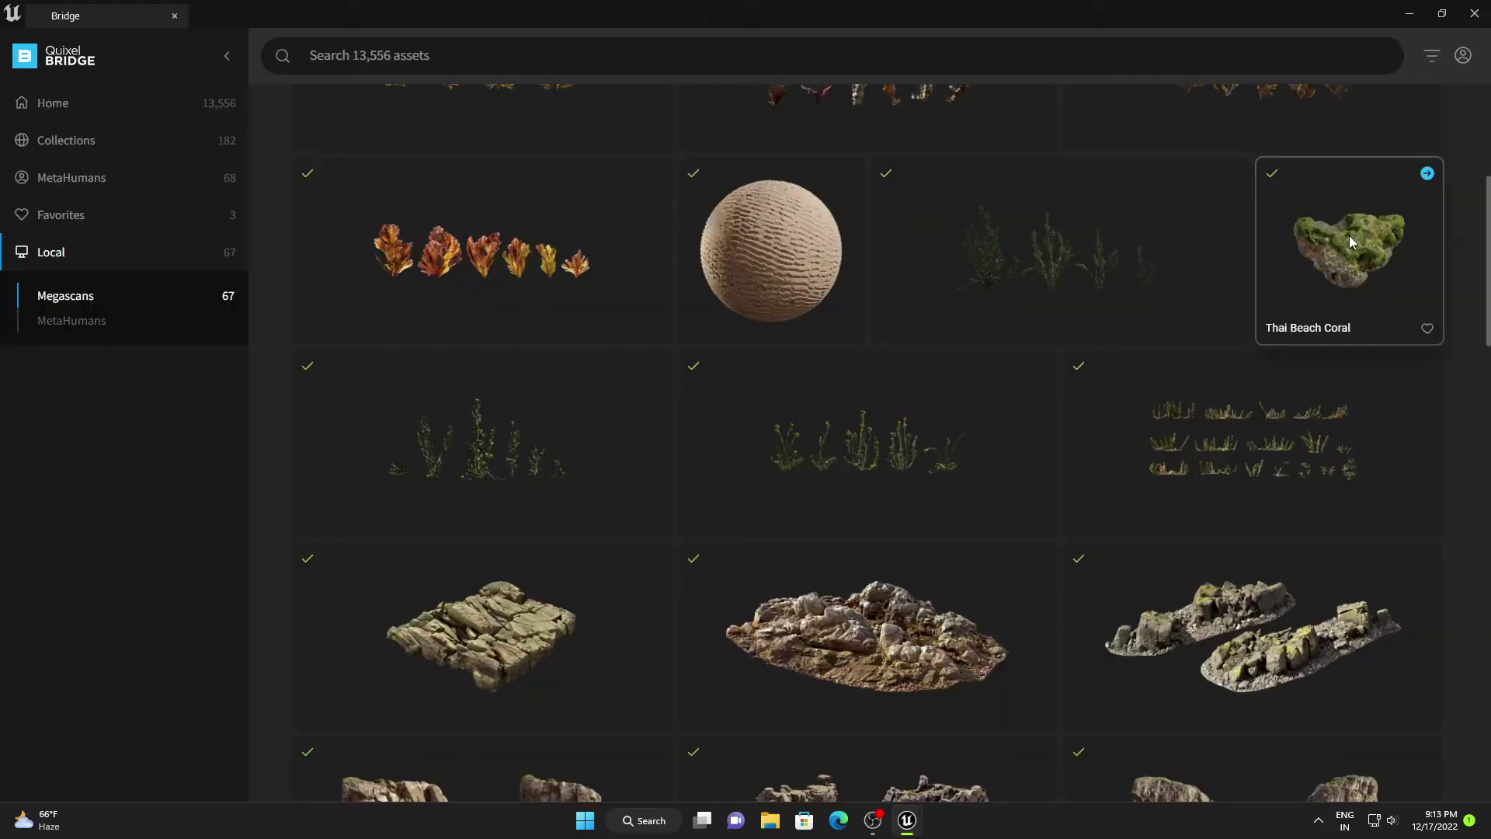
pyautogui.click(1350, 238)
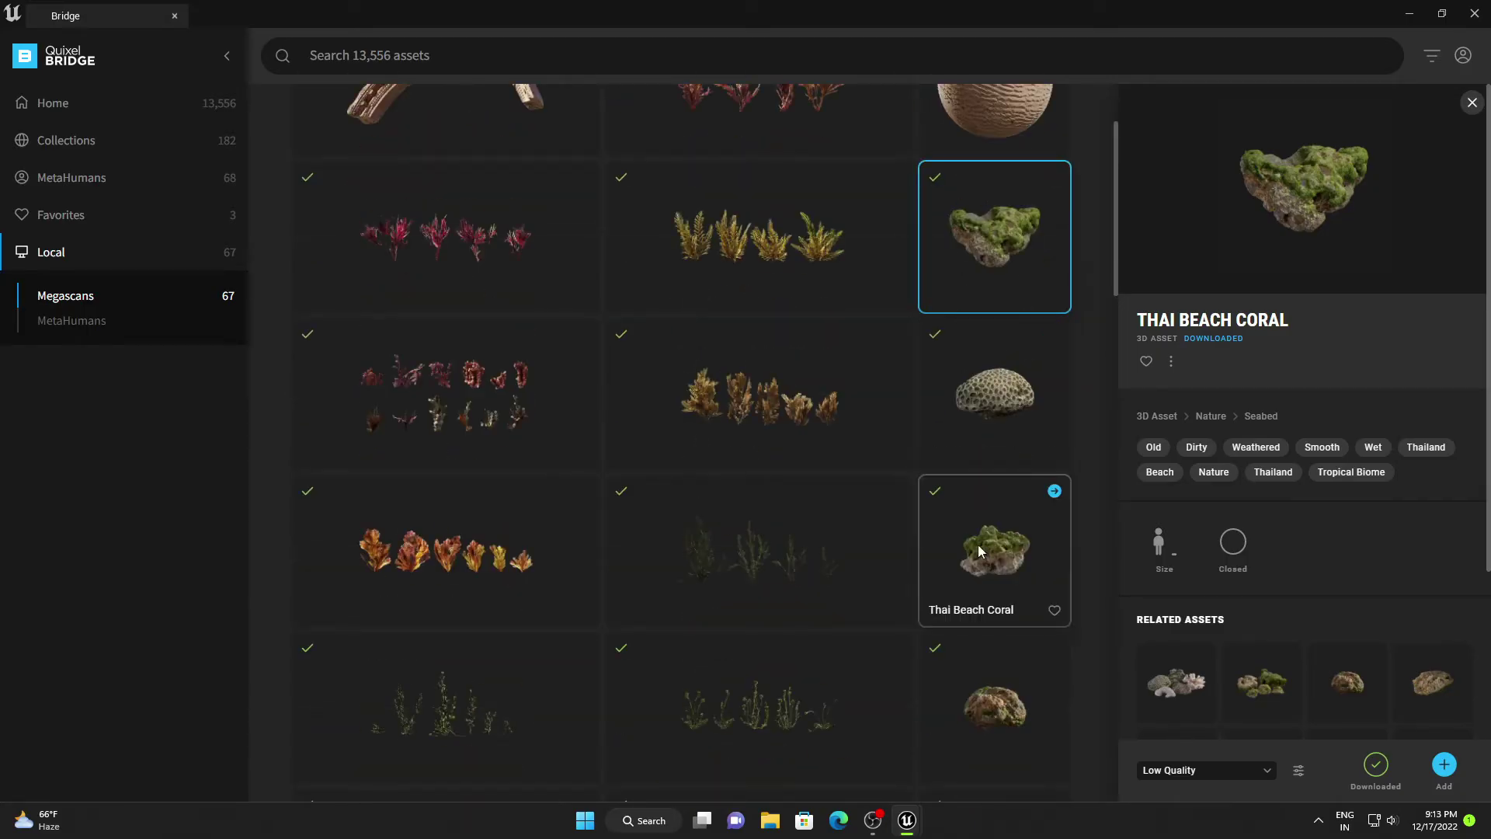
pyautogui.keyDown('ctrl'); pyautogui.click(984, 423); pyautogui.keyUp('ctrl')
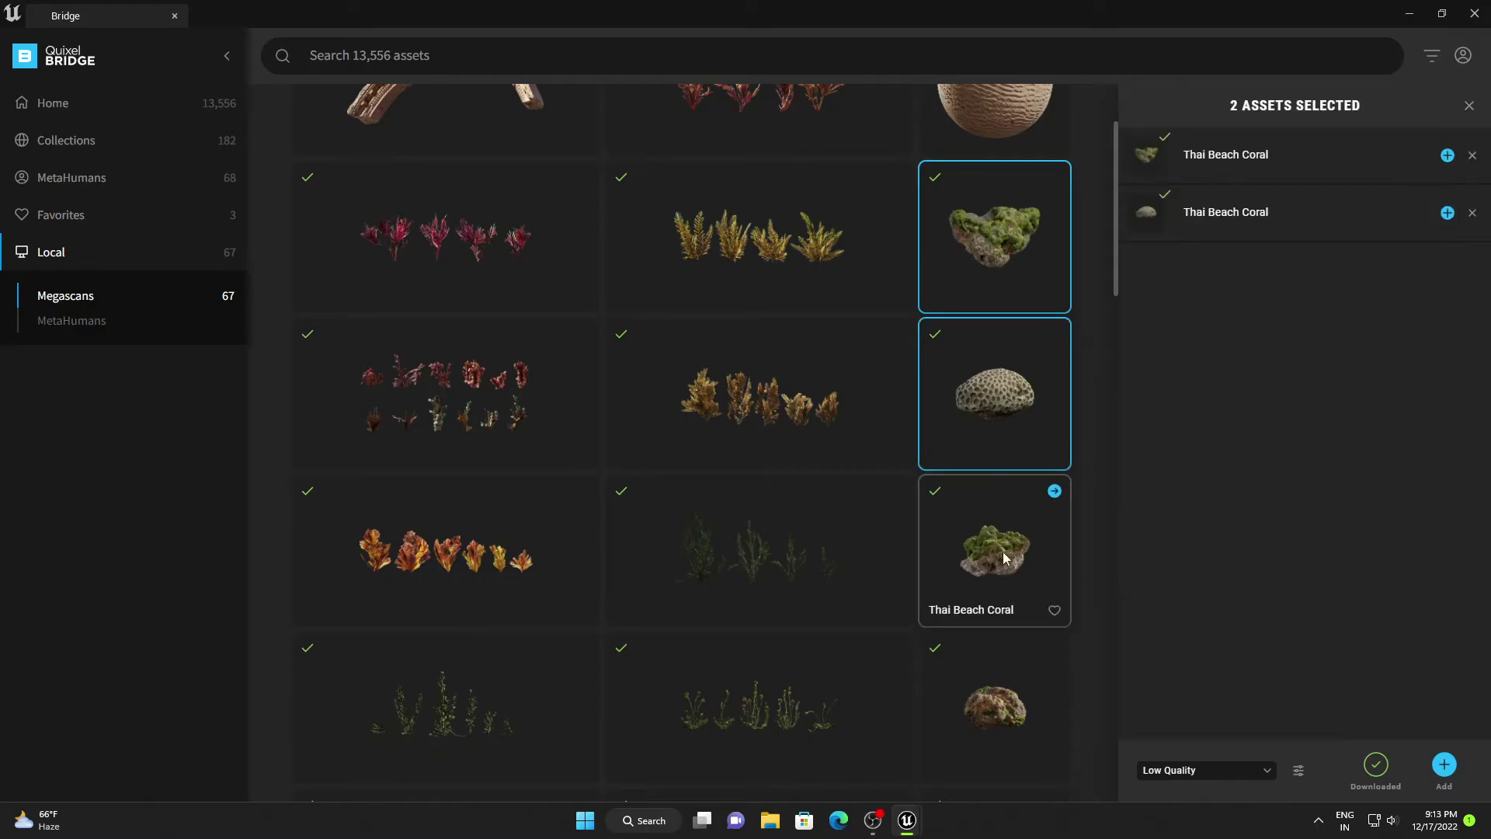
pyautogui.keyDown('ctrl'); pyautogui.click(1009, 683); pyautogui.keyUp('ctrl')
pyautogui.scroll(-4, 1006, 652)
pyautogui.keyDown('ctrl'); pyautogui.click(1010, 716); pyautogui.keyUp('ctrl')
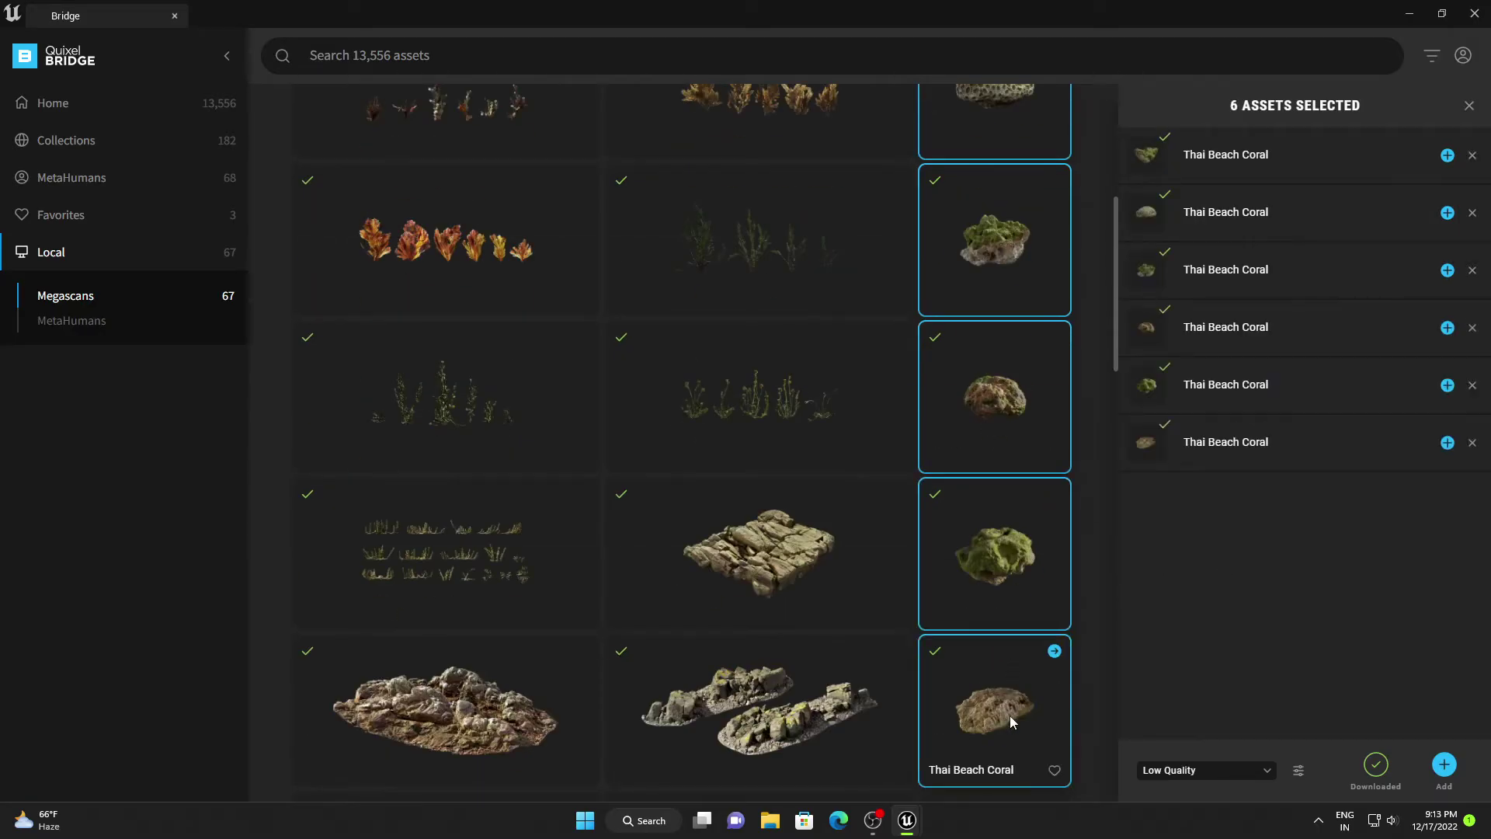
pyautogui.scroll(-4, 1009, 715)
pyautogui.keyDown('ctrl'); pyautogui.click(1005, 737); pyautogui.keyUp('ctrl')
pyautogui.scroll(-4, 1004, 738)
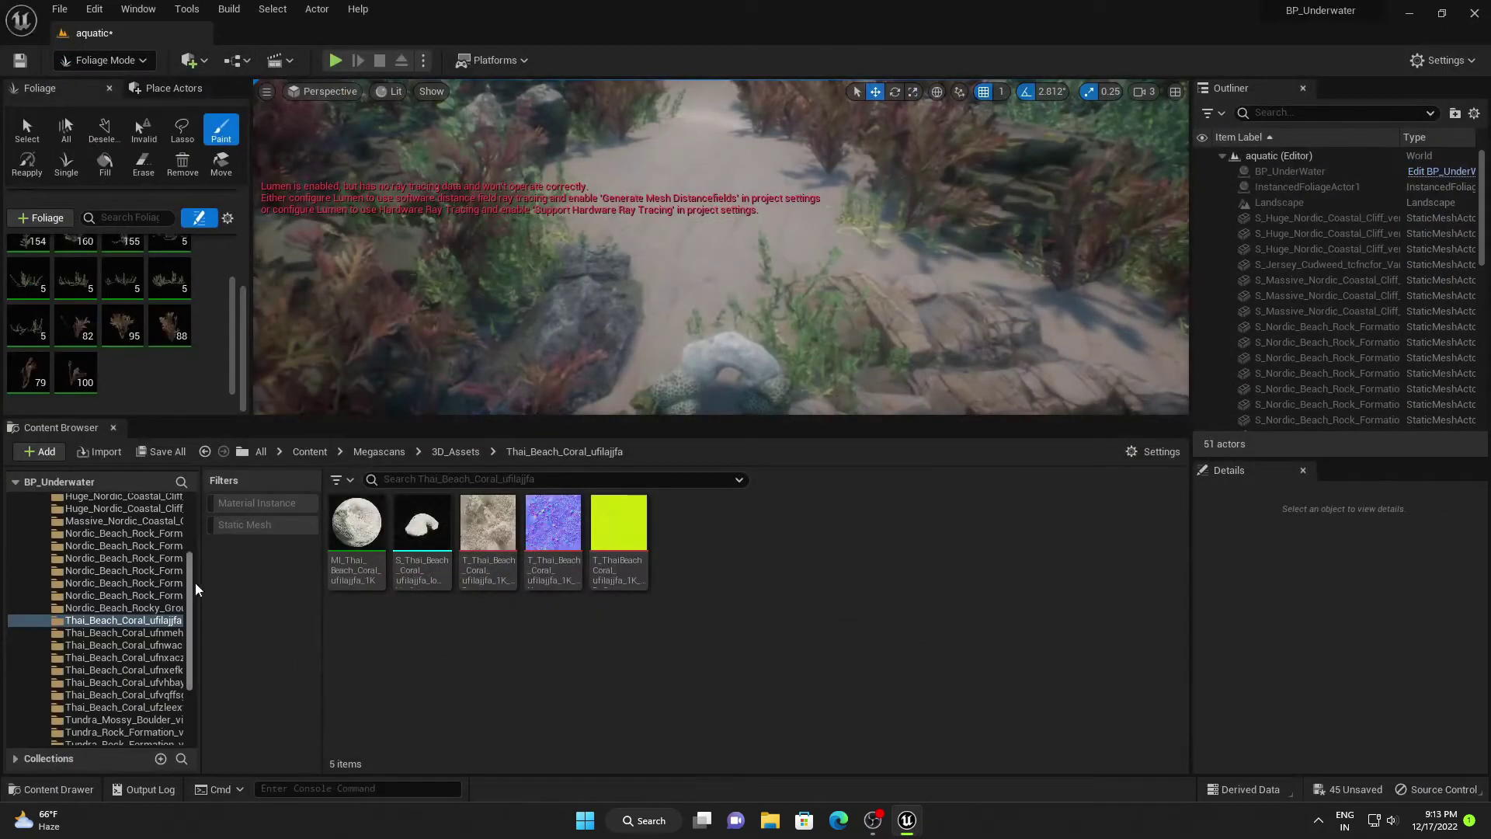
# - Filter the Megascans 3D_Assets folder to static meshes and add the eight Thai Beach Coral meshes to the foliage palette
pyautogui.scroll(5, 195, 589)
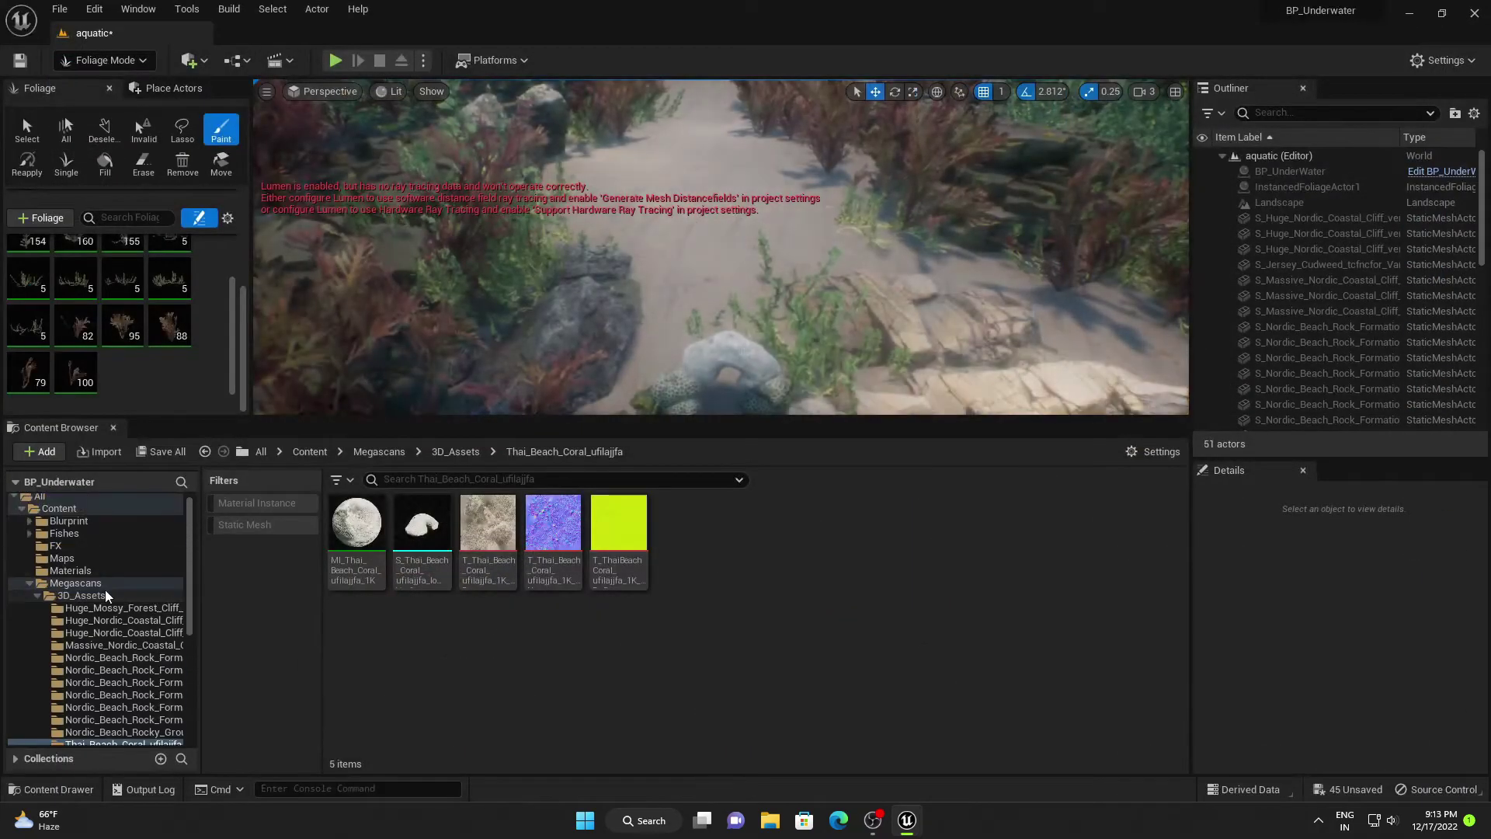
pyautogui.click(80, 595)
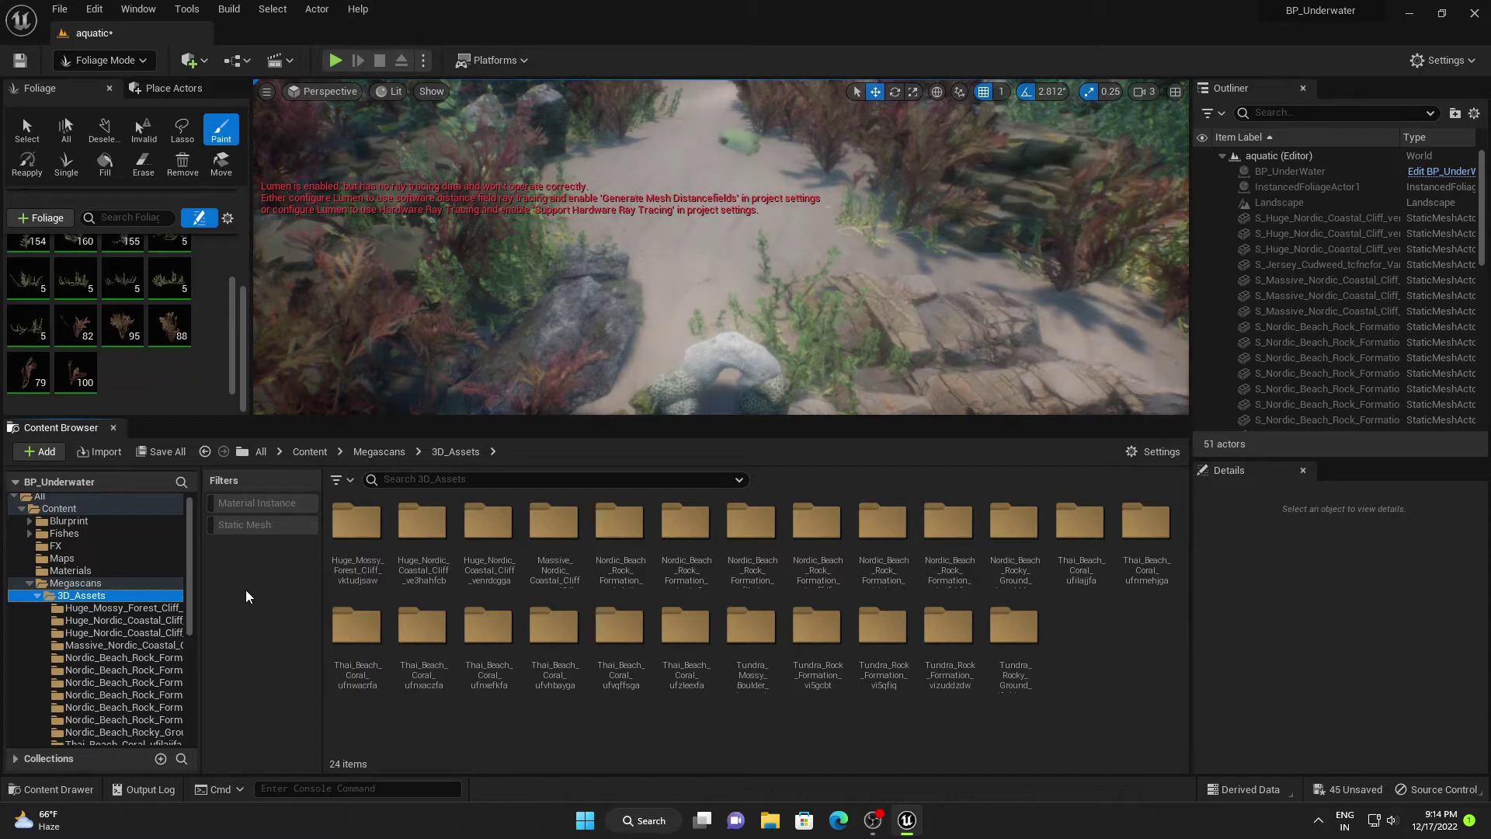
pyautogui.click(256, 526)
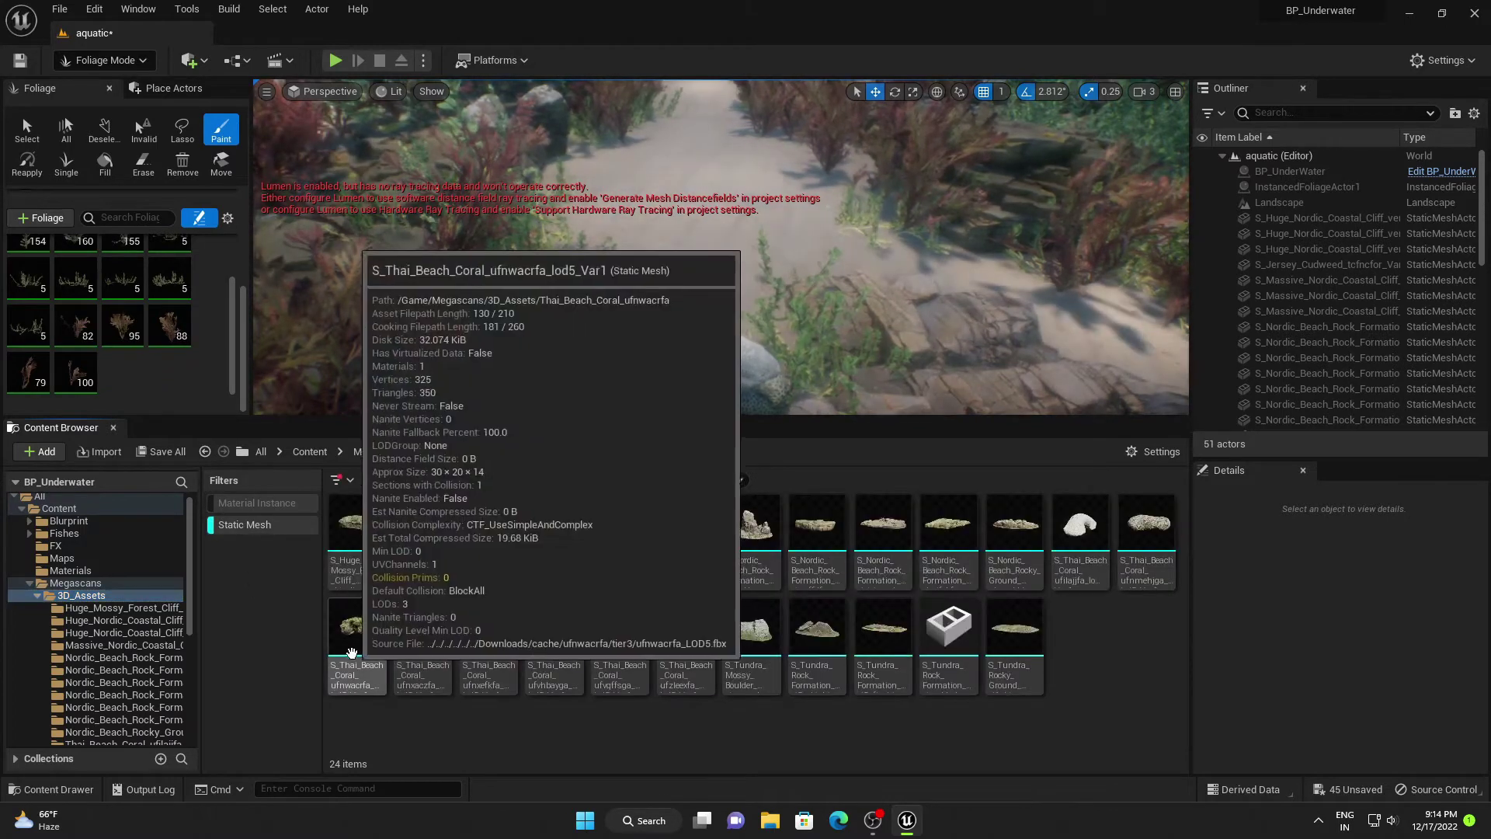
pyautogui.click(1096, 532)
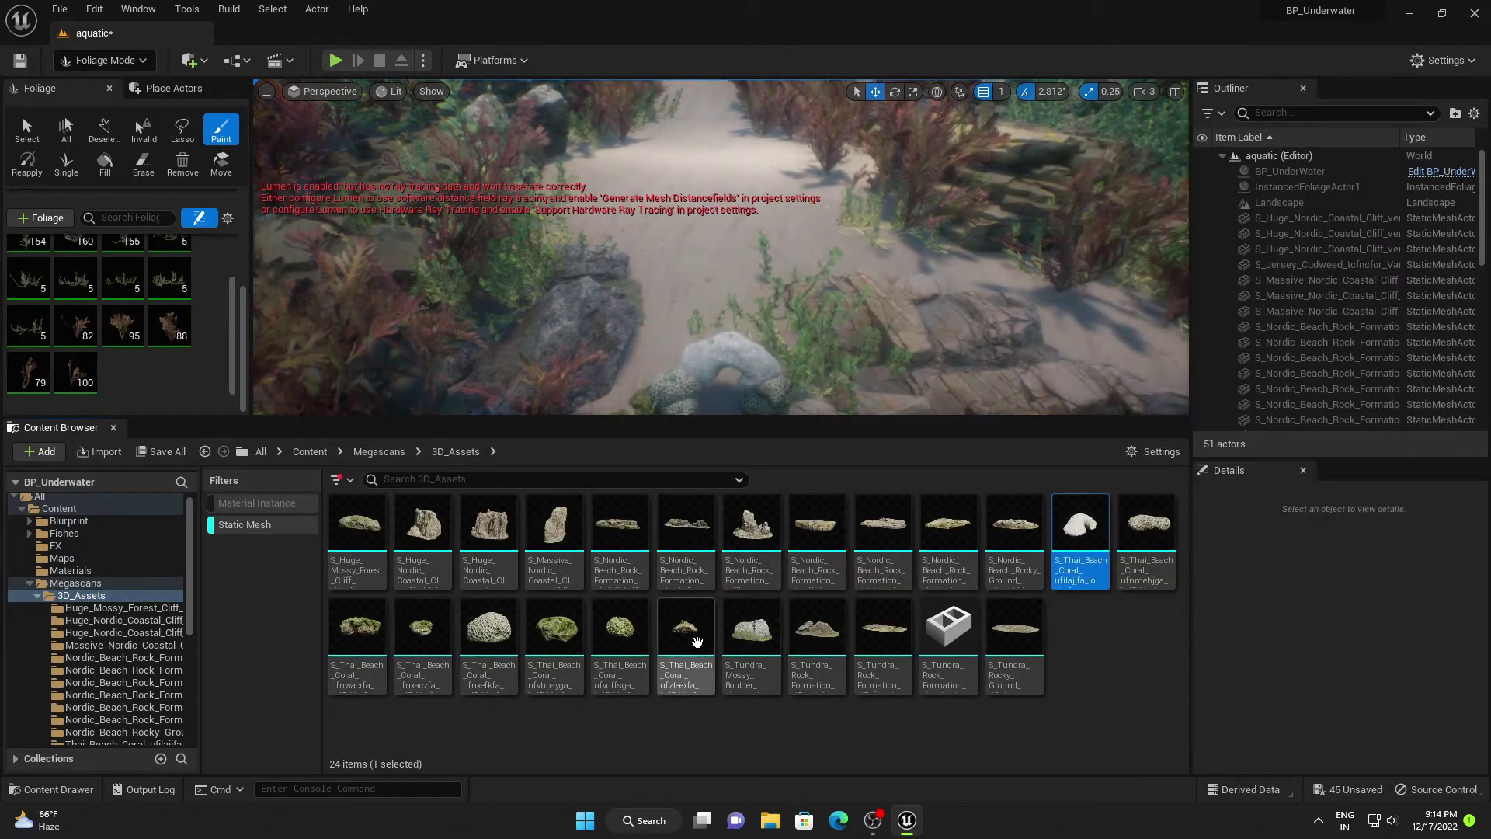
pyautogui.keyDown('shift'); pyautogui.click(673, 640); pyautogui.keyUp('shift')
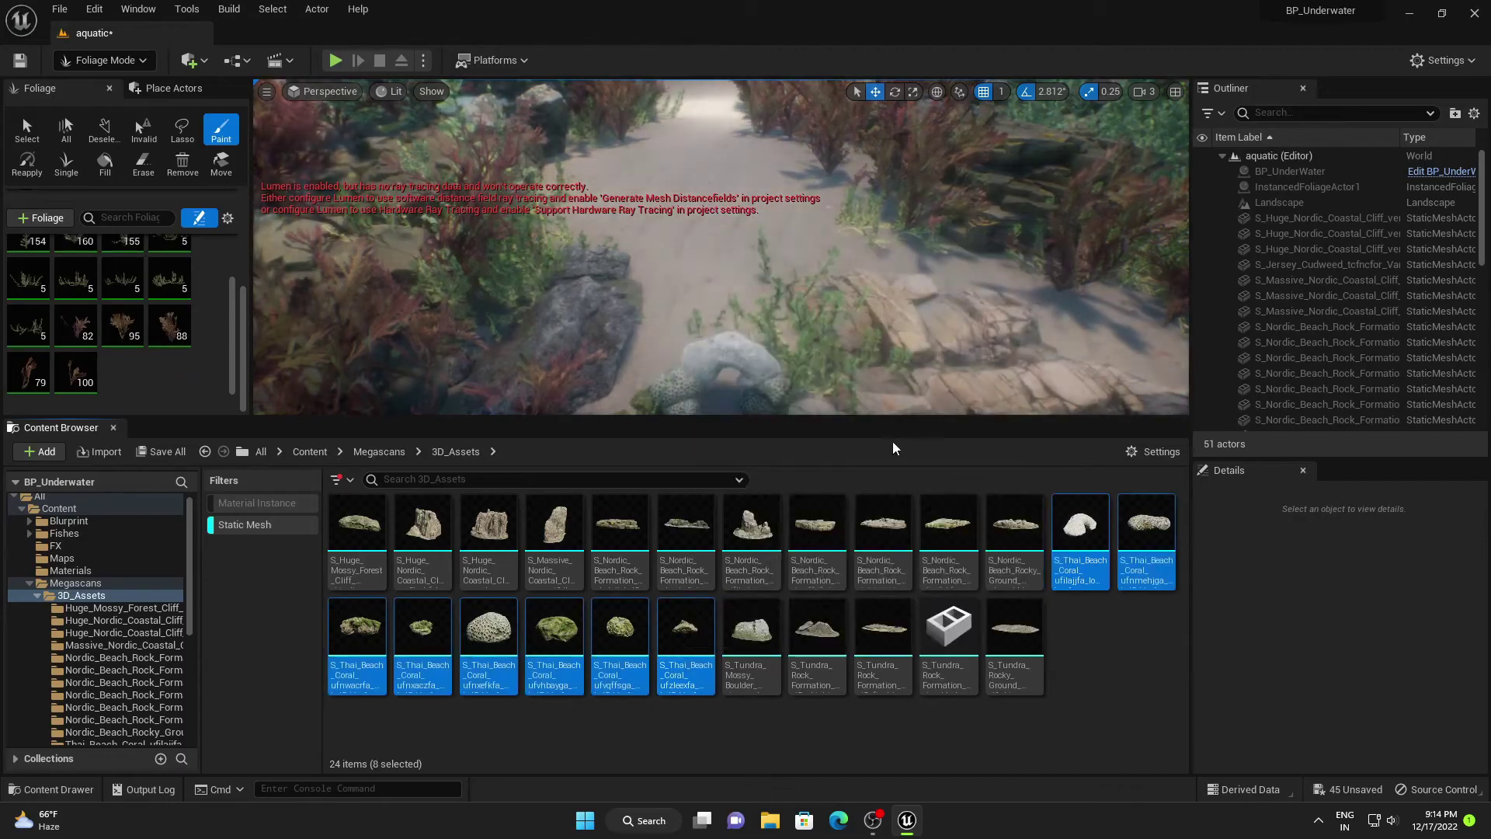
pyautogui.moveTo(891, 417); pyautogui.dragTo(891, 621)
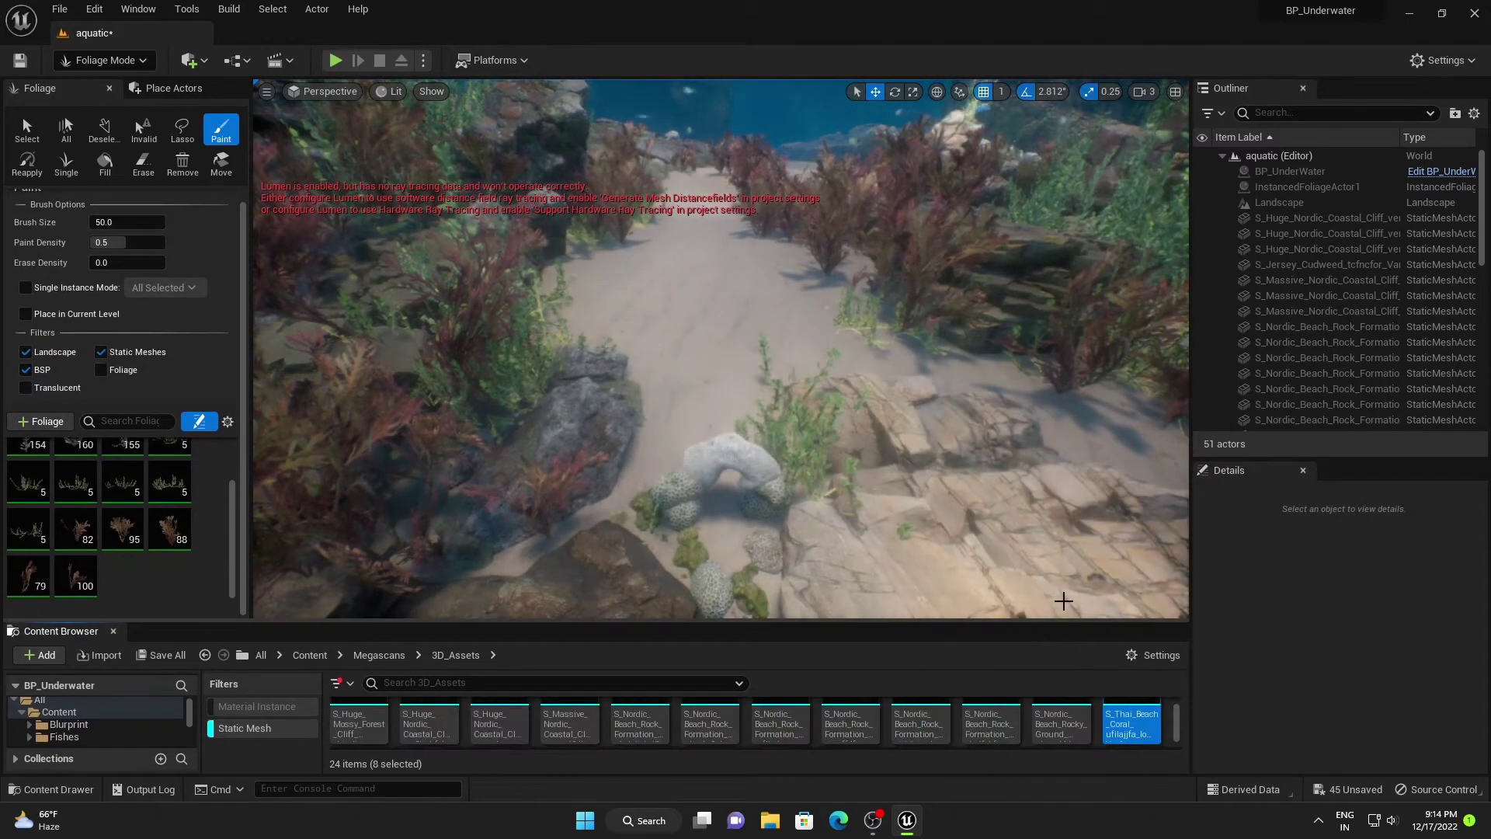
pyautogui.moveTo(776, 622); pyautogui.dragTo(750, 425)
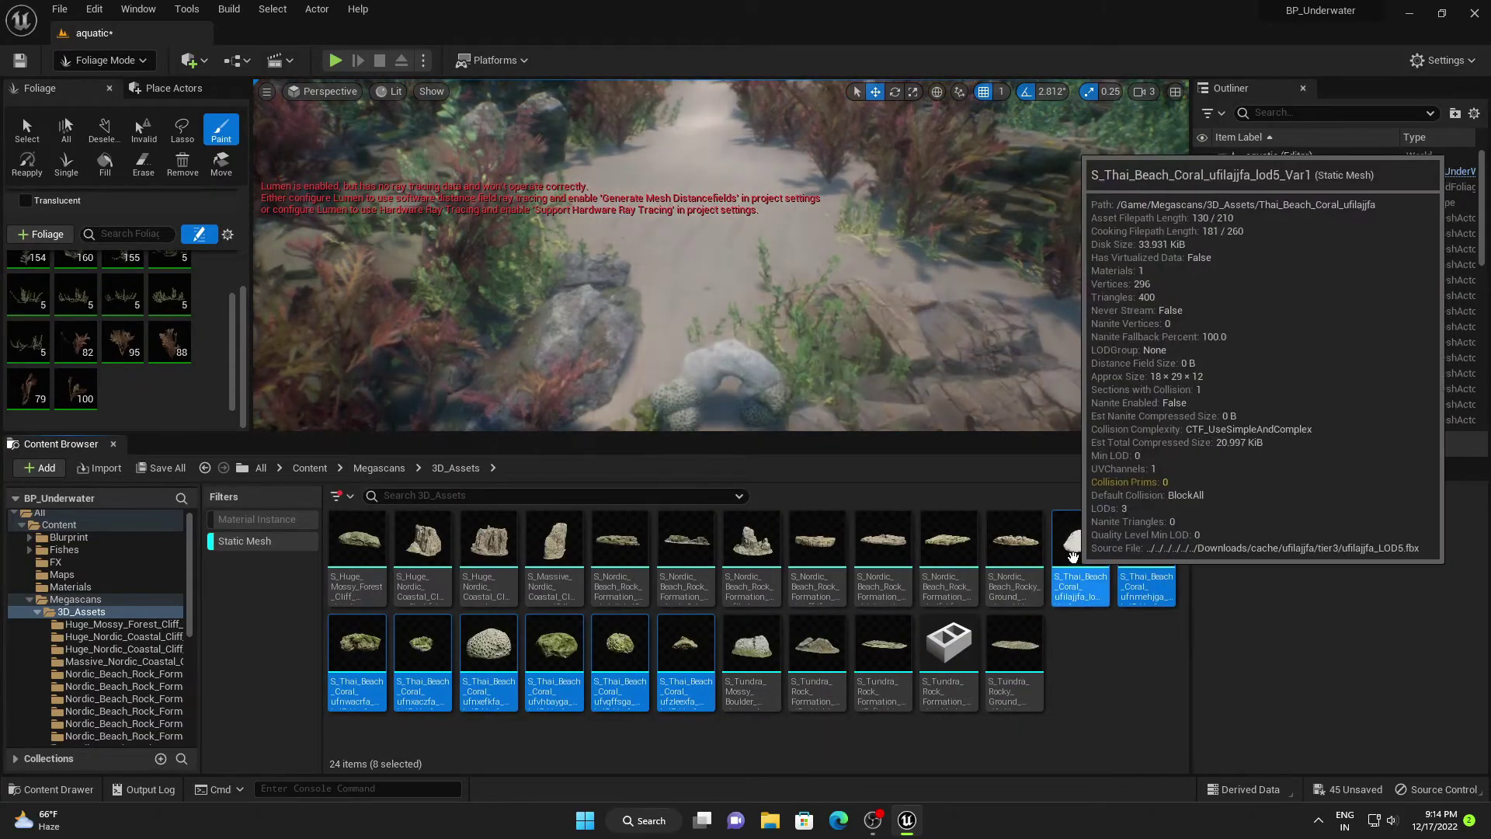
pyautogui.moveTo(1079, 540); pyautogui.dragTo(161, 385)
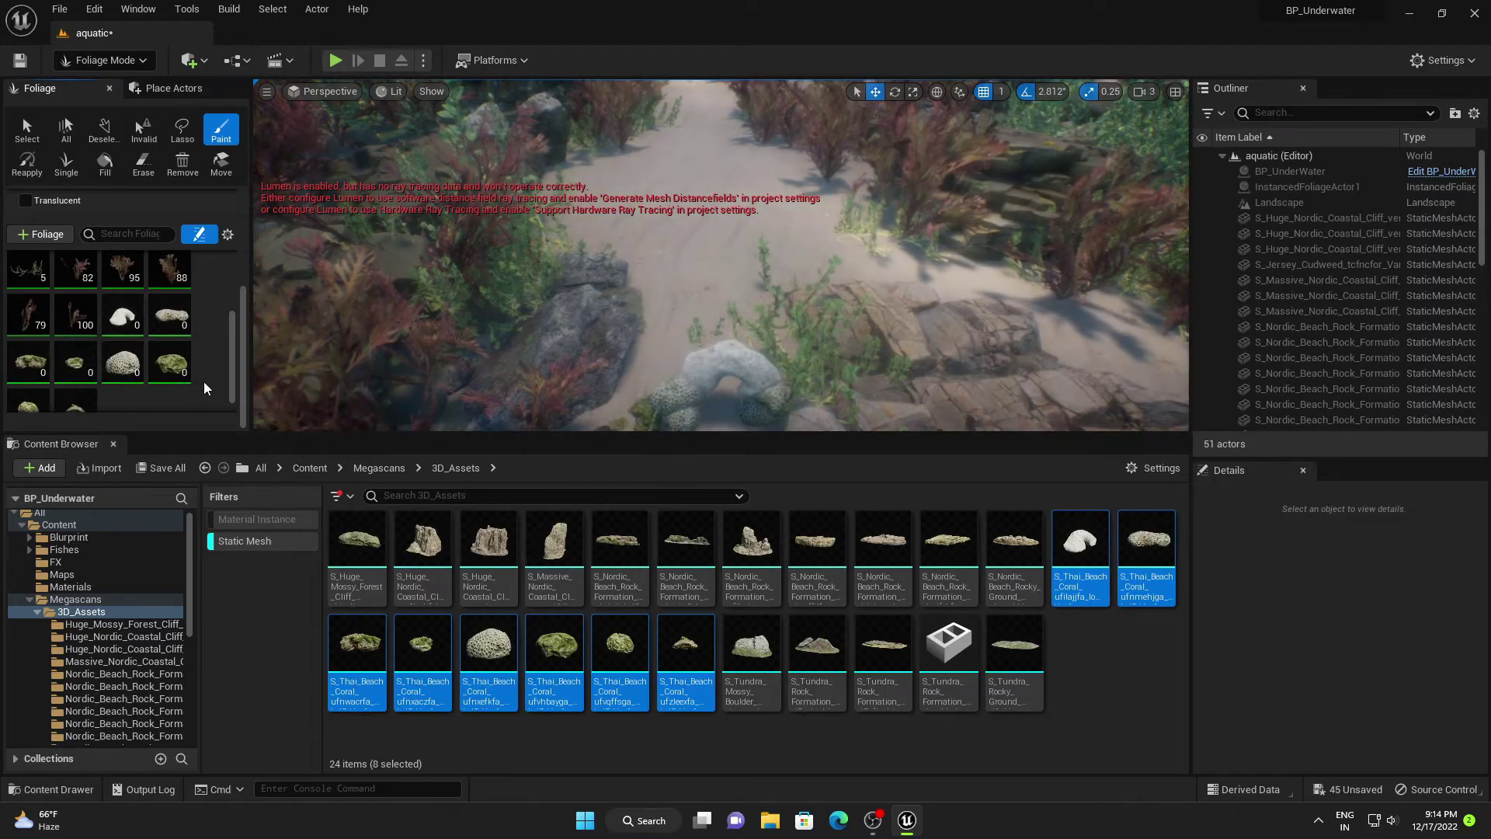
# - Paint the eight Thai Beach Coral foliage types onto the sandy path near the coral arch and undo the last stroke
pyautogui.click(122, 314)
pyautogui.keyDown('shift'); pyautogui.click(77, 379); pyautogui.keyUp('shift')
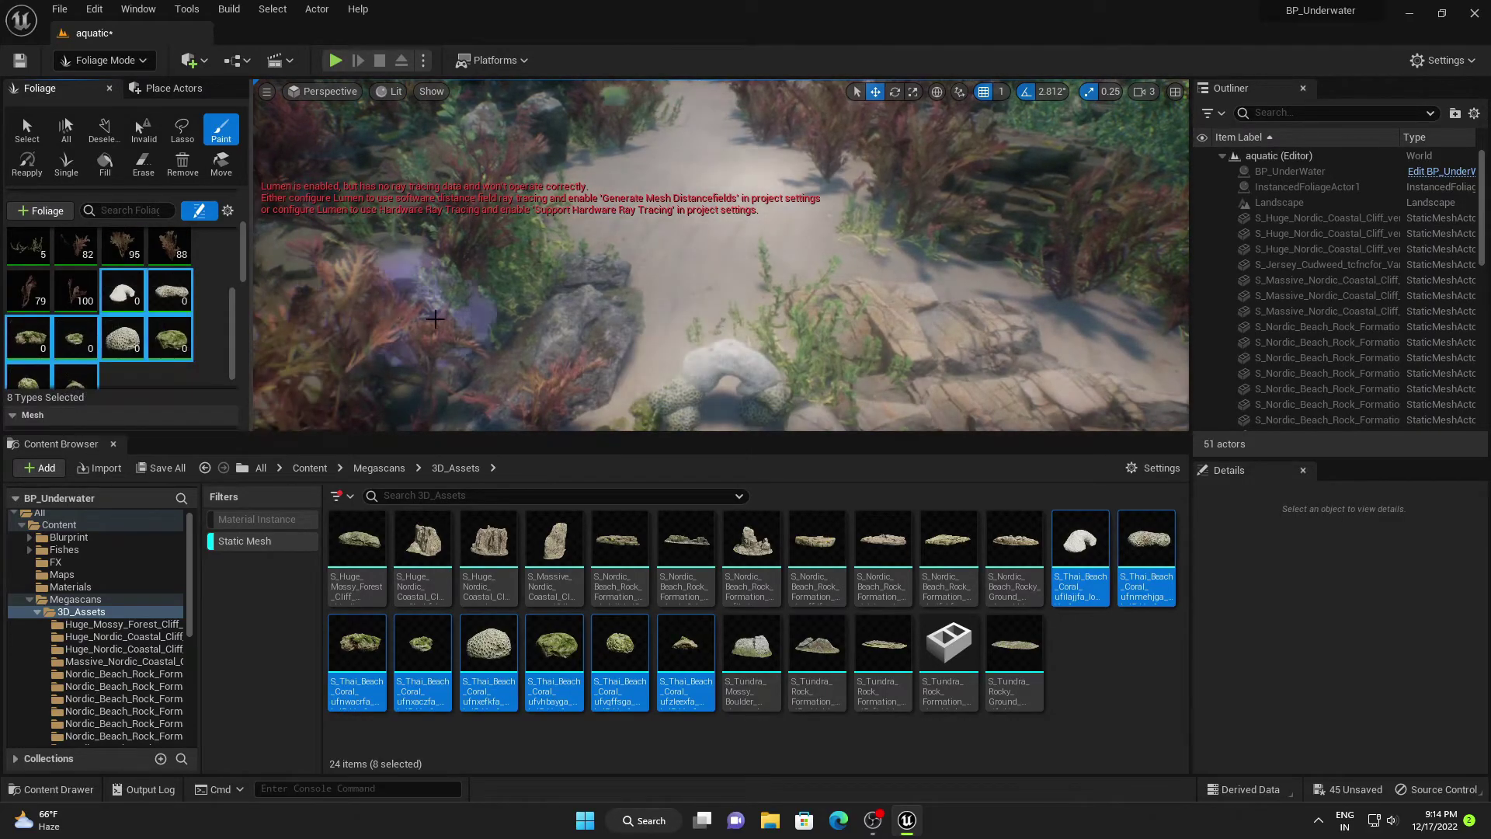
pyautogui.moveTo(601, 246)
pyautogui.mouseDown()
pyautogui.moveTo(608, 230)
pyautogui.moveTo(742, 316)
pyautogui.moveTo(697, 325)
pyautogui.mouseUp()
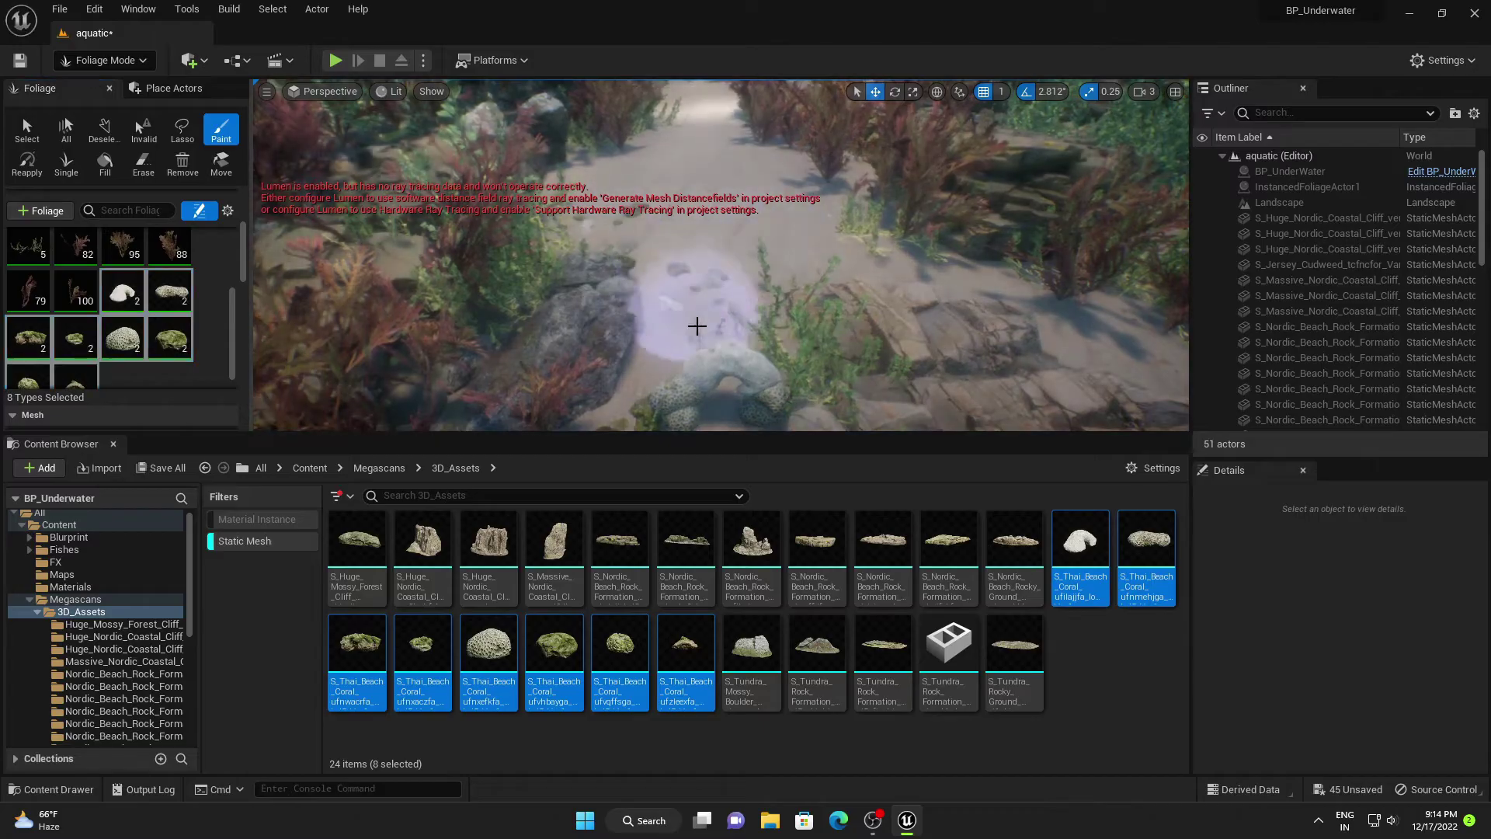
pyautogui.moveTo(631, 218)
pyautogui.mouseDown()
pyautogui.moveTo(742, 163)
pyautogui.moveTo(691, 117)
pyautogui.moveTo(651, 157)
pyautogui.mouseUp()
pyautogui.hotkey('ctrl', 'z')
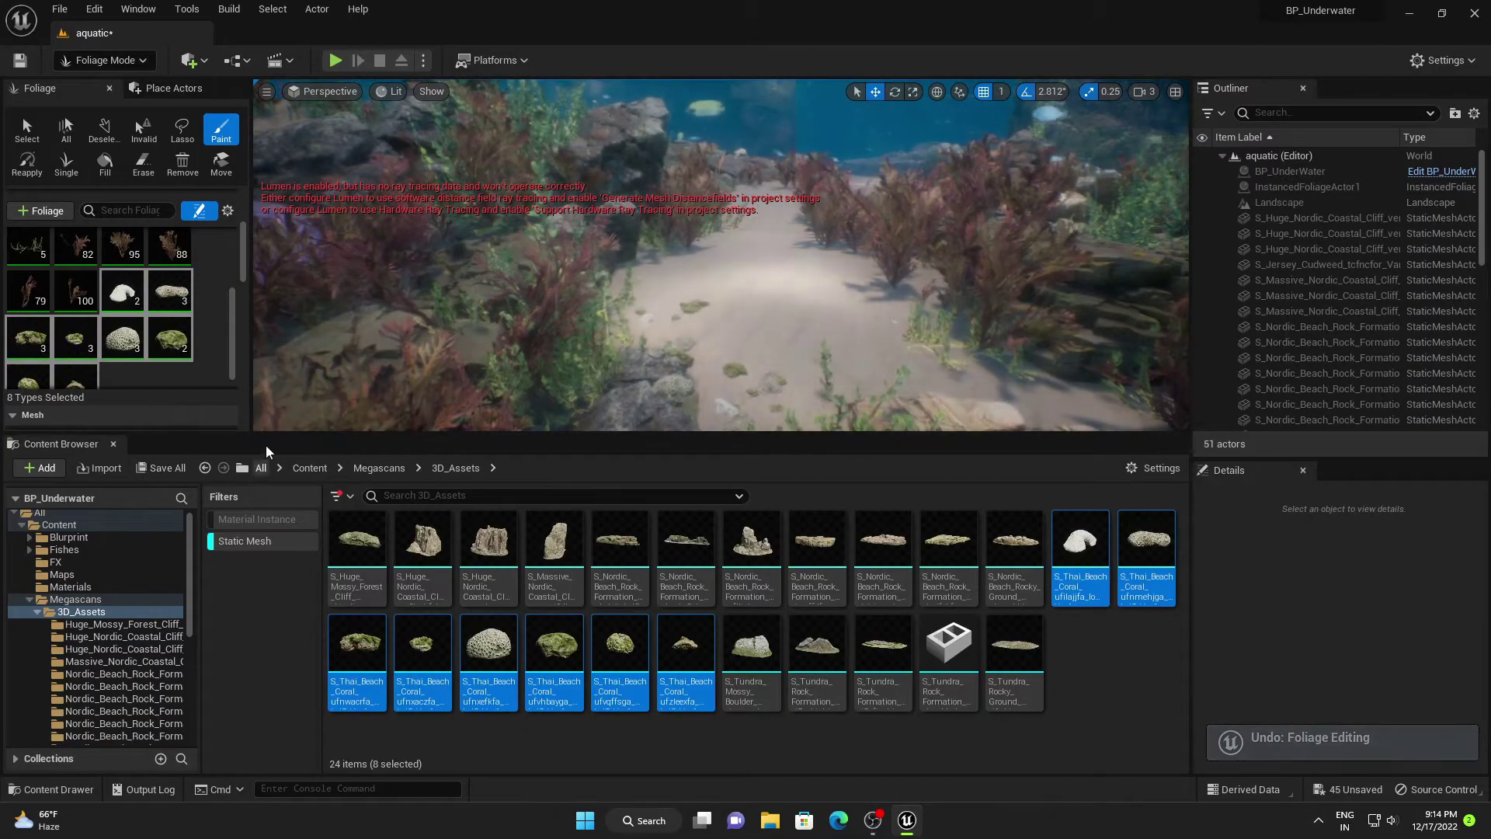
# - Set the foliage brush size to 200 and paint the Thai Beach Coral types over the sandy path and surrounding rocks
pyautogui.moveTo(276, 435); pyautogui.dragTo(233, 694)
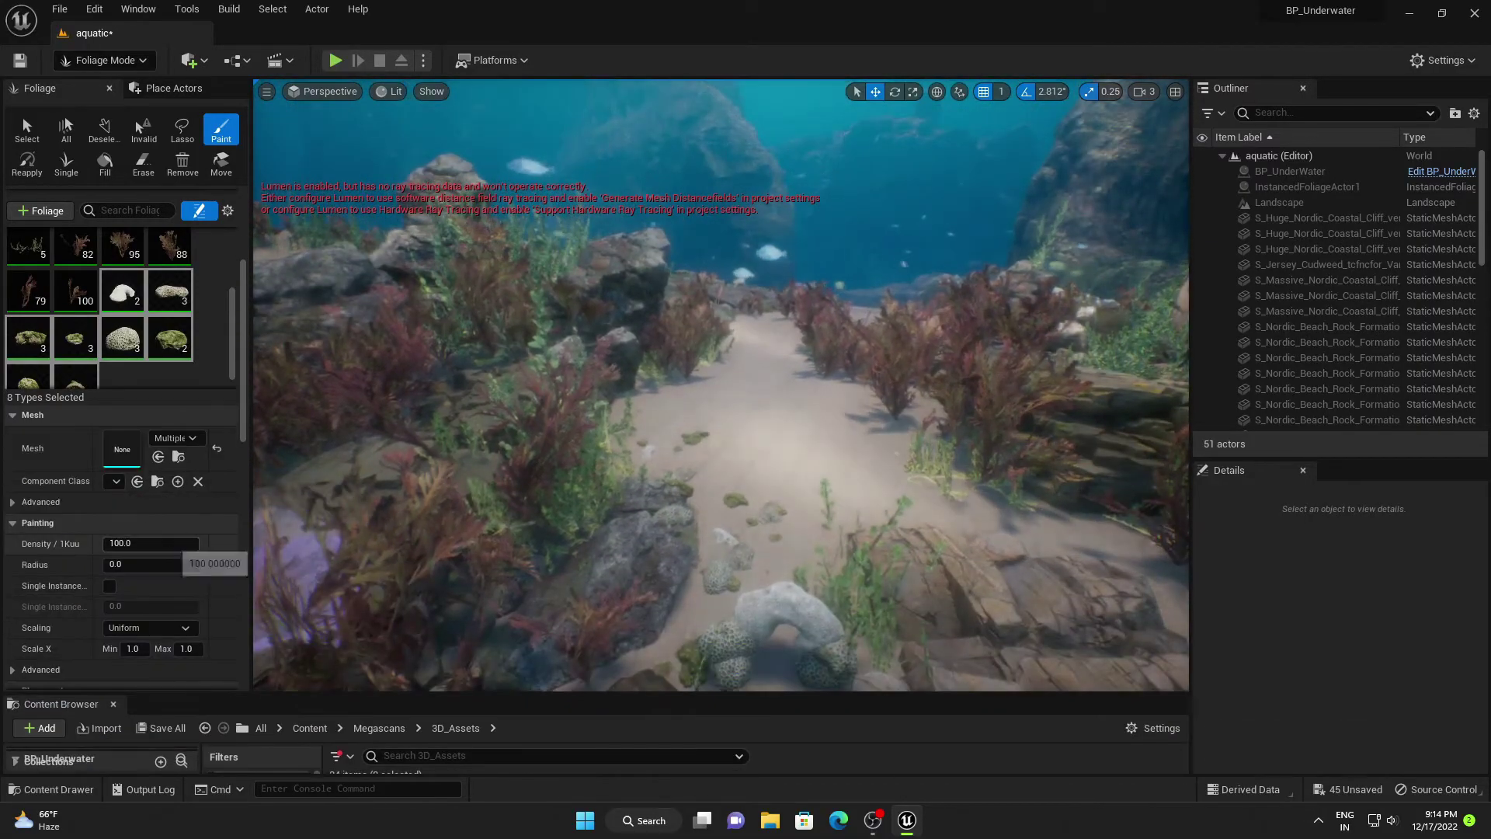
pyautogui.scroll(4, 78, 613)
pyautogui.scroll(2, 78, 613)
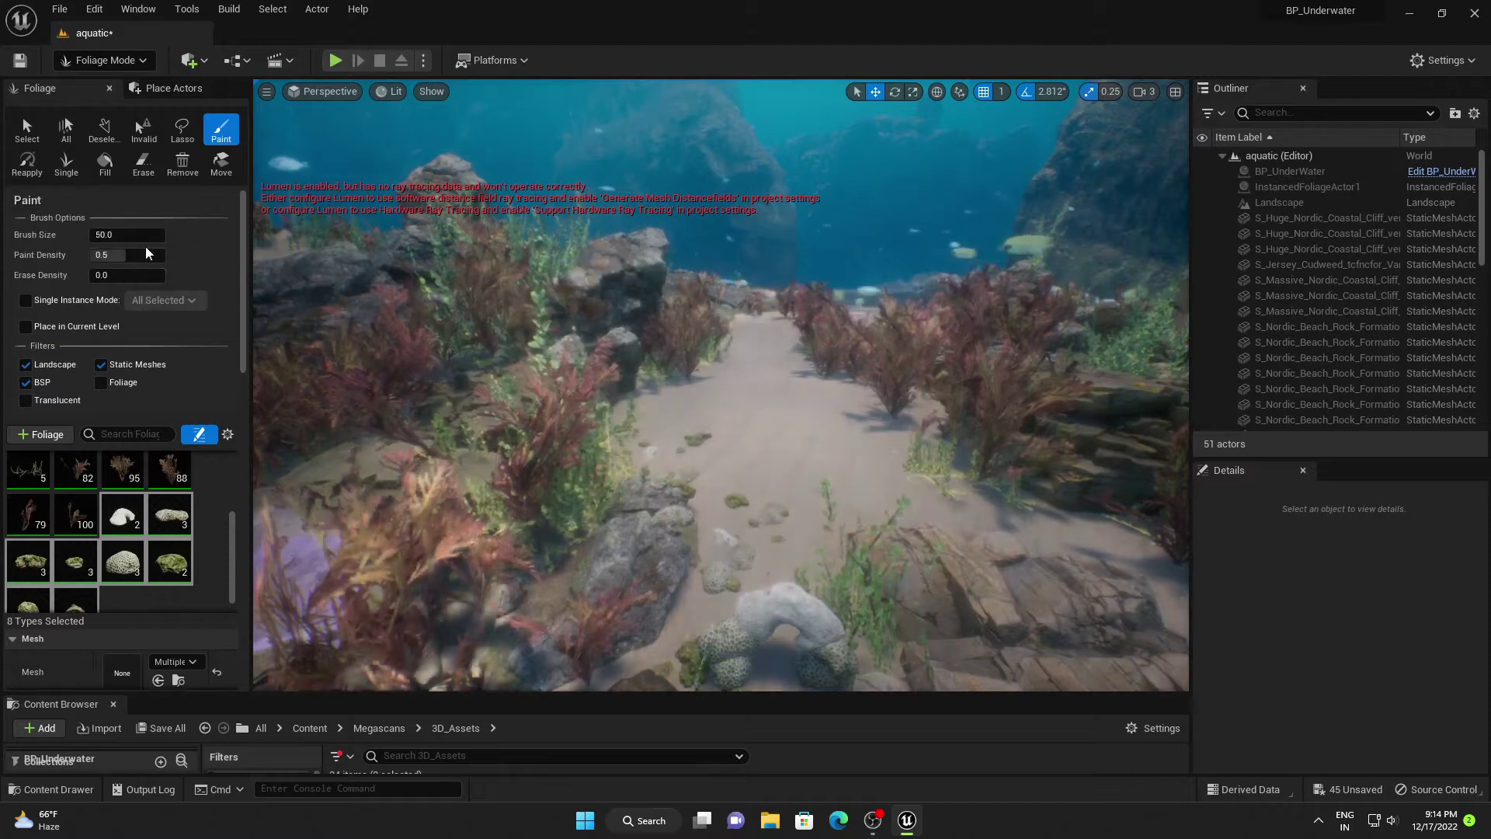
pyautogui.click(125, 234)
pyautogui.write('200')
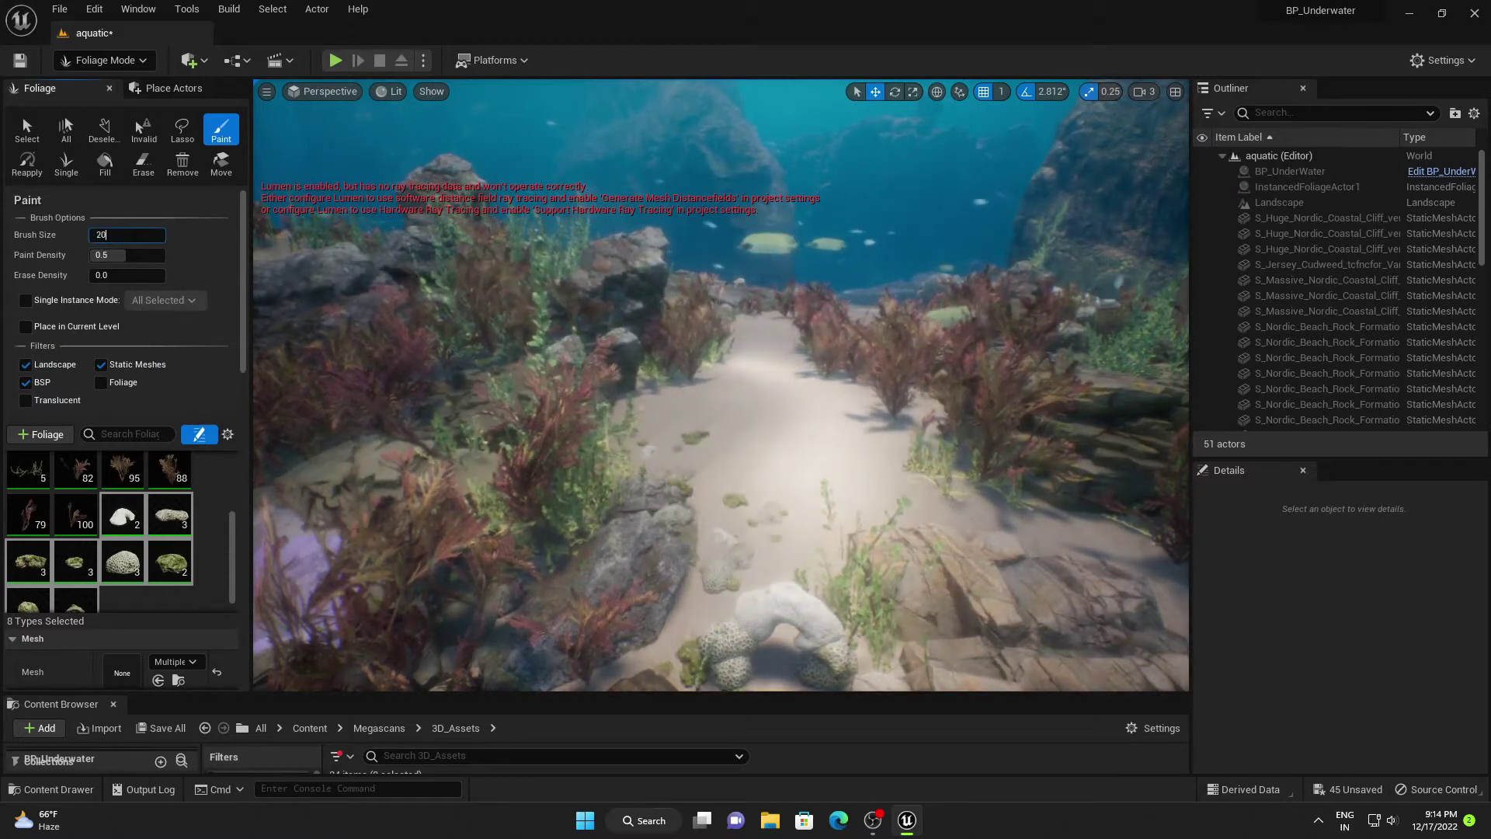
pyautogui.press('Return')
pyautogui.moveTo(745, 419)
pyautogui.mouseDown()
pyautogui.moveTo(776, 490)
pyautogui.moveTo(767, 332)
pyautogui.moveTo(827, 451)
pyautogui.moveTo(883, 438)
pyautogui.mouseUp()
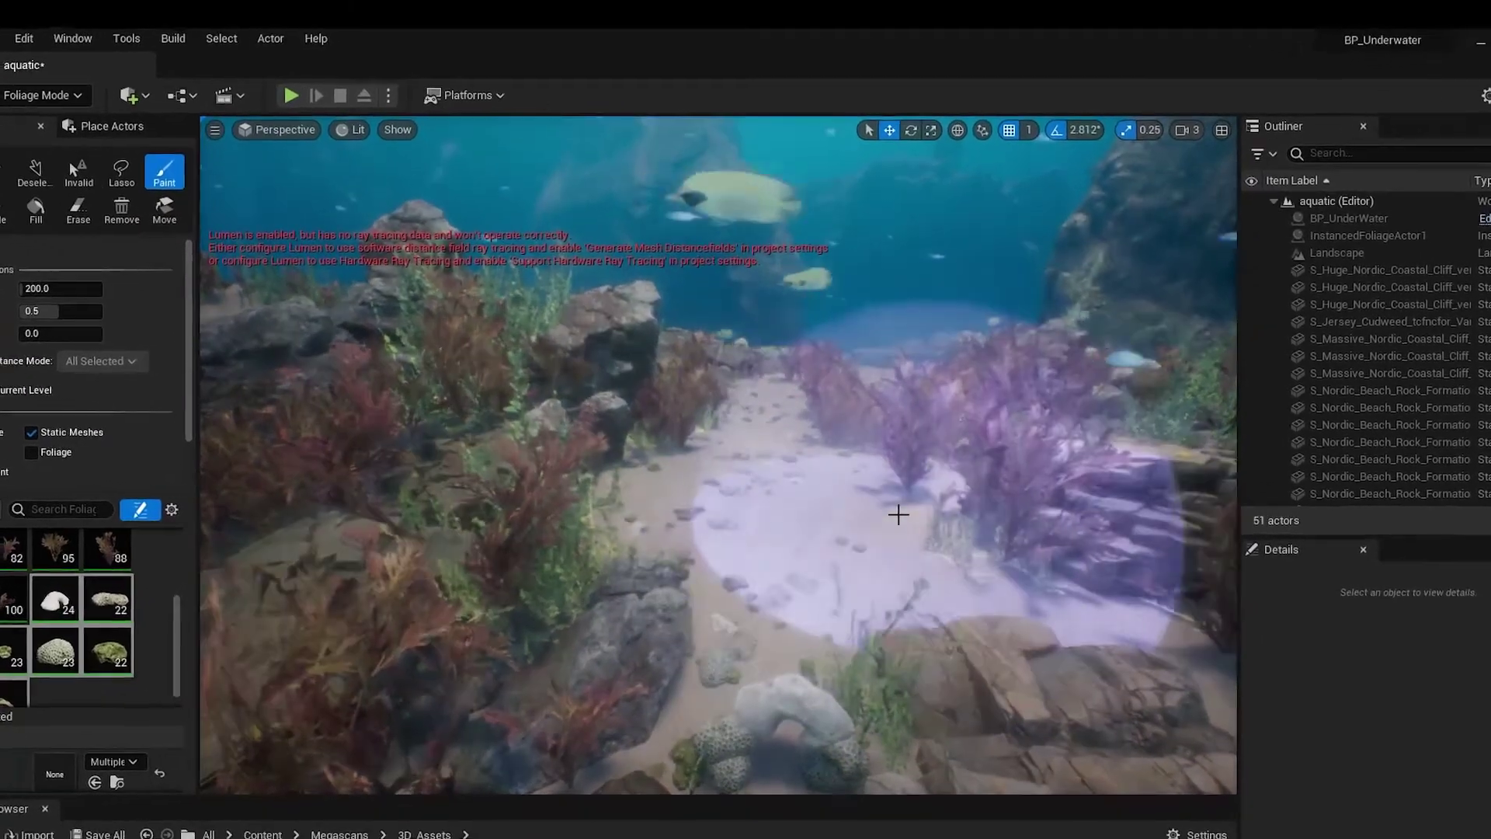
pyautogui.moveTo(899, 514)
pyautogui.mouseDown()
pyautogui.moveTo(1164, 486)
pyautogui.moveTo(736, 466)
pyautogui.moveTo(320, 384)
pyautogui.moveTo(1186, 466)
pyautogui.moveTo(1190, 405)
pyautogui.mouseUp()
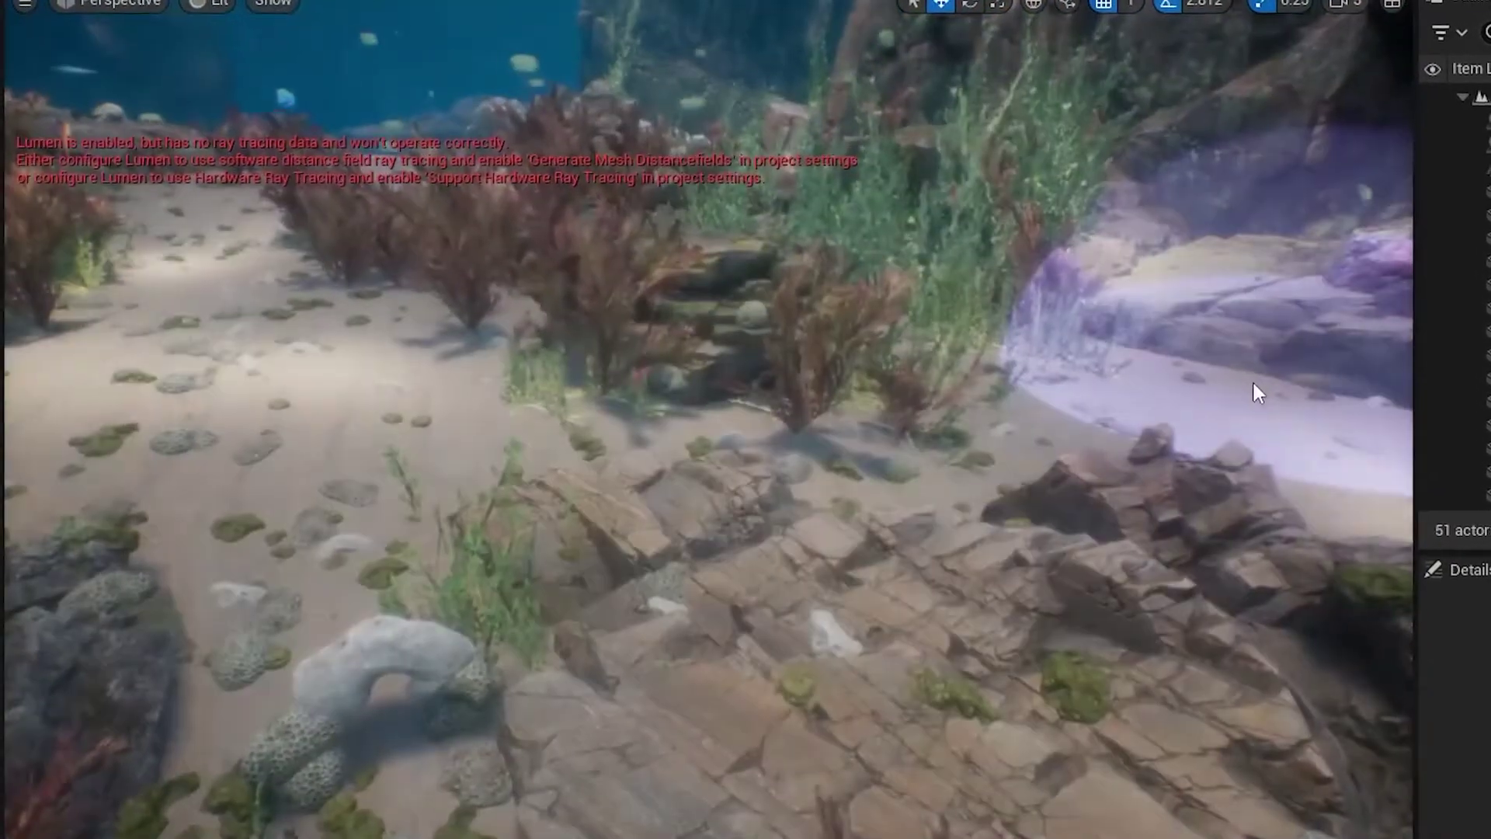
pyautogui.moveTo(1256, 392); pyautogui.dragTo(1165, 384, button='right')
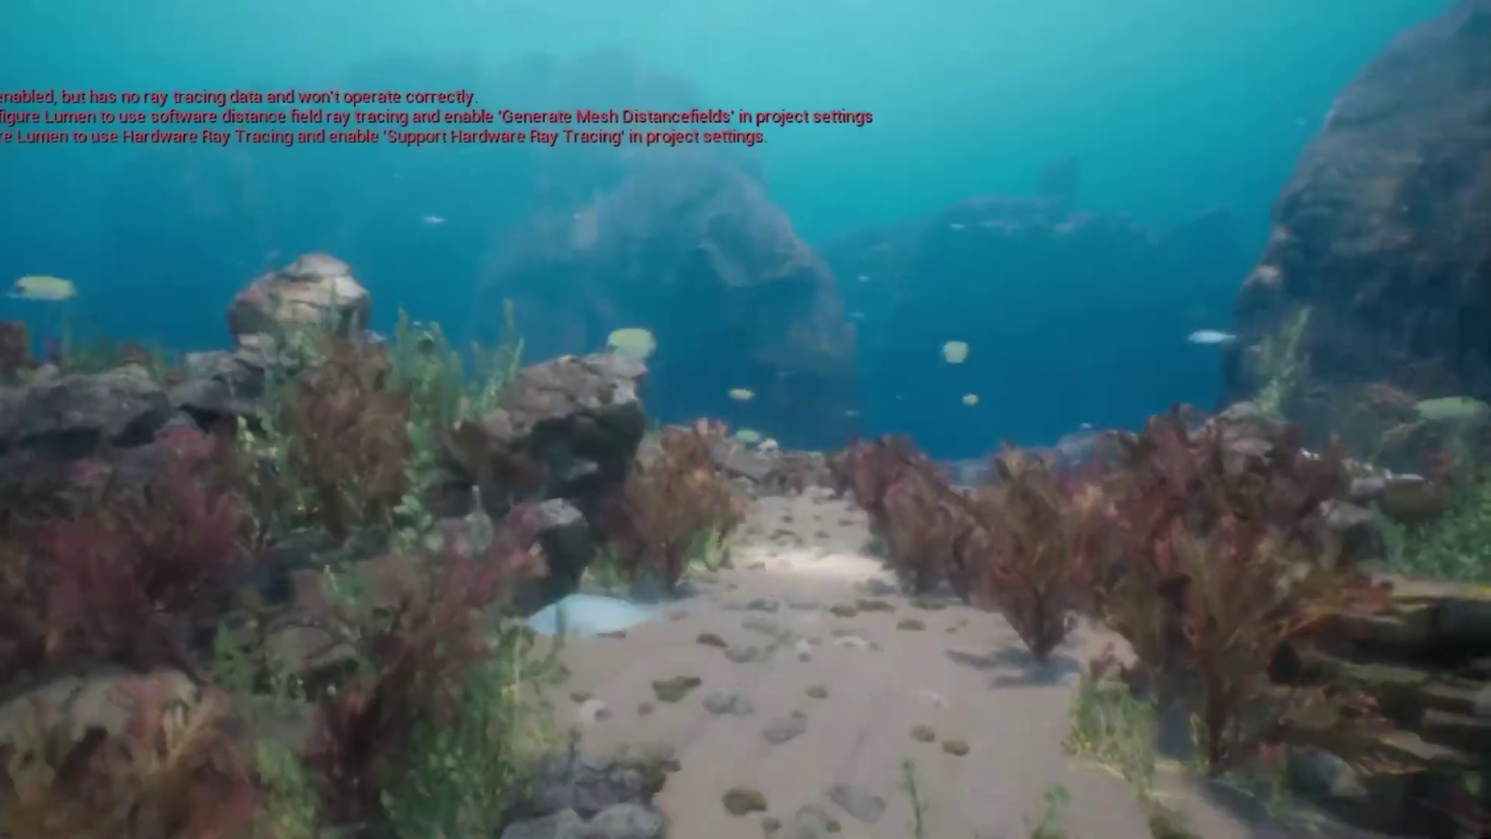
pyautogui.moveTo(745, 420); pyautogui.dragTo(788, 350, button='right')
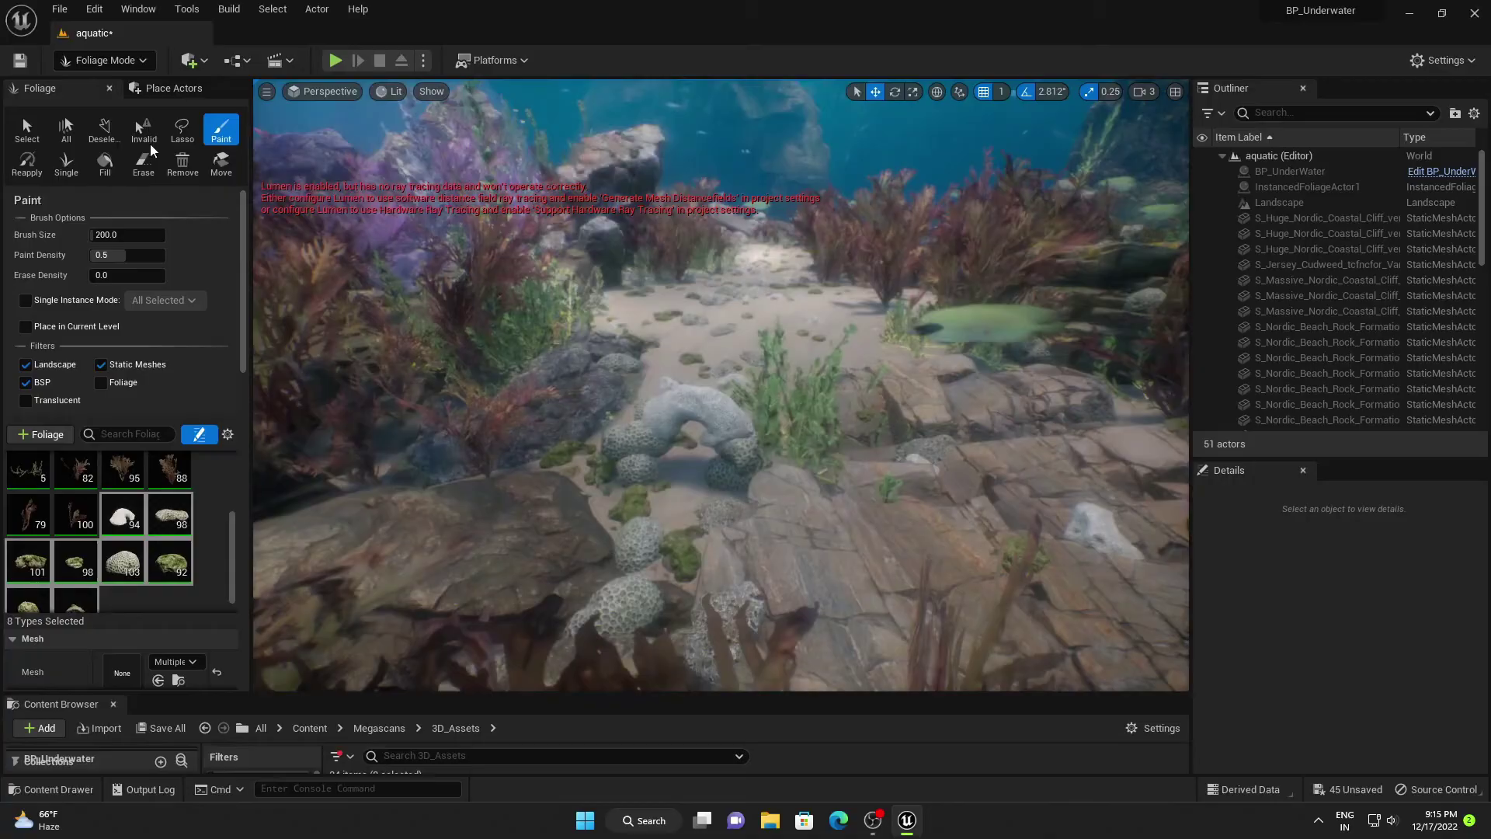
# - Switch from Foliage mode to Selection mode and save the aquatic level
pyautogui.click(105, 60)
pyautogui.click(117, 93)
pyautogui.hotkey('ctrl', 's')
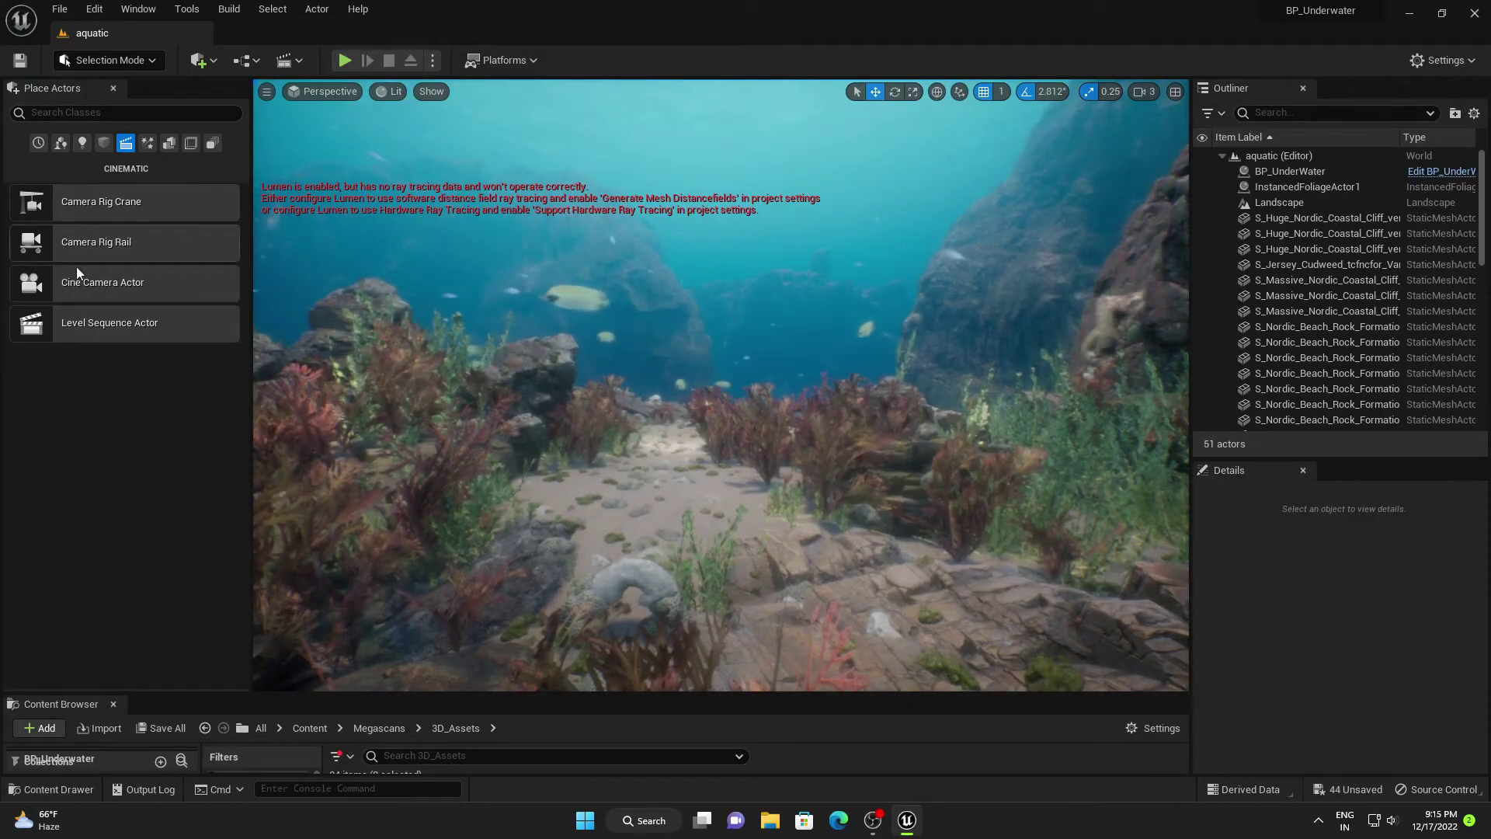
# - Place a Cine Camera Actor near the coral arch and snap it to the current view
pyautogui.moveTo(78, 280); pyautogui.dragTo(531, 334)
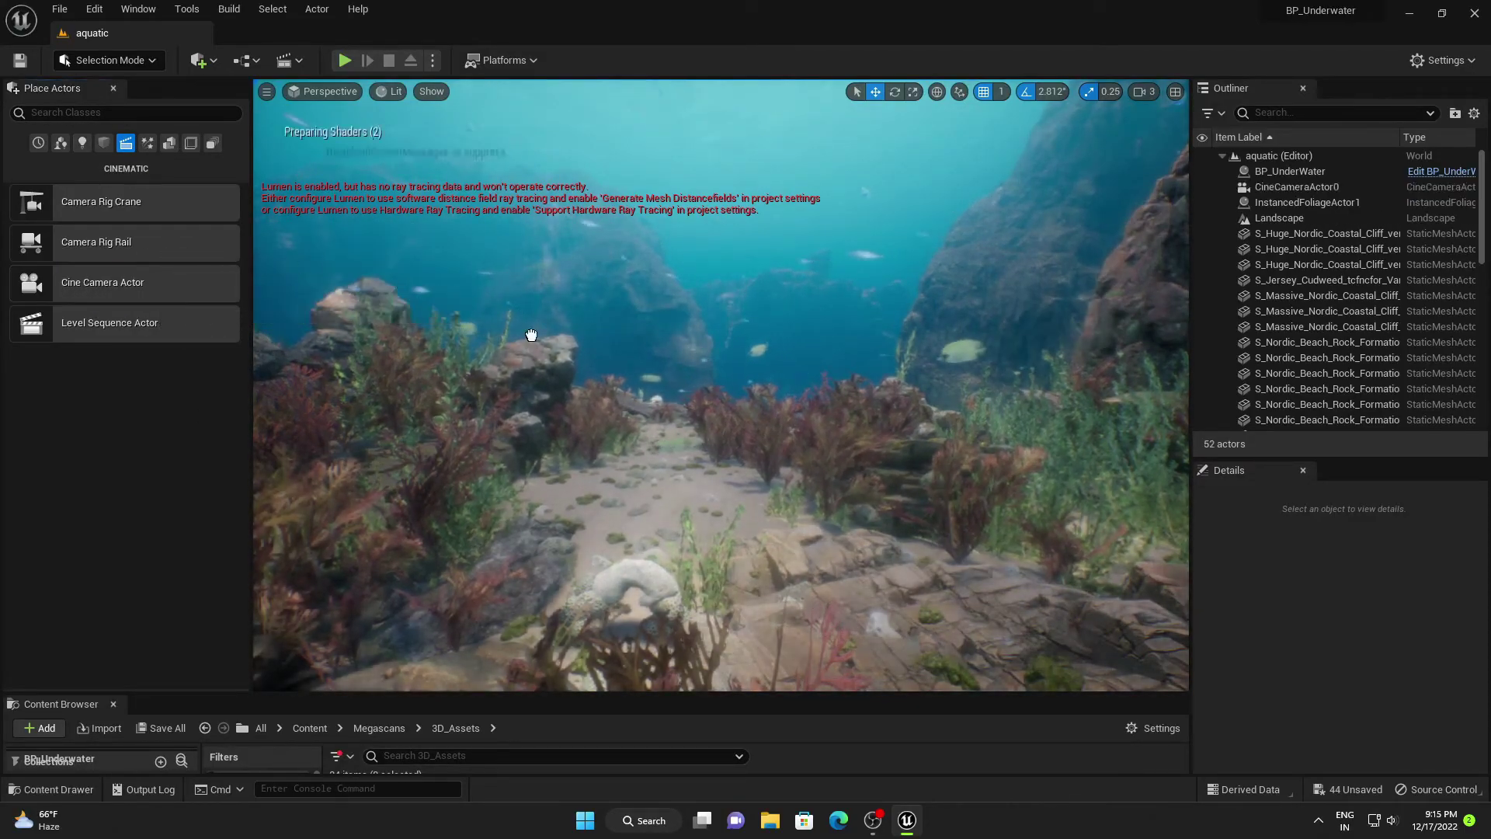
pyautogui.moveTo(768, 611); pyautogui.dragTo(767, 613)
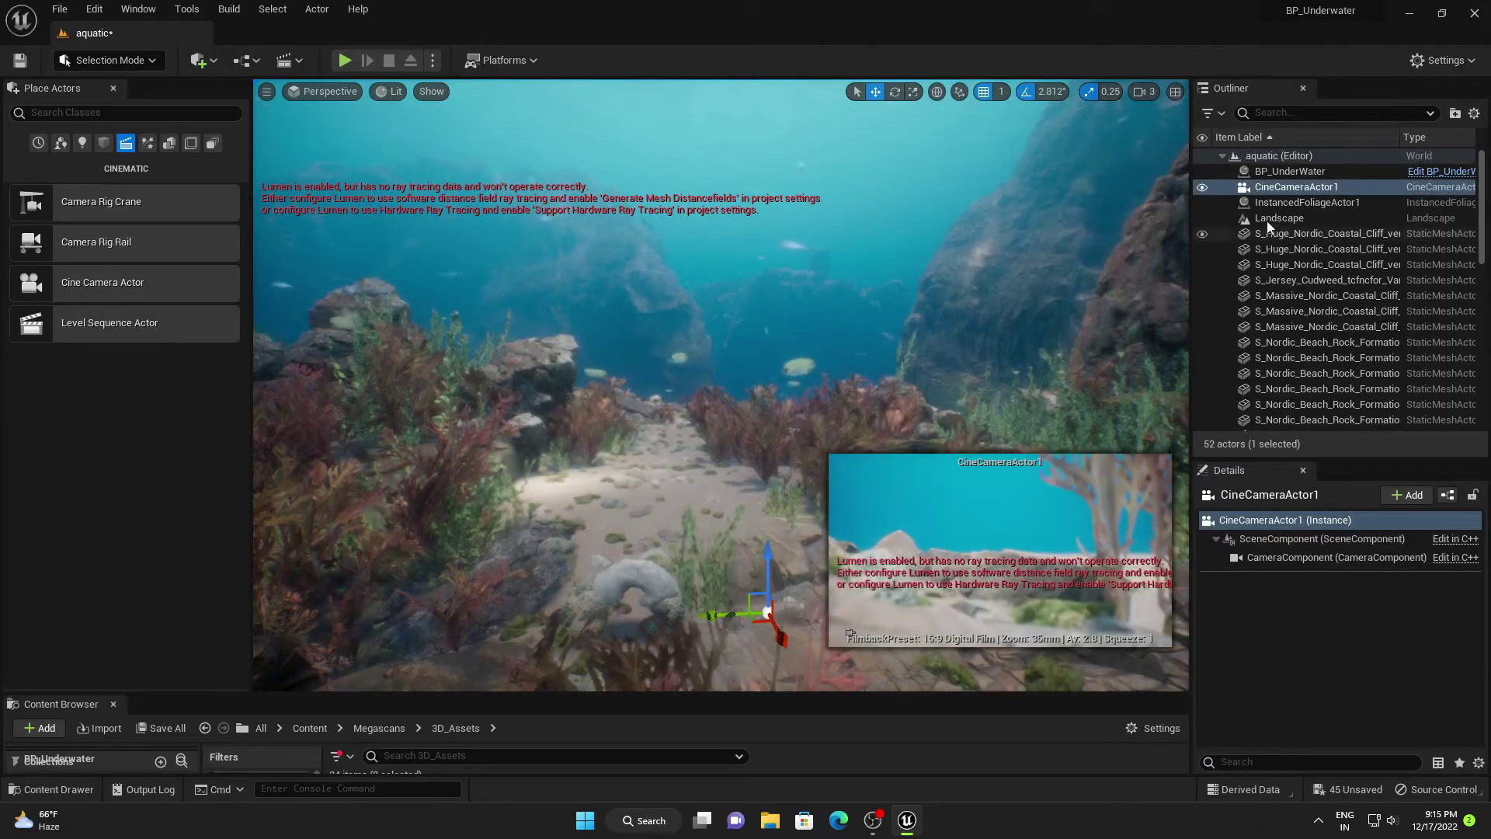
pyautogui.rightClick(1310, 188)
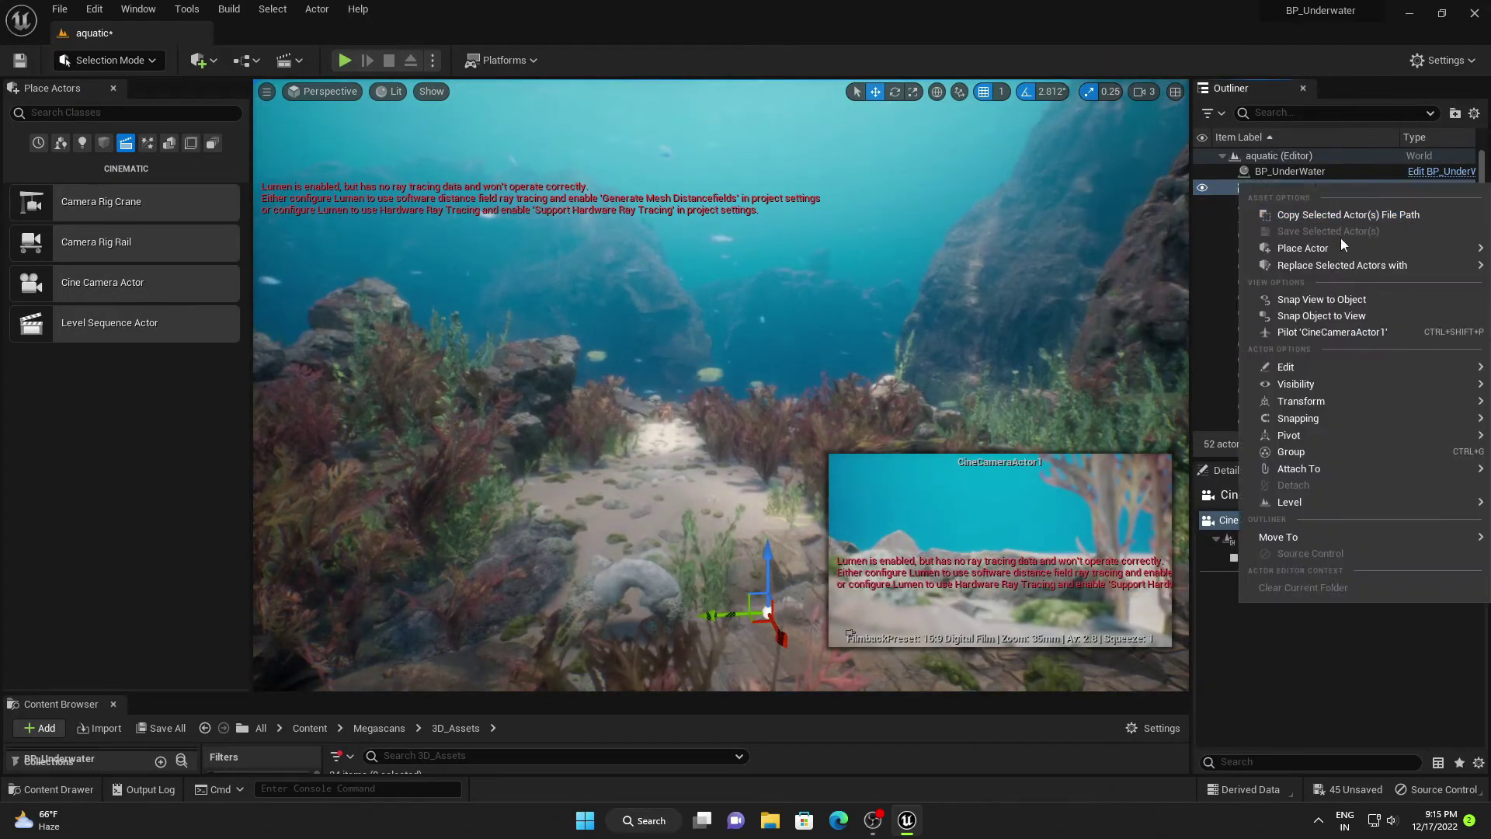
pyautogui.click(1345, 315)
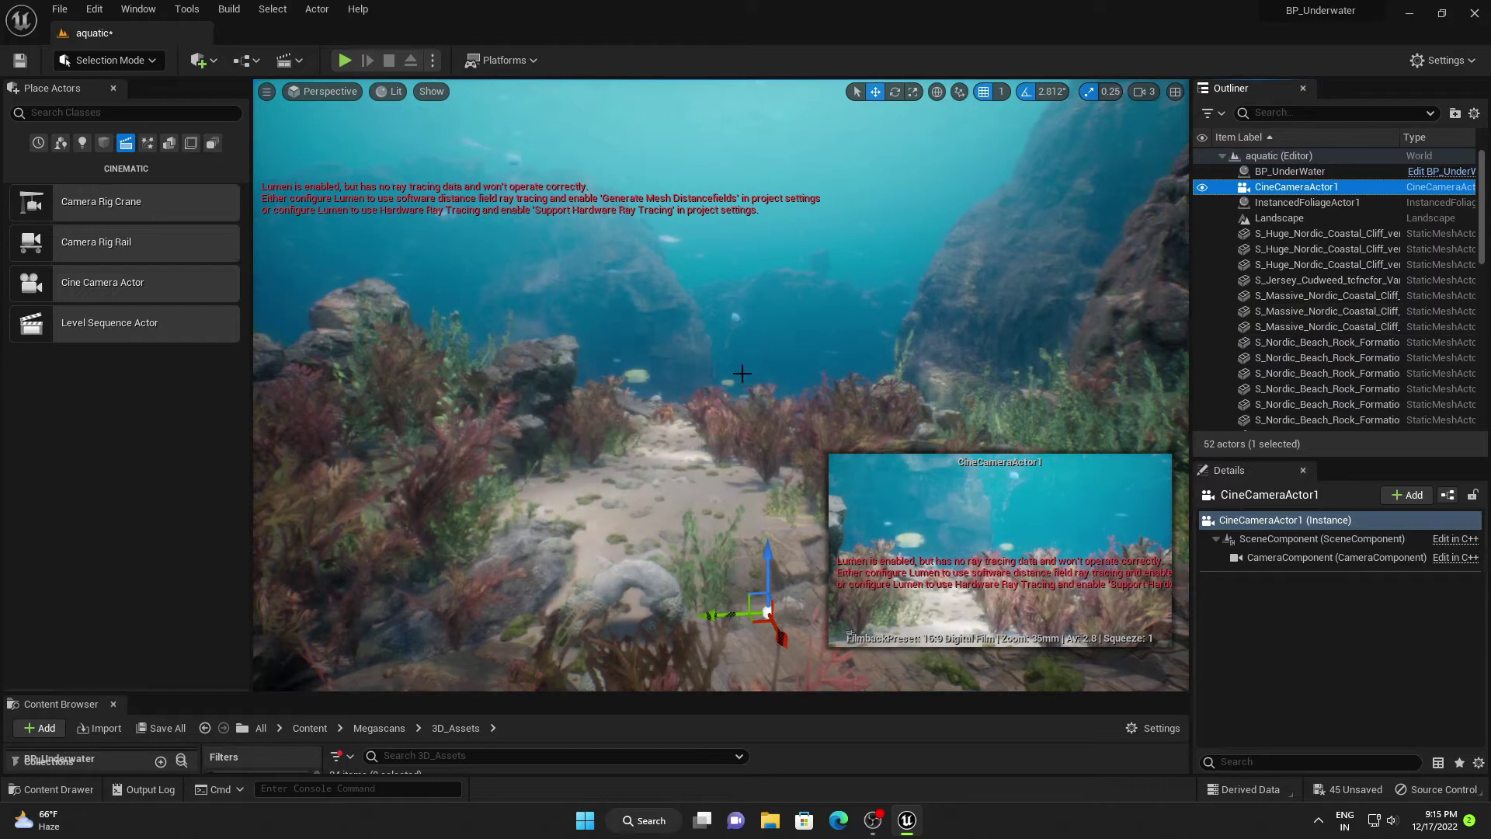
# - Change the viewport type to Cinematic Viewport and look through the placed cine camera
pyautogui.click(320, 93)
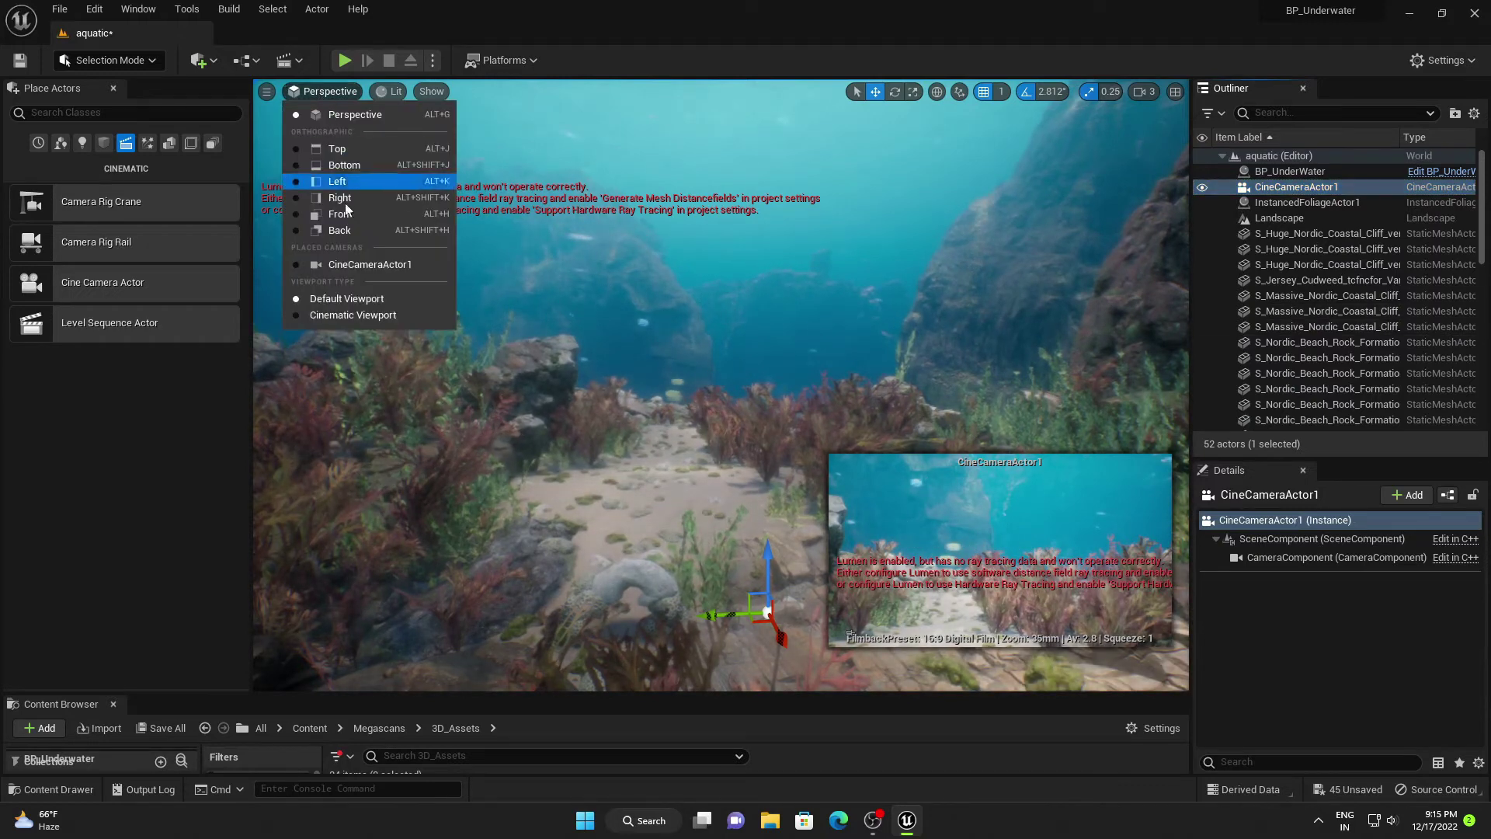
pyautogui.click(348, 316)
pyautogui.click(326, 94)
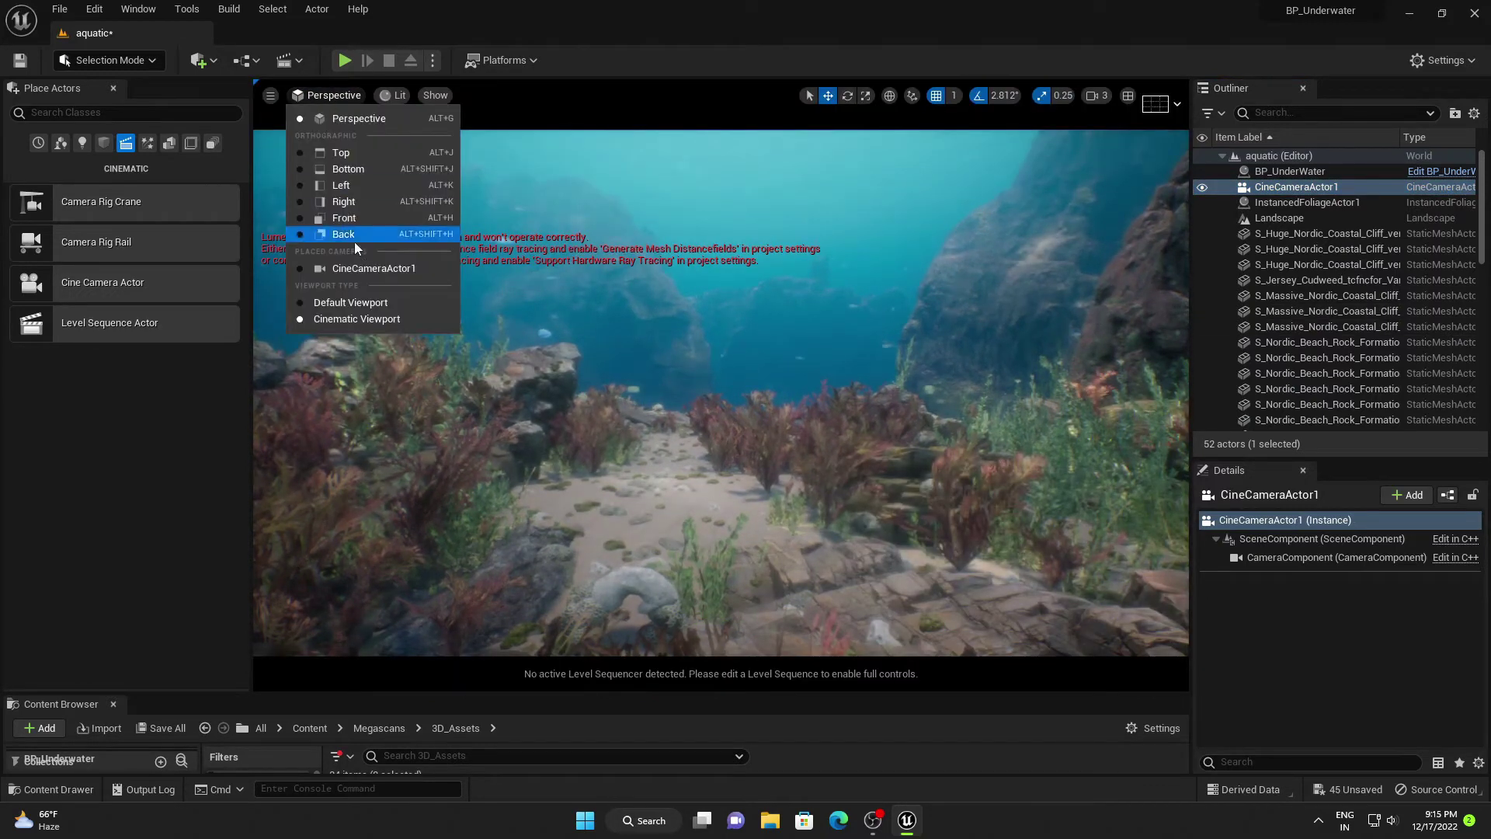
pyautogui.click(354, 268)
# - Give the cine camera a 16:9 DSLR filmback and 30mm Prime f/1.4 lens, and pull it back to frame the path between the rocks
pyautogui.moveTo(1323, 458); pyautogui.dragTo(1323, 331)
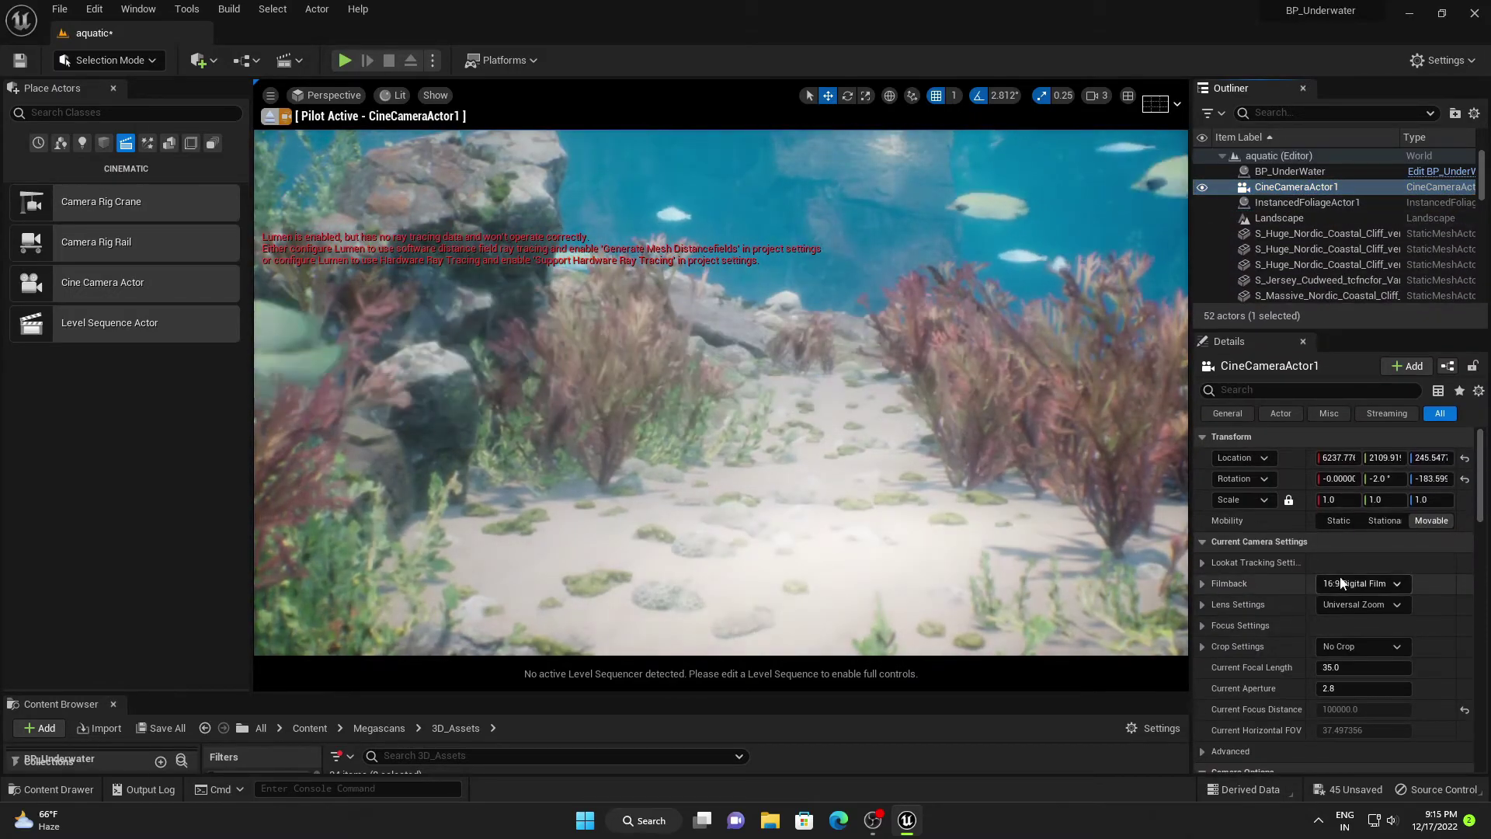
pyautogui.click(1340, 583)
pyautogui.click(1342, 644)
pyautogui.click(1345, 610)
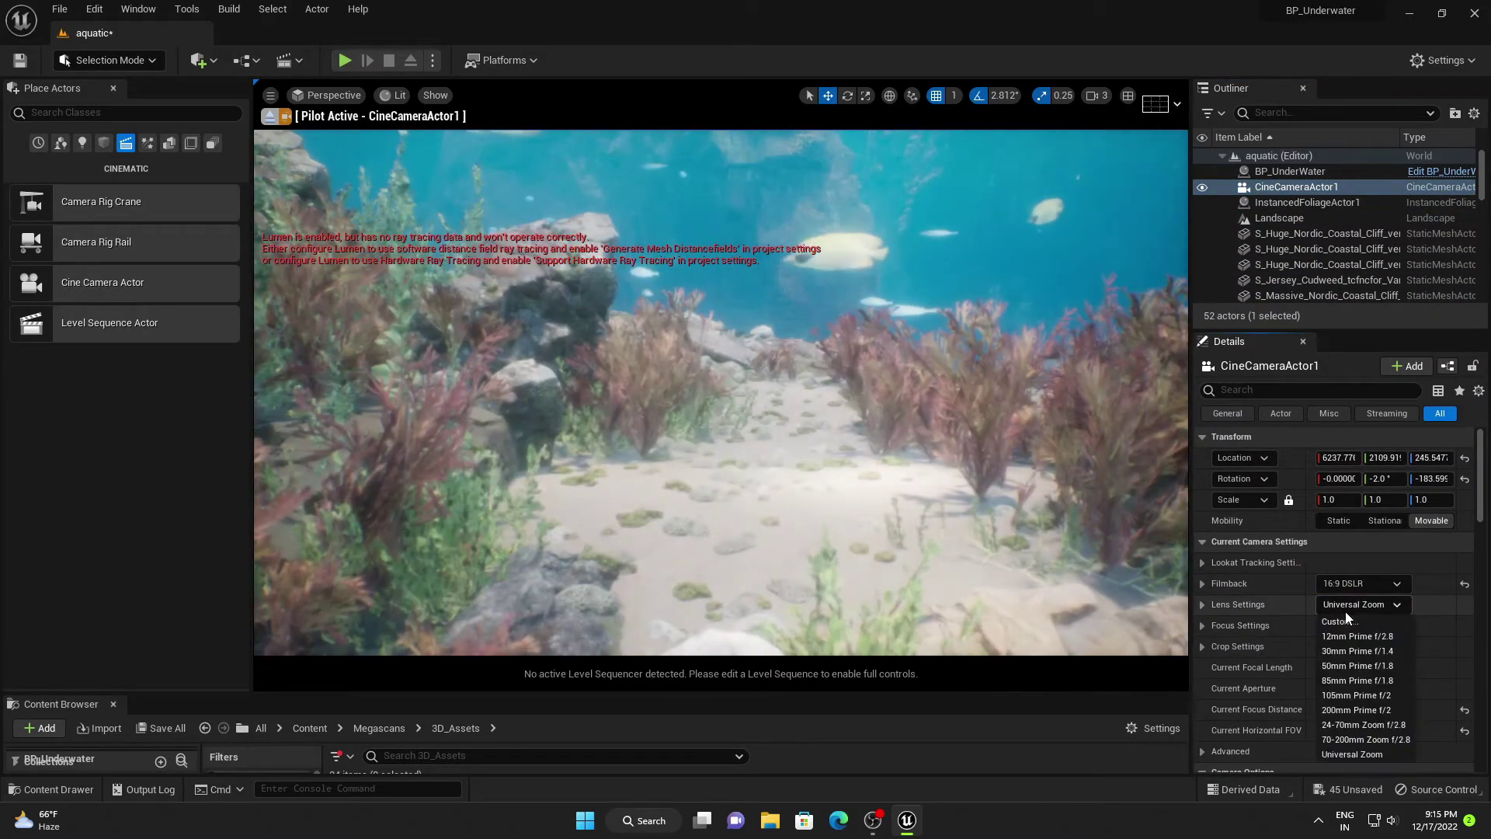
pyautogui.click(1352, 651)
pyautogui.moveTo(981, 473); pyautogui.dragTo(982, 473, button='right')
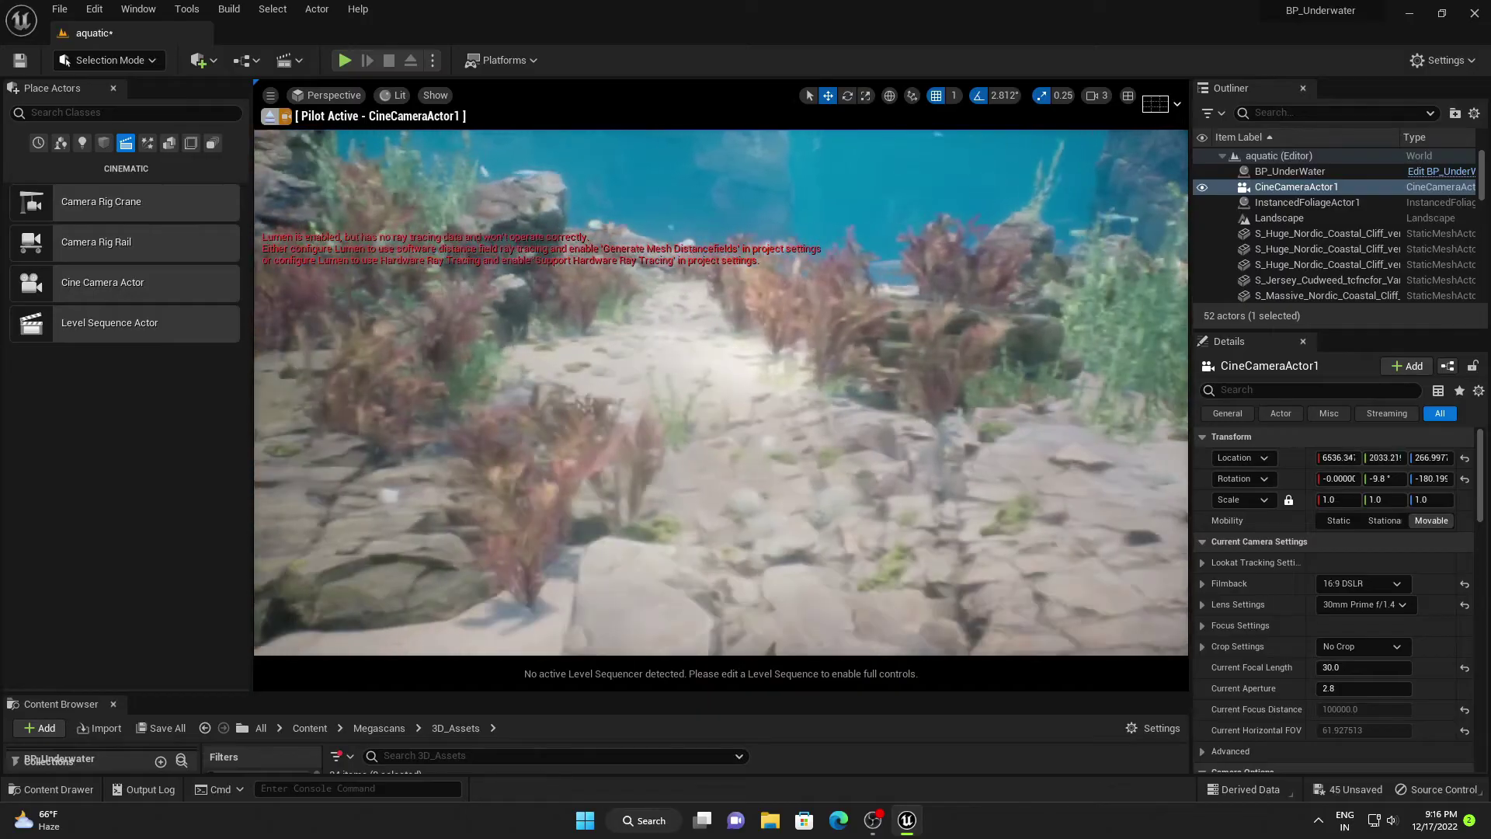
pyautogui.moveTo(1075, 282); pyautogui.dragTo(900, 384, button='right')
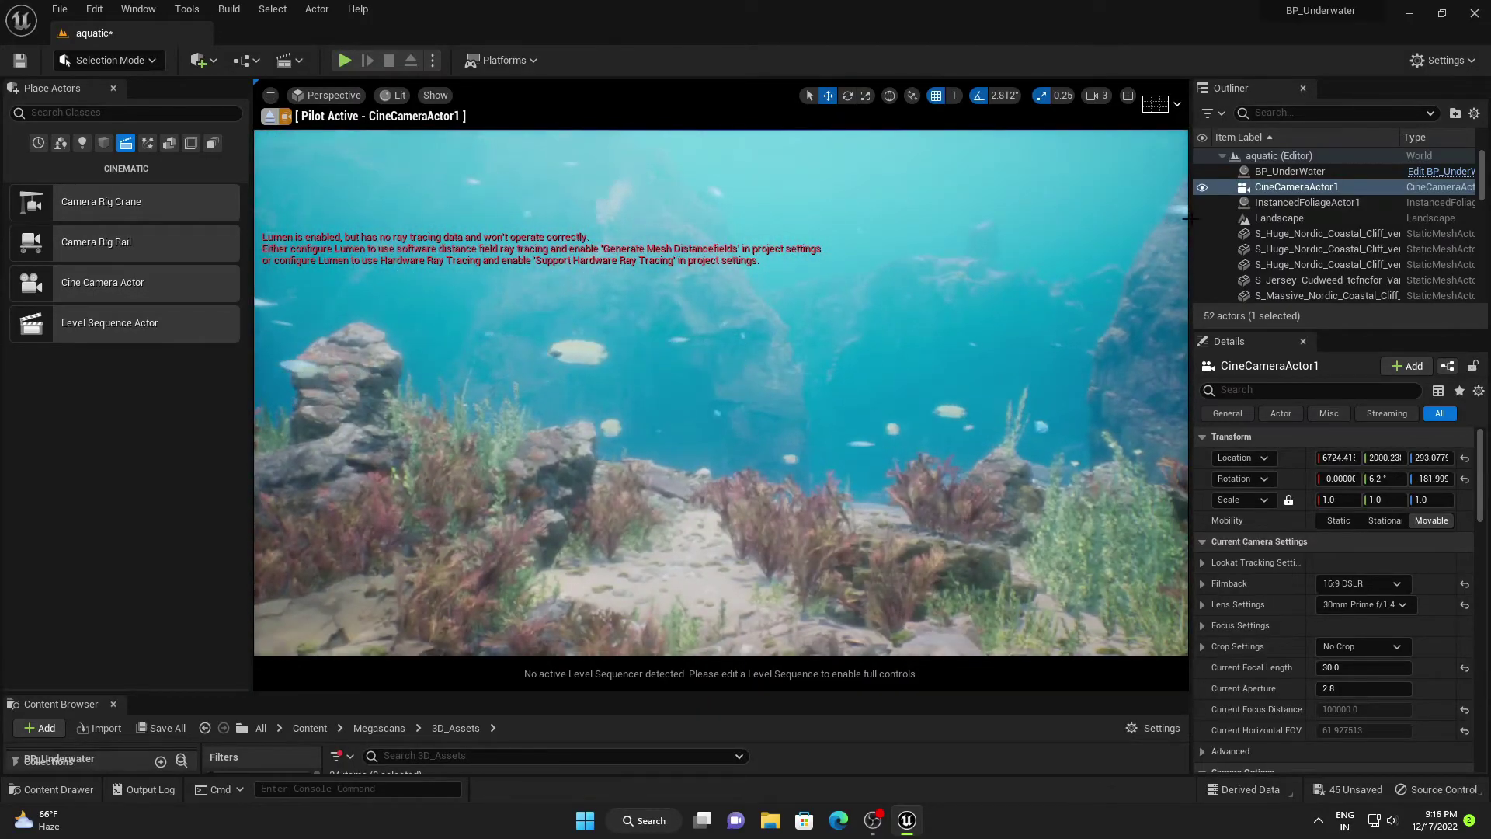
# - Try HDRI intensities of 5 and 1 on BP_UnderWater and settle on 3
pyautogui.click(1260, 171)
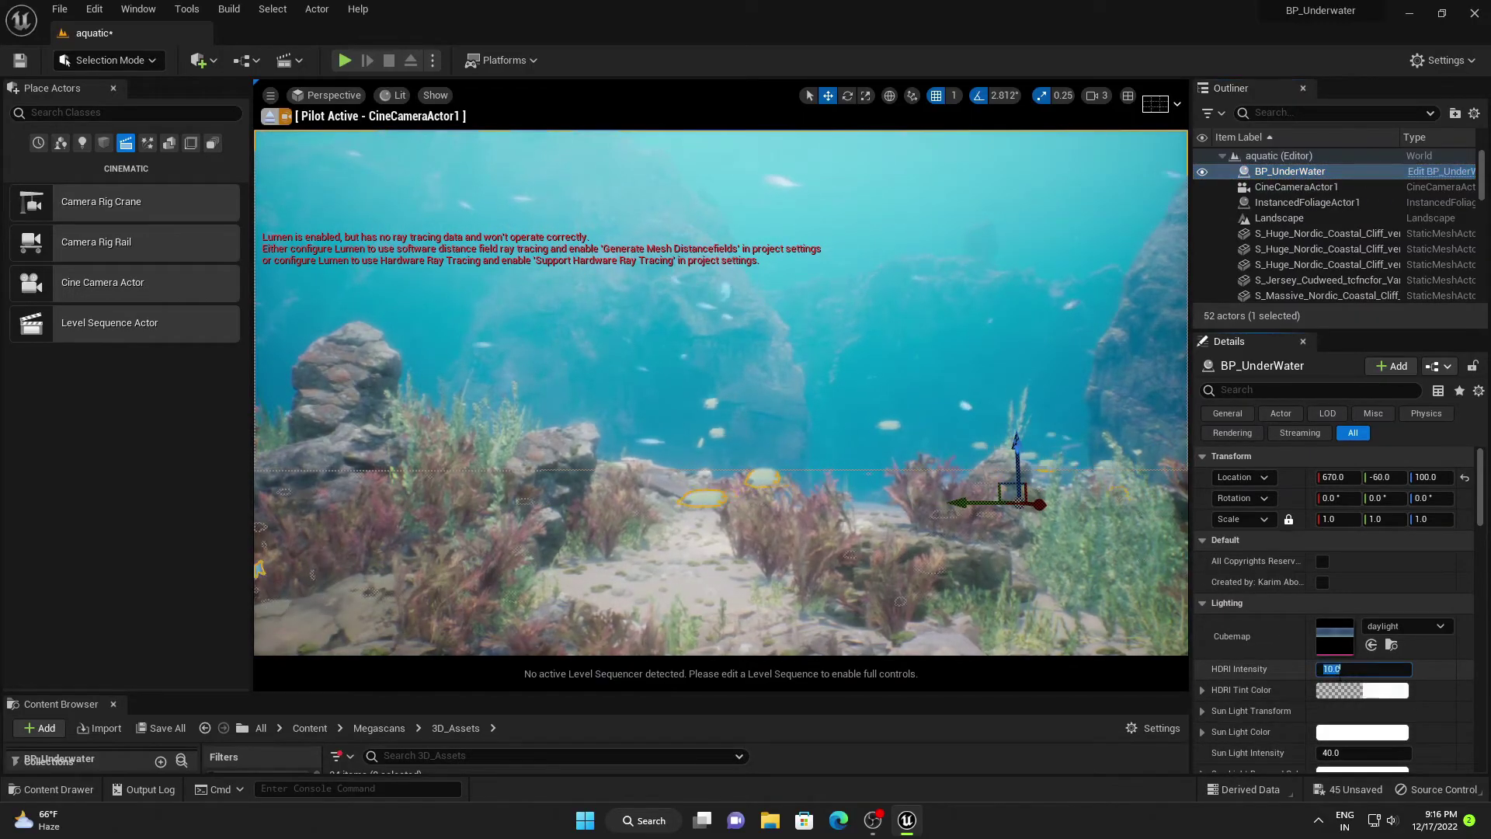
pyautogui.click(1327, 669)
pyautogui.write('5')
pyautogui.press('Return')
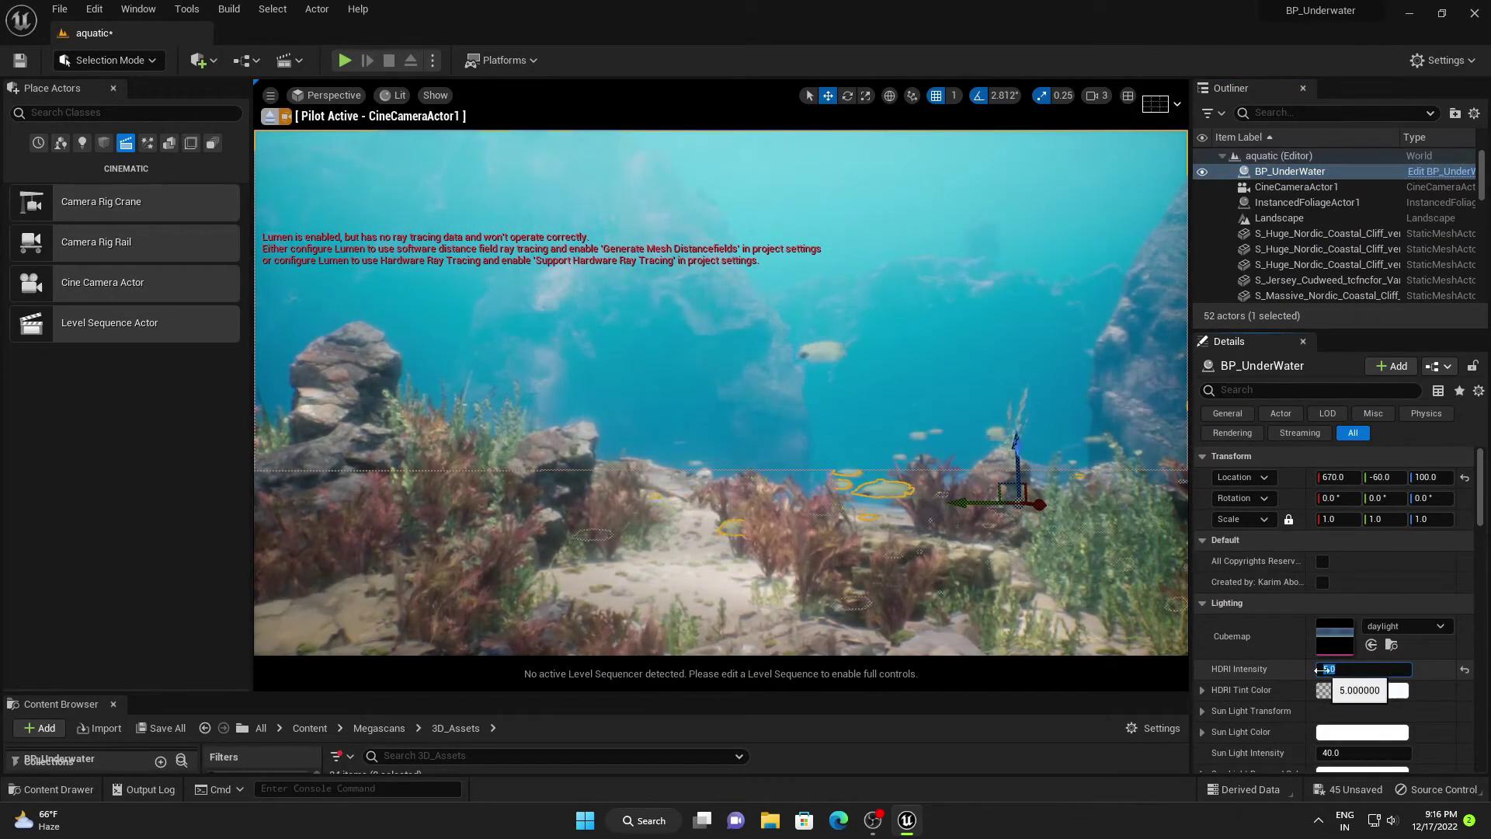
pyautogui.write('1')
pyautogui.press('Return')
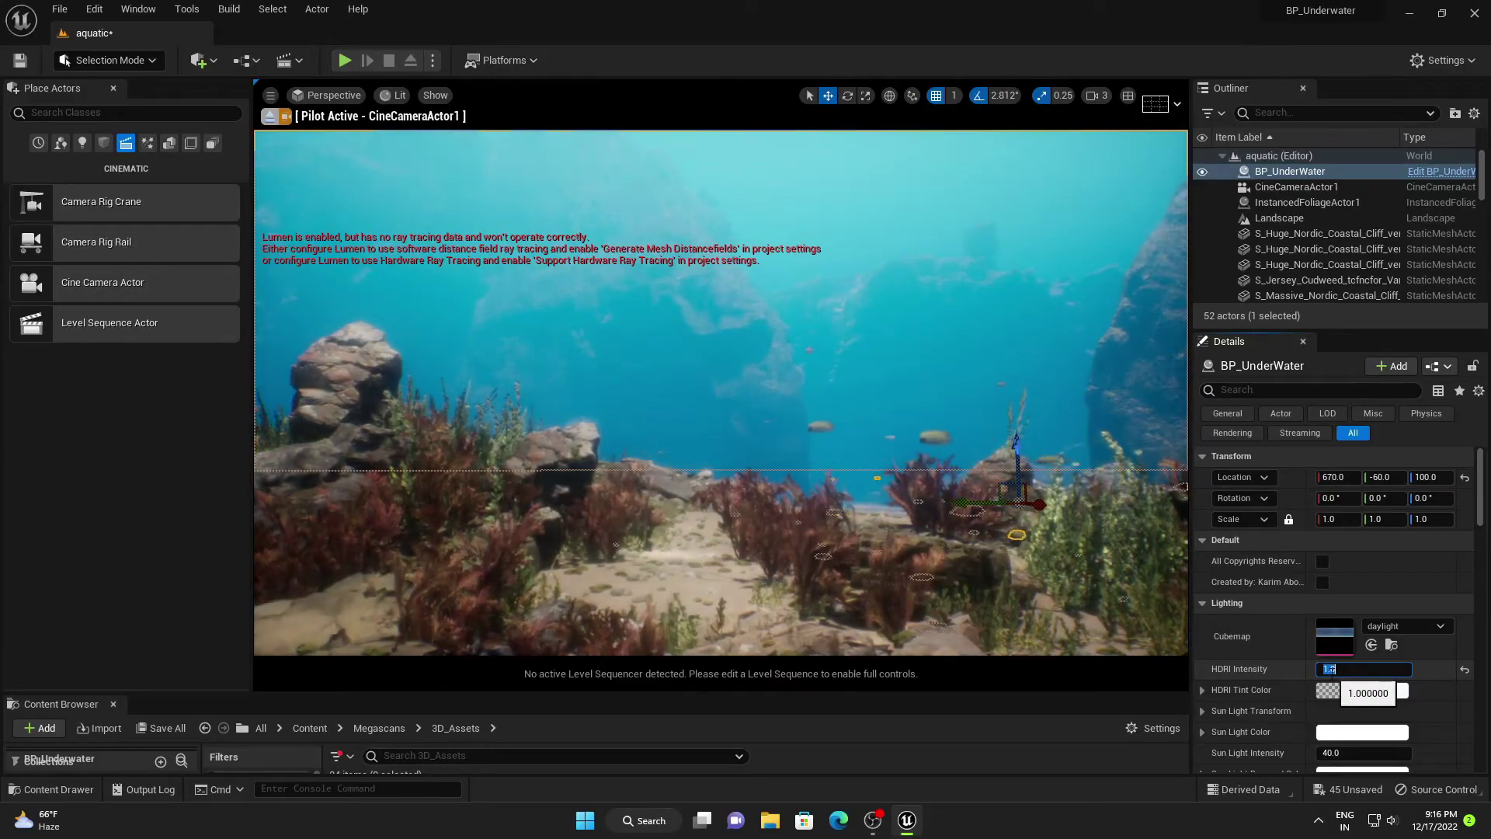
pyautogui.write('3')
pyautogui.press('Return')
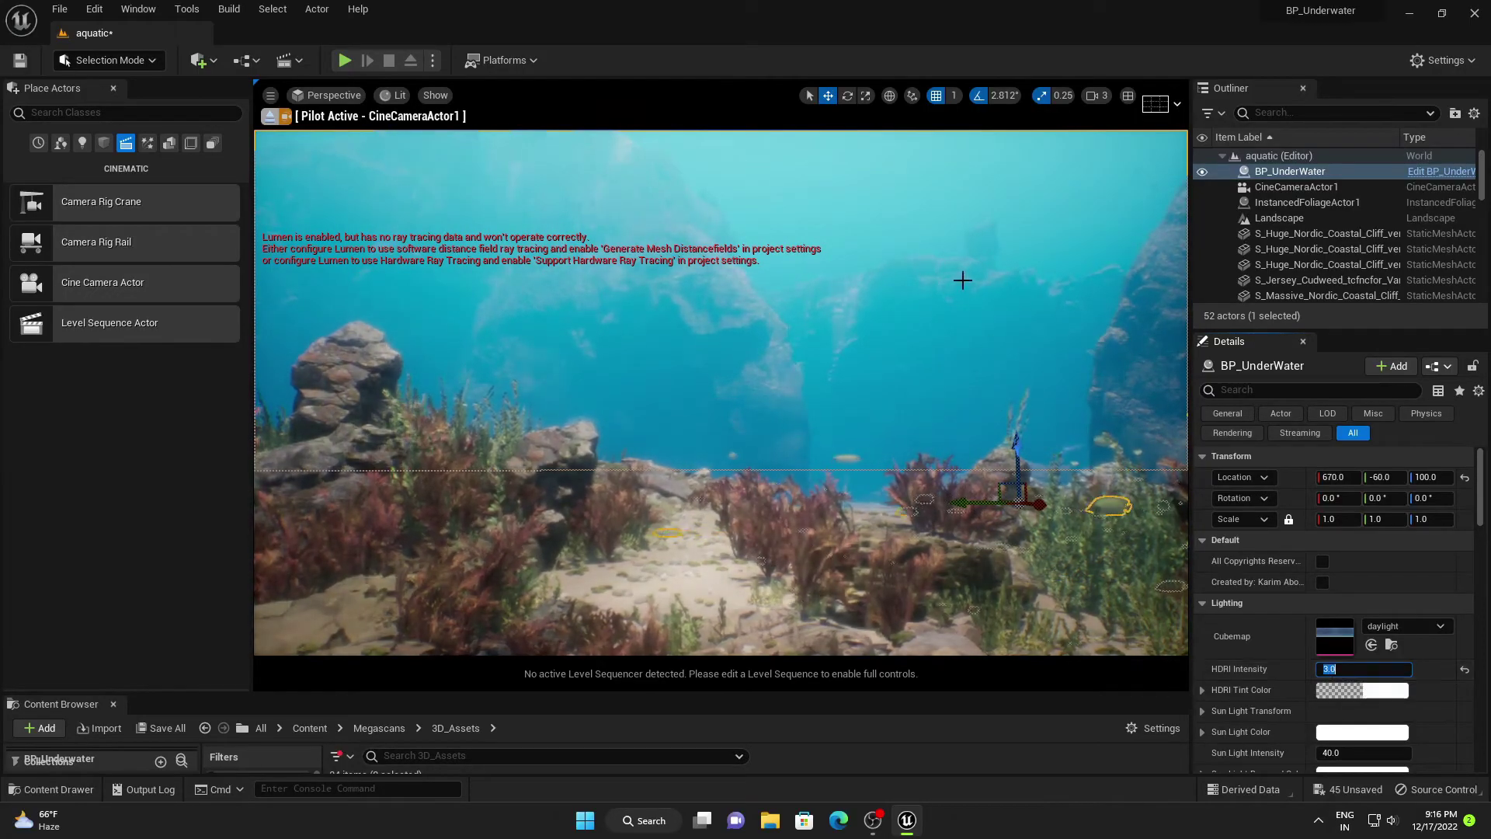
pyautogui.click(962, 279)
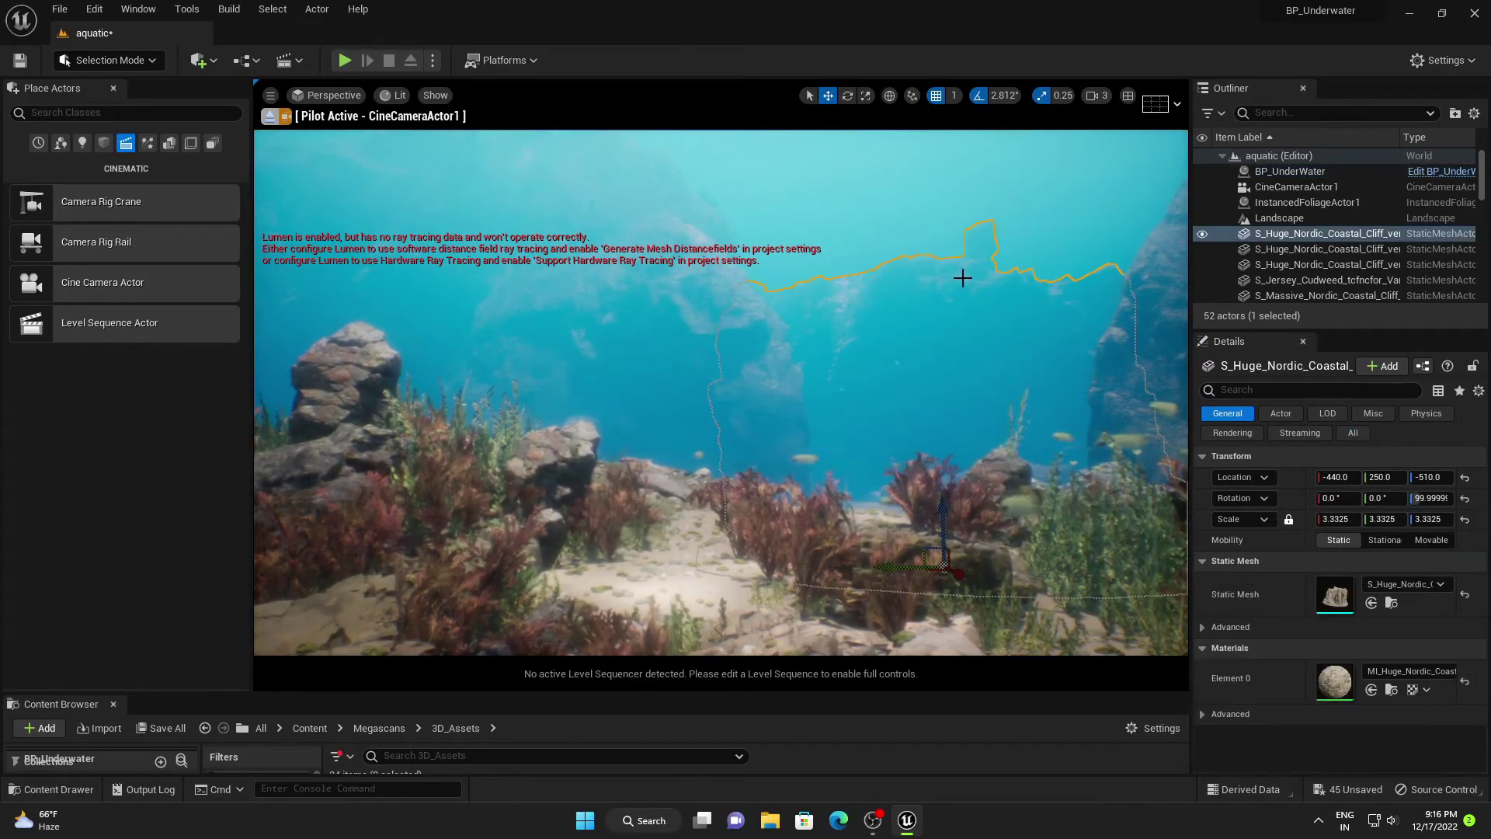
pyautogui.click(985, 199)
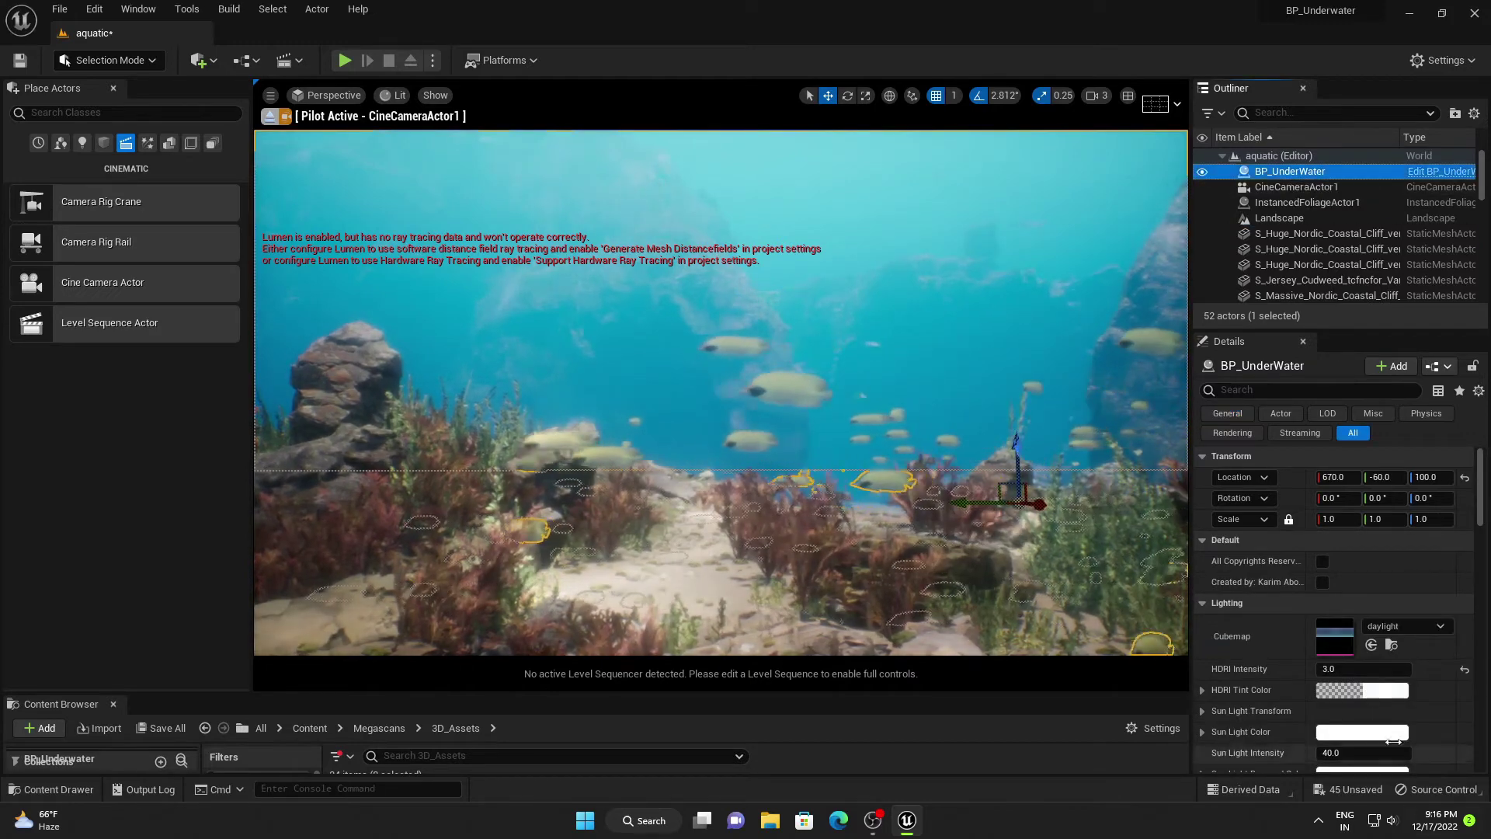
# - Test warm and cool HDRI tint colors on BP_UnderWater and apply a light cyan with R about 92, G about 222 and B 255
pyautogui.scroll(-2, 1372, 678)
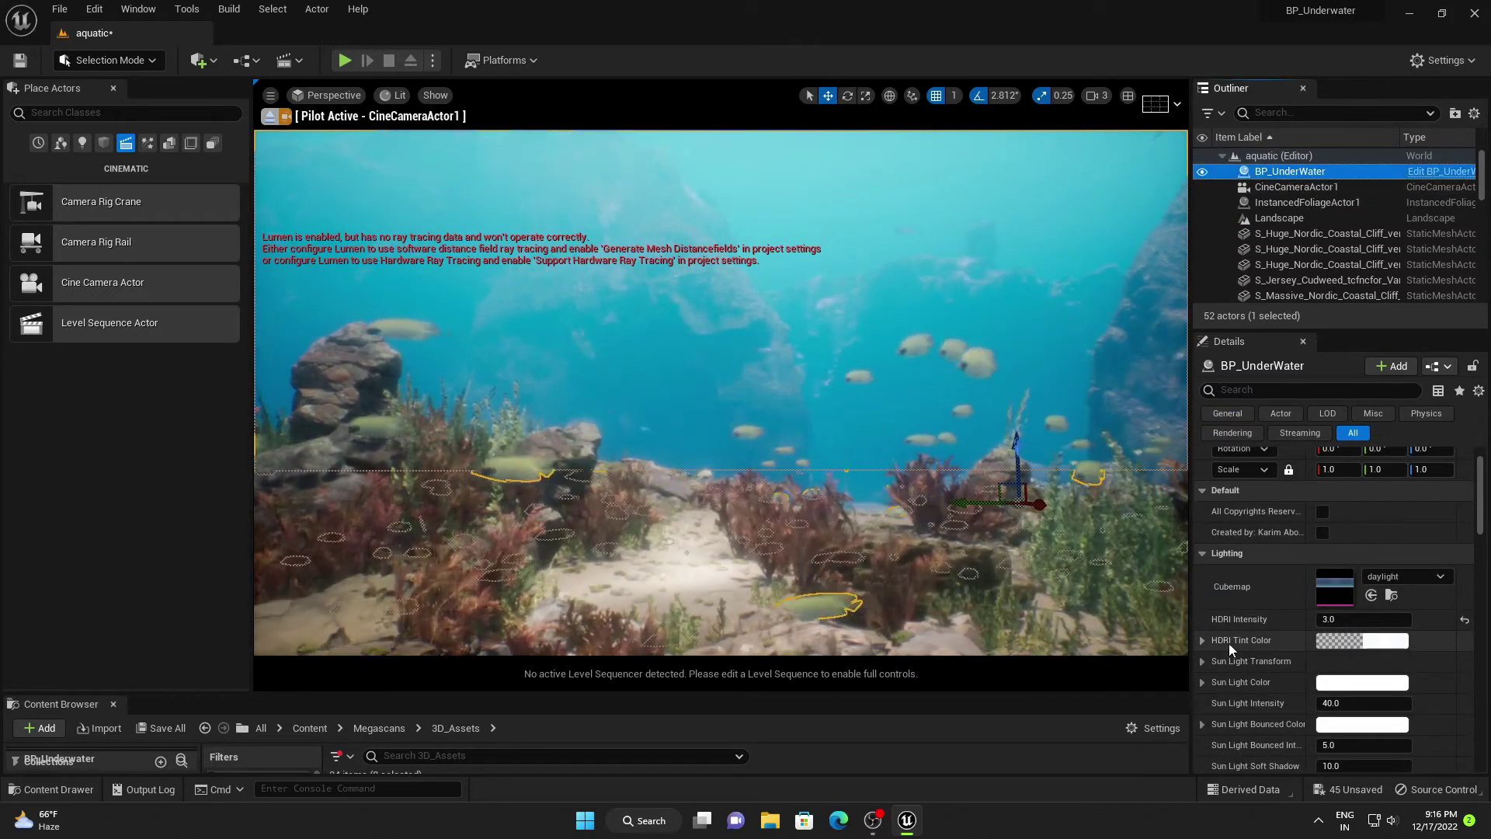
pyautogui.click(1202, 640)
pyautogui.click(1342, 643)
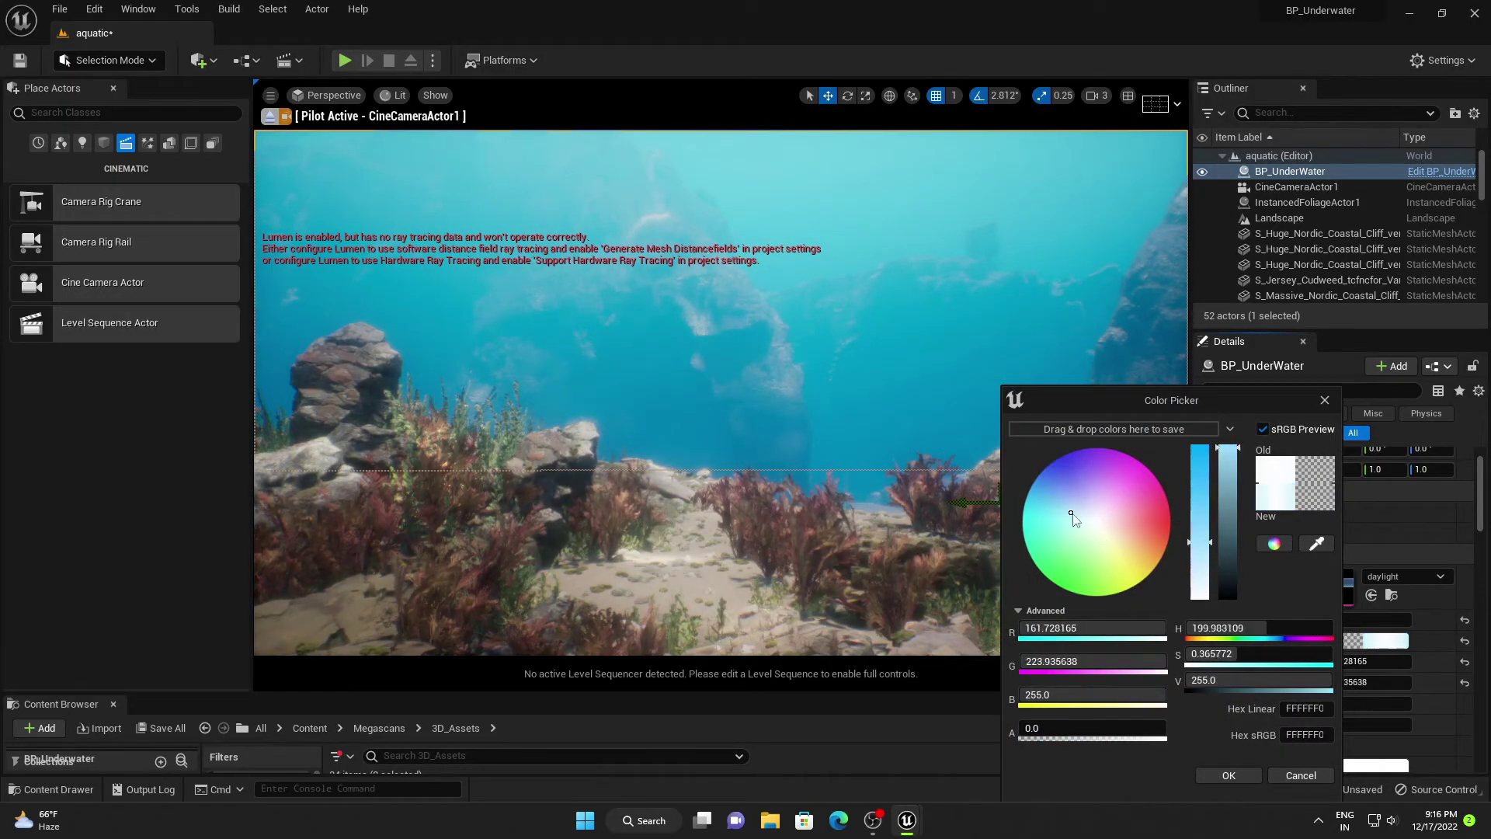
pyautogui.moveTo(990, 510); pyautogui.dragTo(1042, 586)
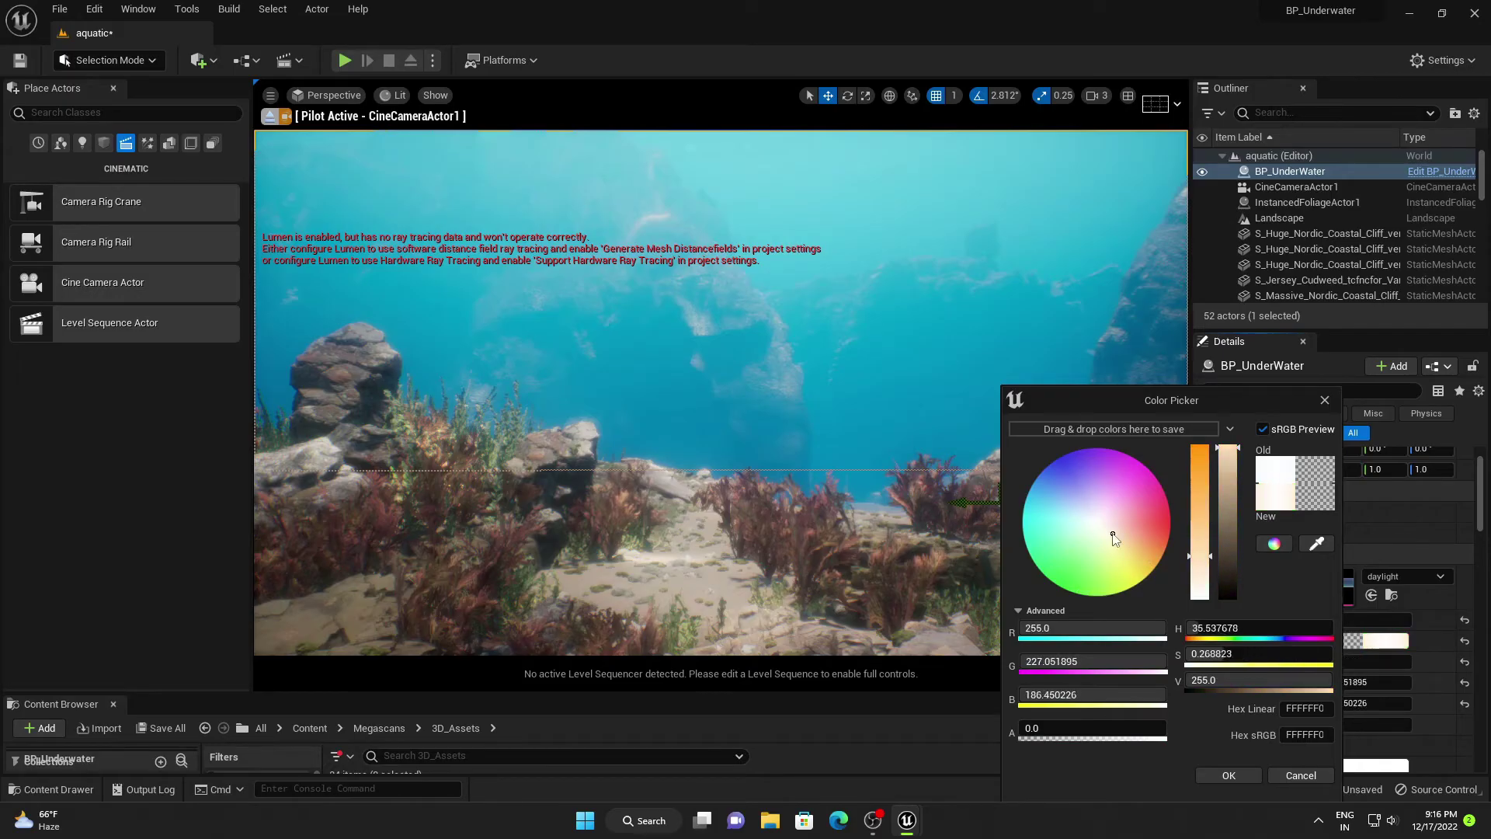
pyautogui.click(1229, 775)
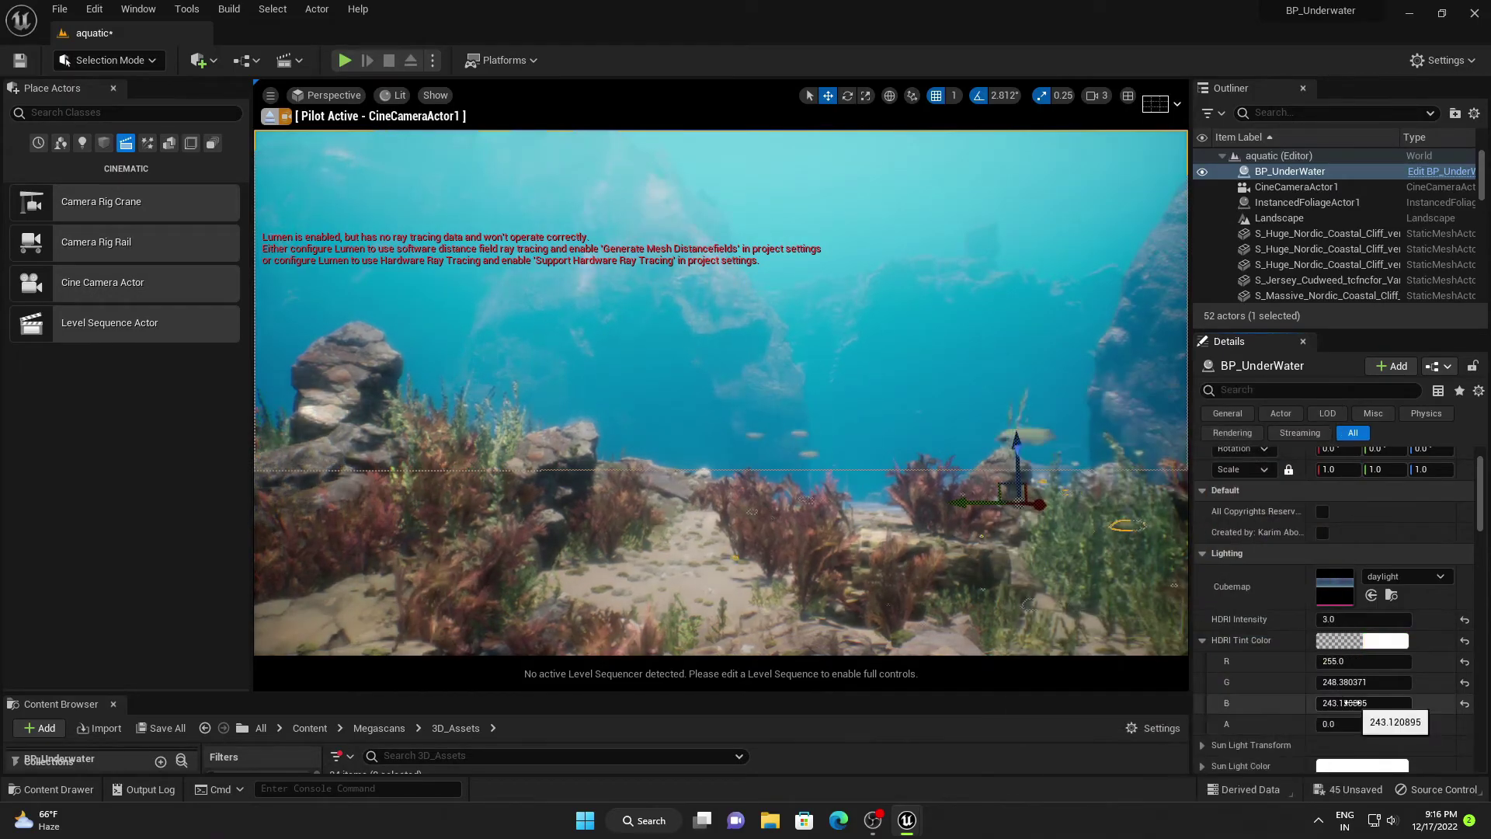
pyautogui.scroll(-1, 1344, 617)
pyautogui.click(1343, 617)
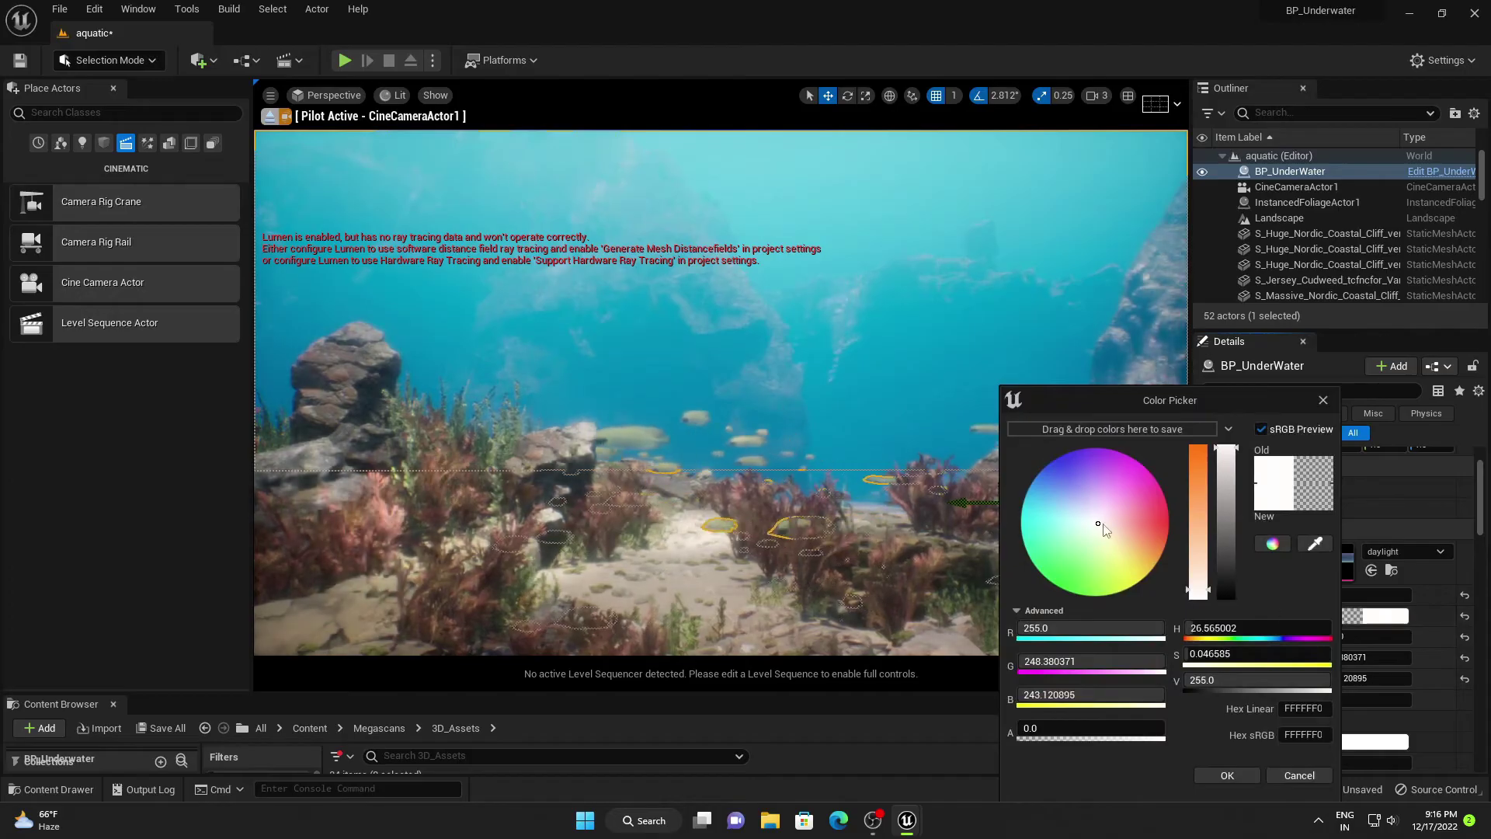
pyautogui.click(1063, 518)
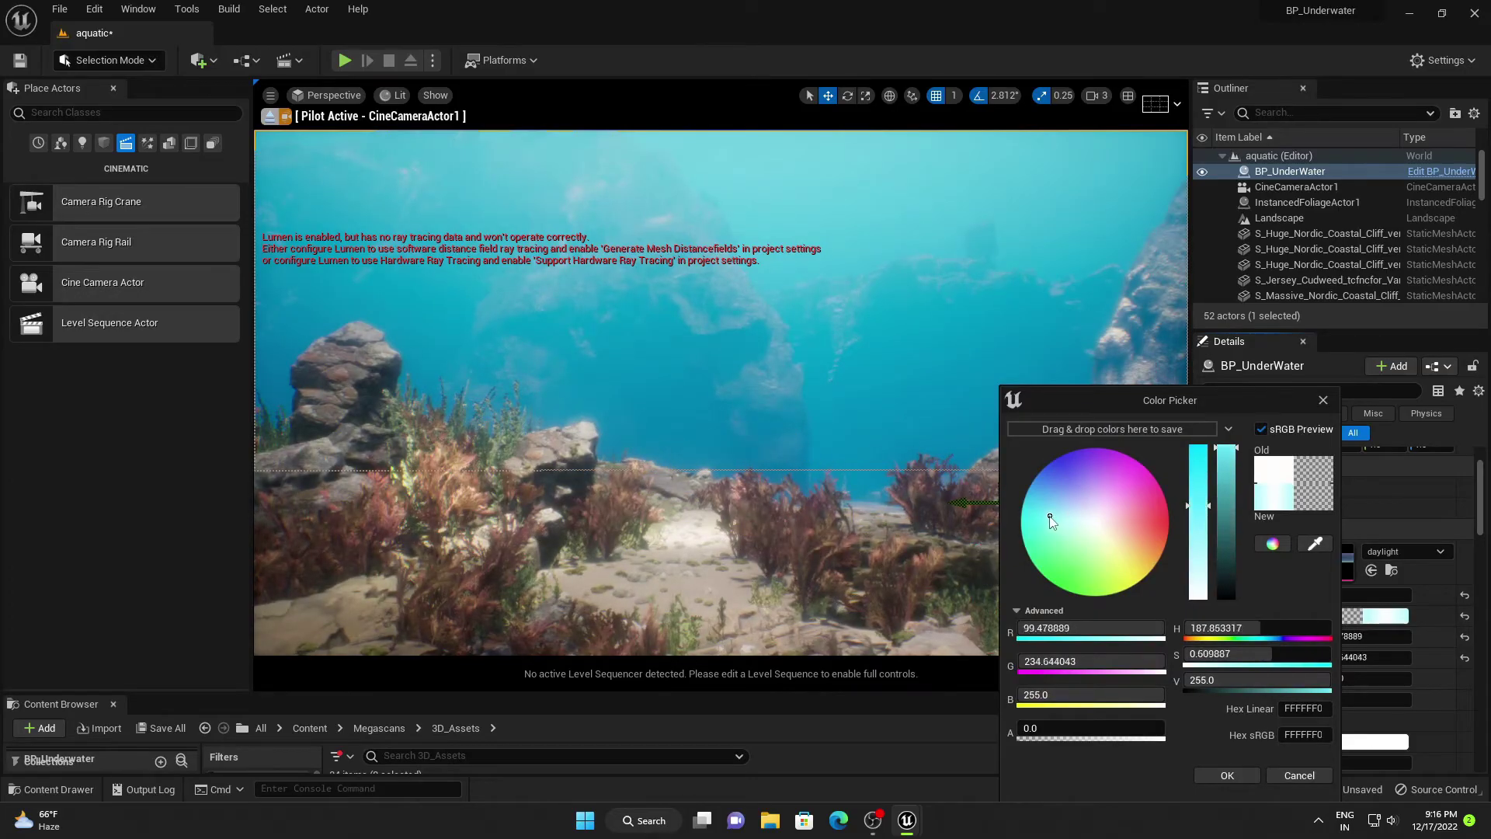
pyautogui.click(1227, 776)
# - Test orange tones for BP_UnderWater's Sun Light Color and apply a very pale, warm near-white
pyautogui.scroll(-2, 1350, 719)
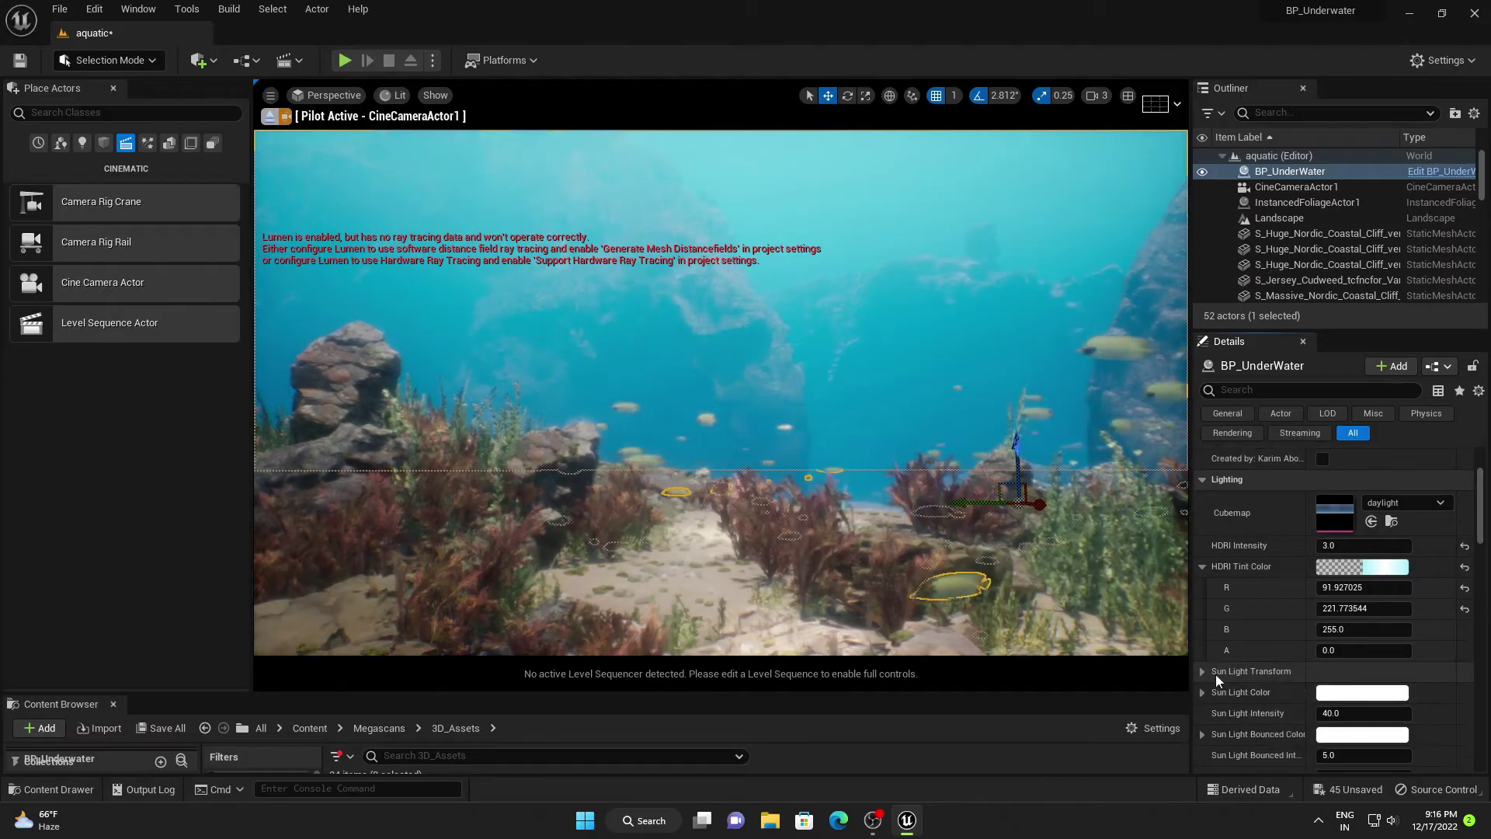
pyautogui.scroll(-1, 1215, 674)
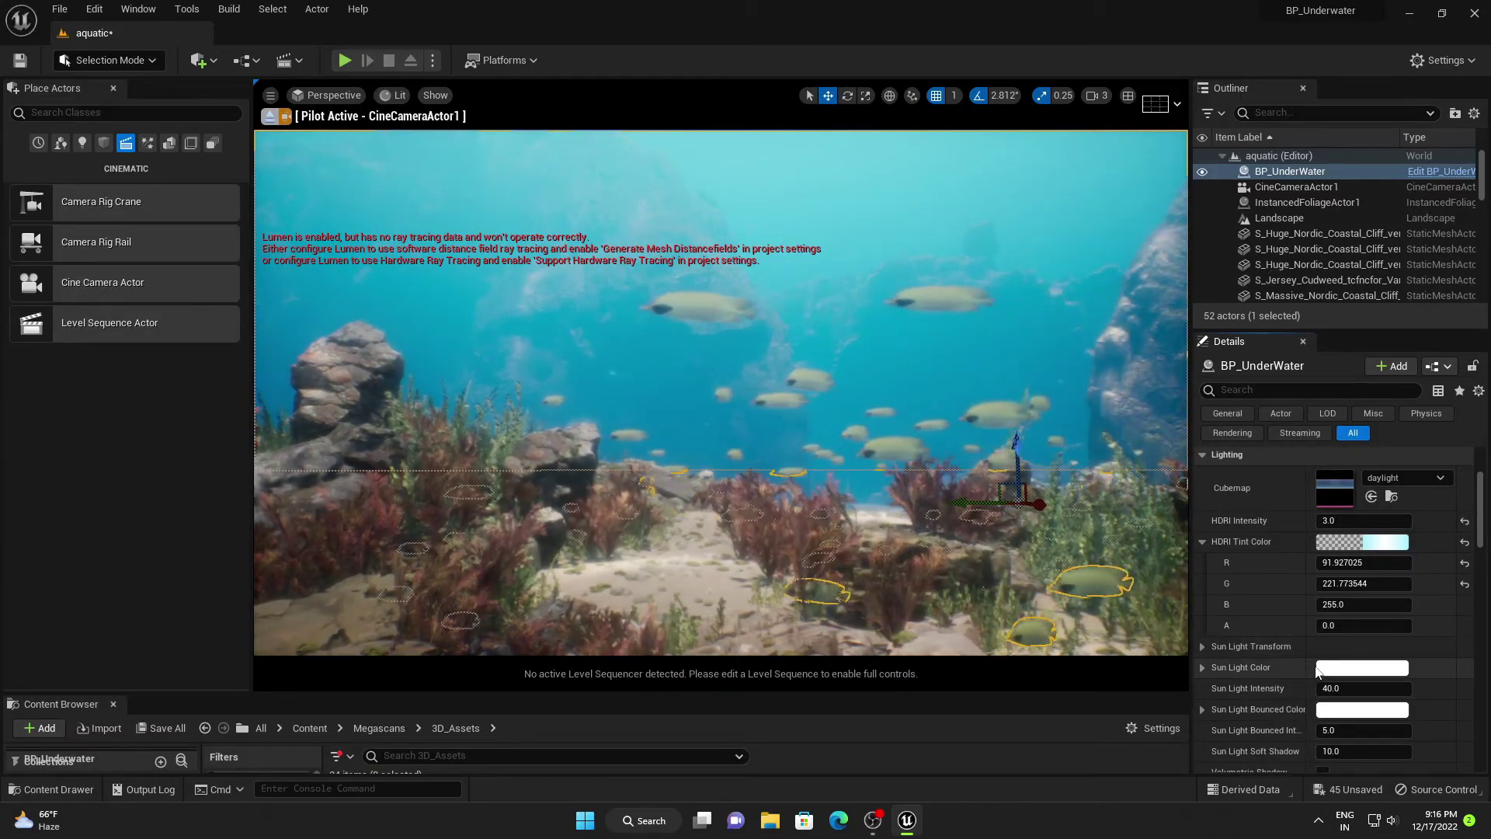
pyautogui.click(1362, 667)
pyautogui.moveTo(1113, 542); pyautogui.dragTo(1163, 566)
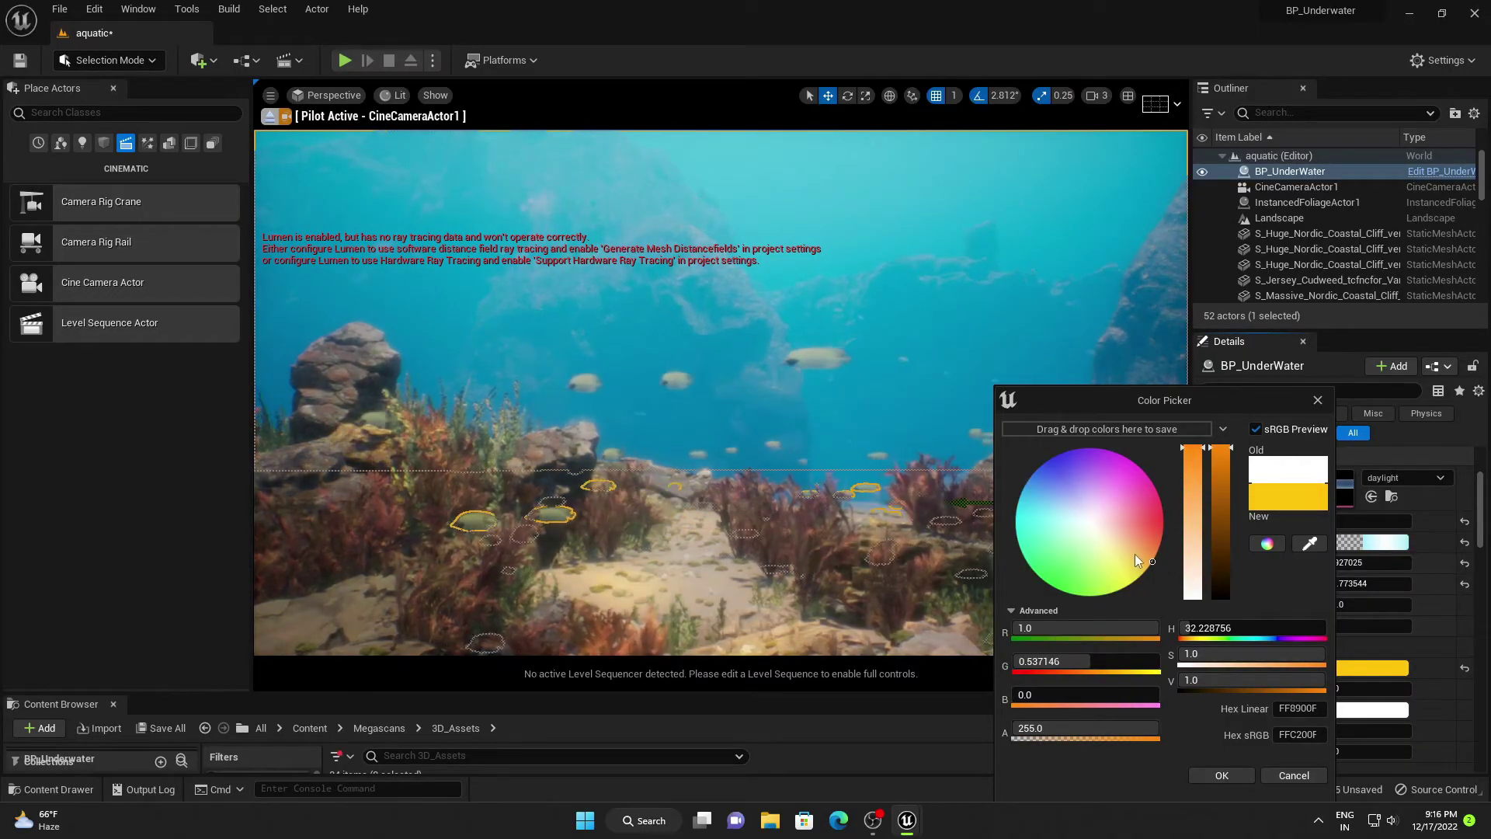
pyautogui.click(1134, 574)
pyautogui.moveTo(1139, 559); pyautogui.dragTo(1106, 531)
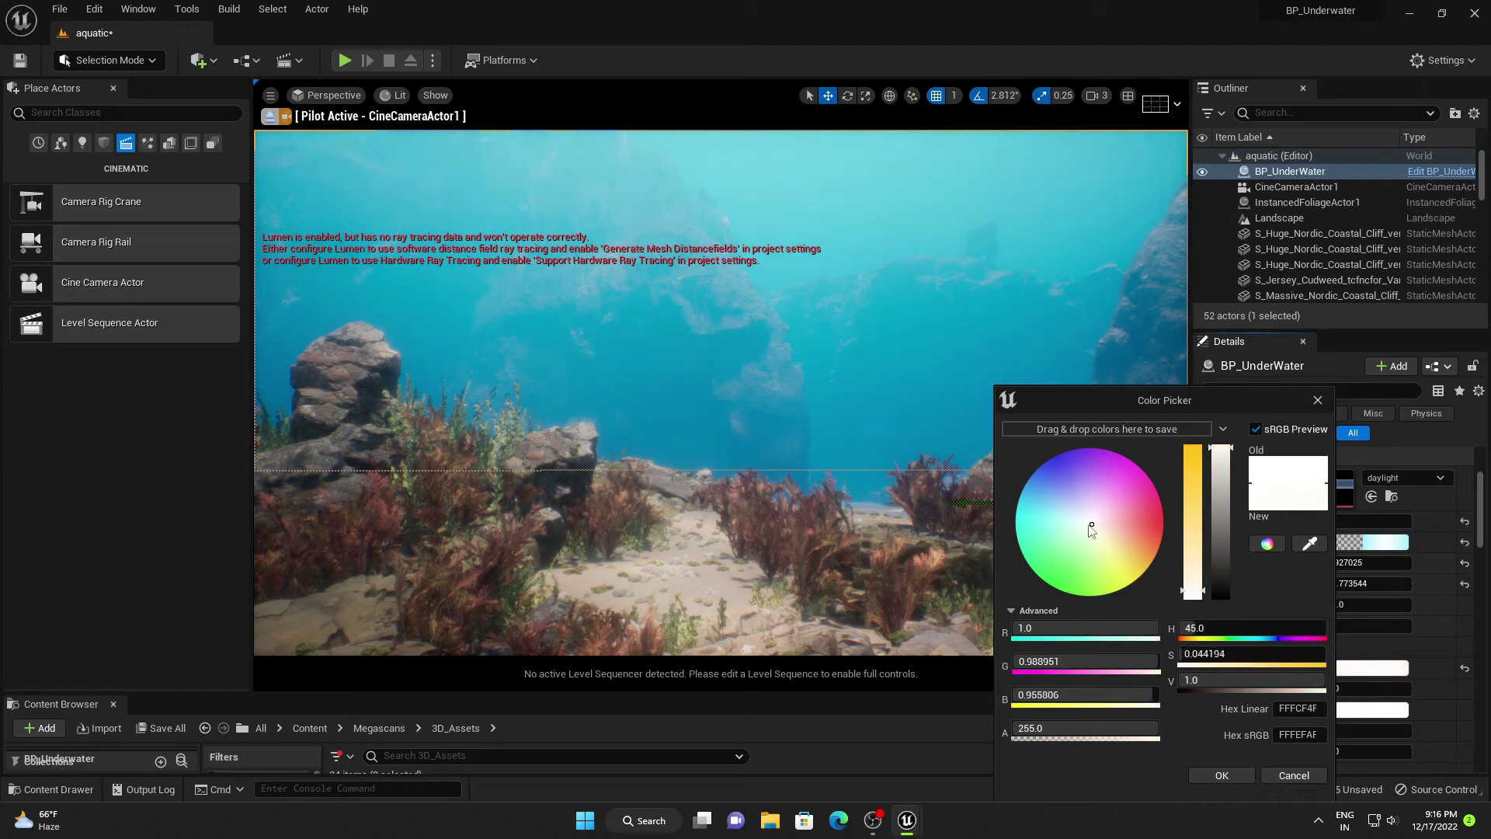
pyautogui.click(1223, 775)
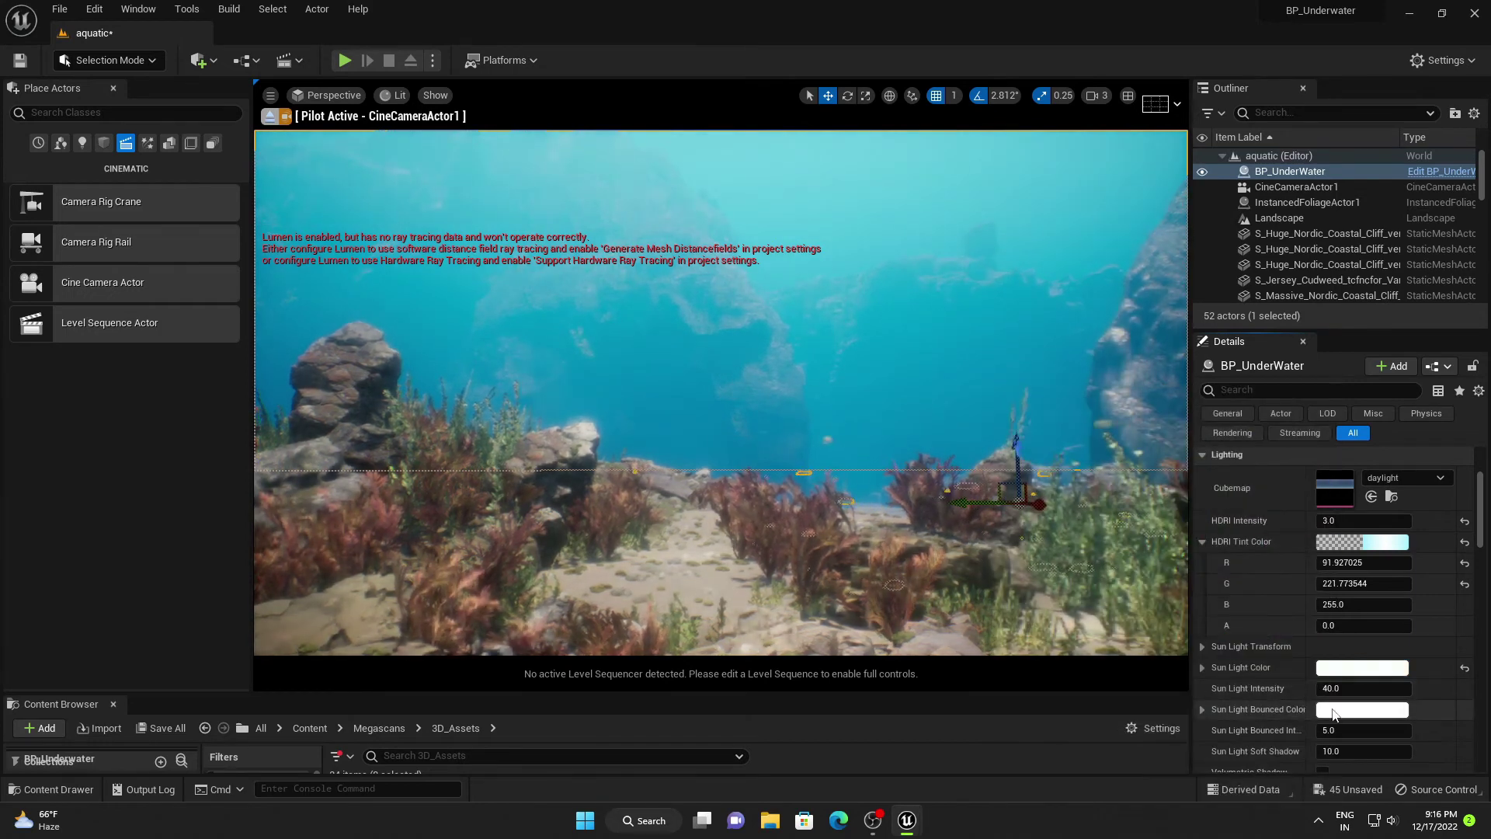
# - Enable Volumetric Shadow on BP_UnderWater and raise its Volumetric Light to about 28
pyautogui.scroll(-2, 1328, 714)
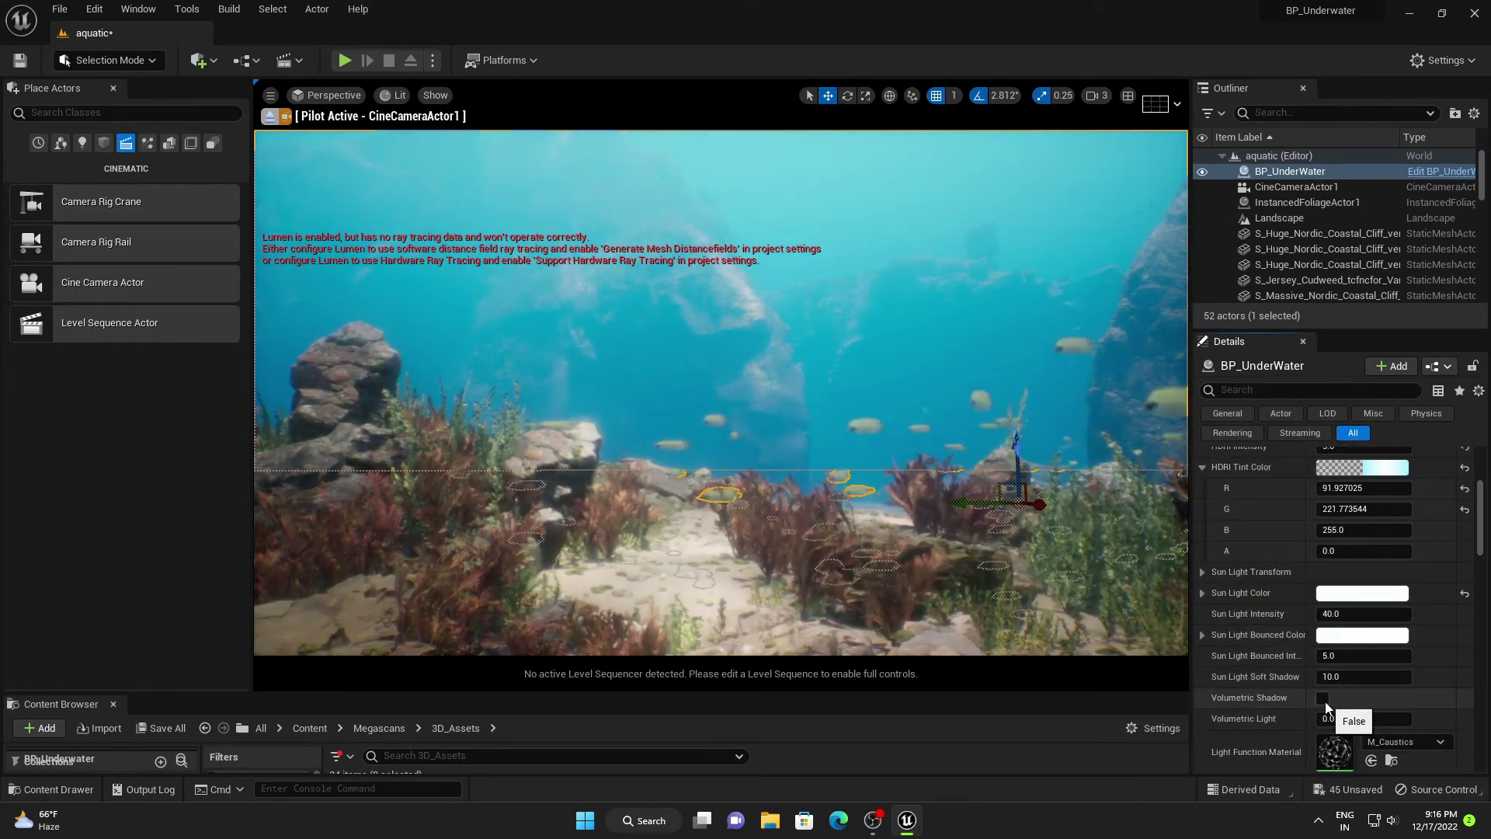
pyautogui.click(1324, 698)
pyautogui.scroll(-1, 1352, 710)
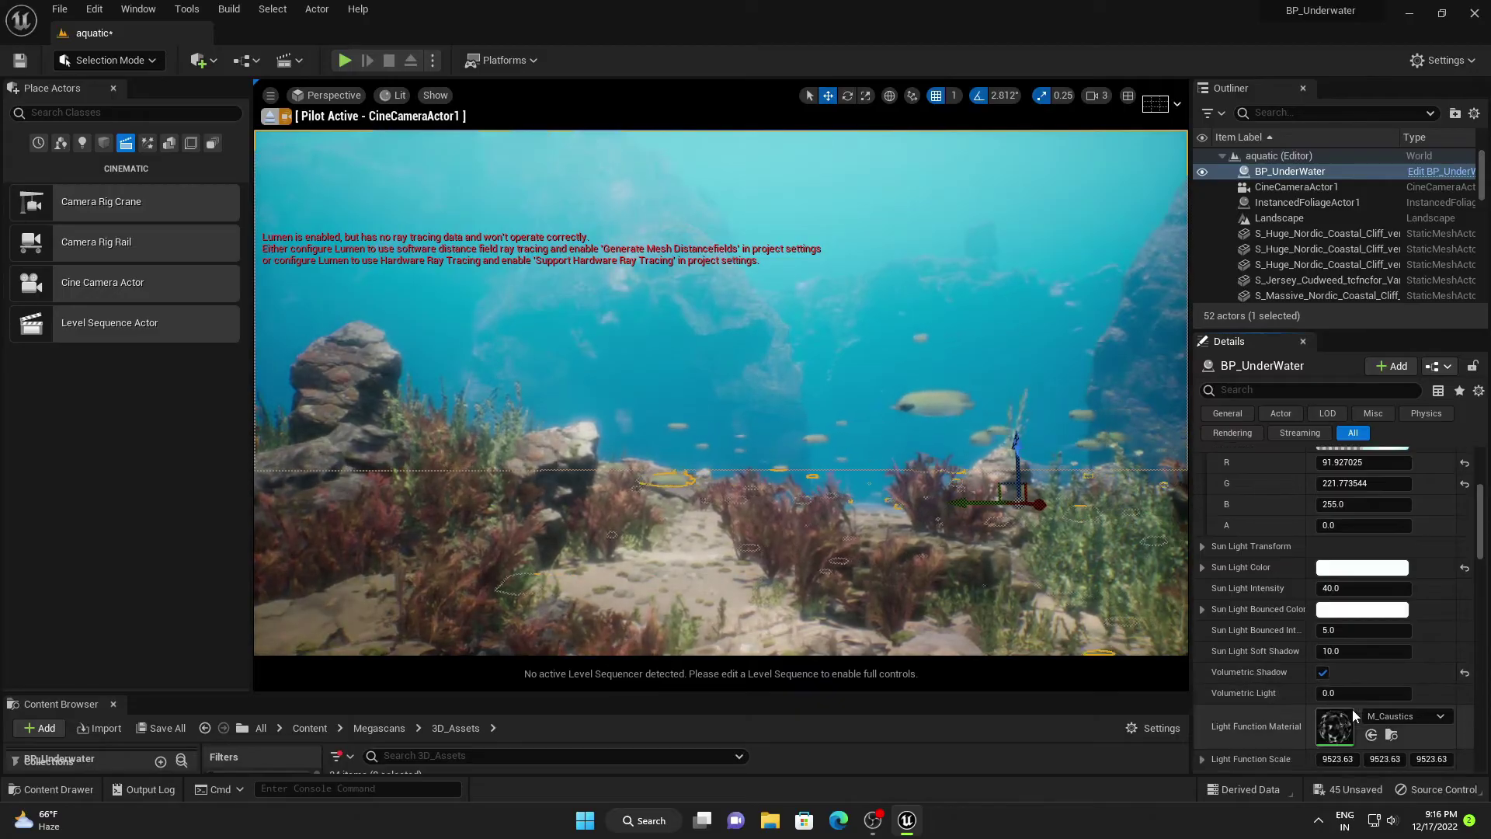
pyautogui.click(1355, 693)
pyautogui.write('0.432')
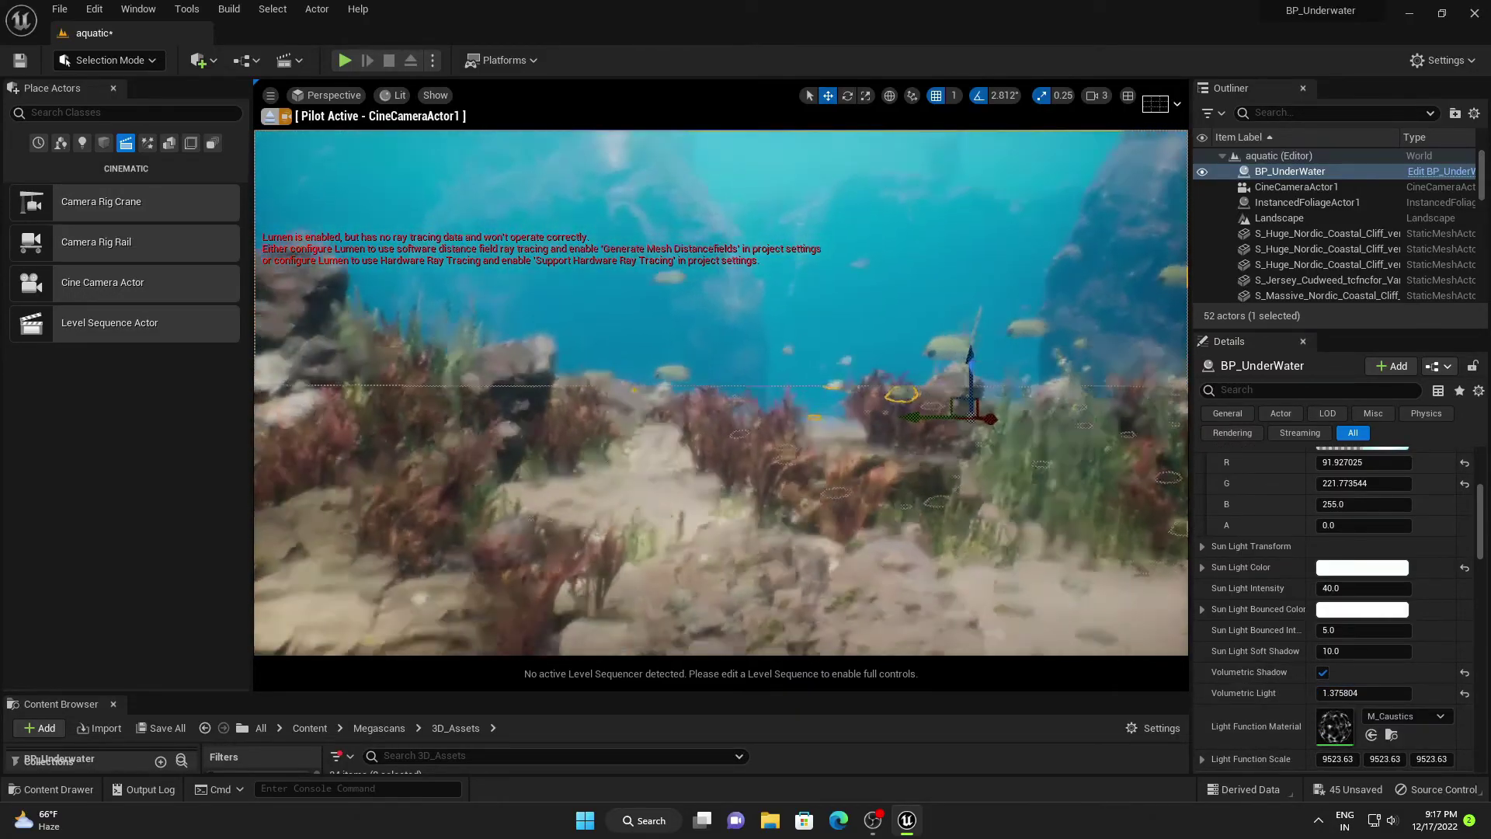
pyautogui.moveTo(1364, 692); pyautogui.dragTo(1436, 693)
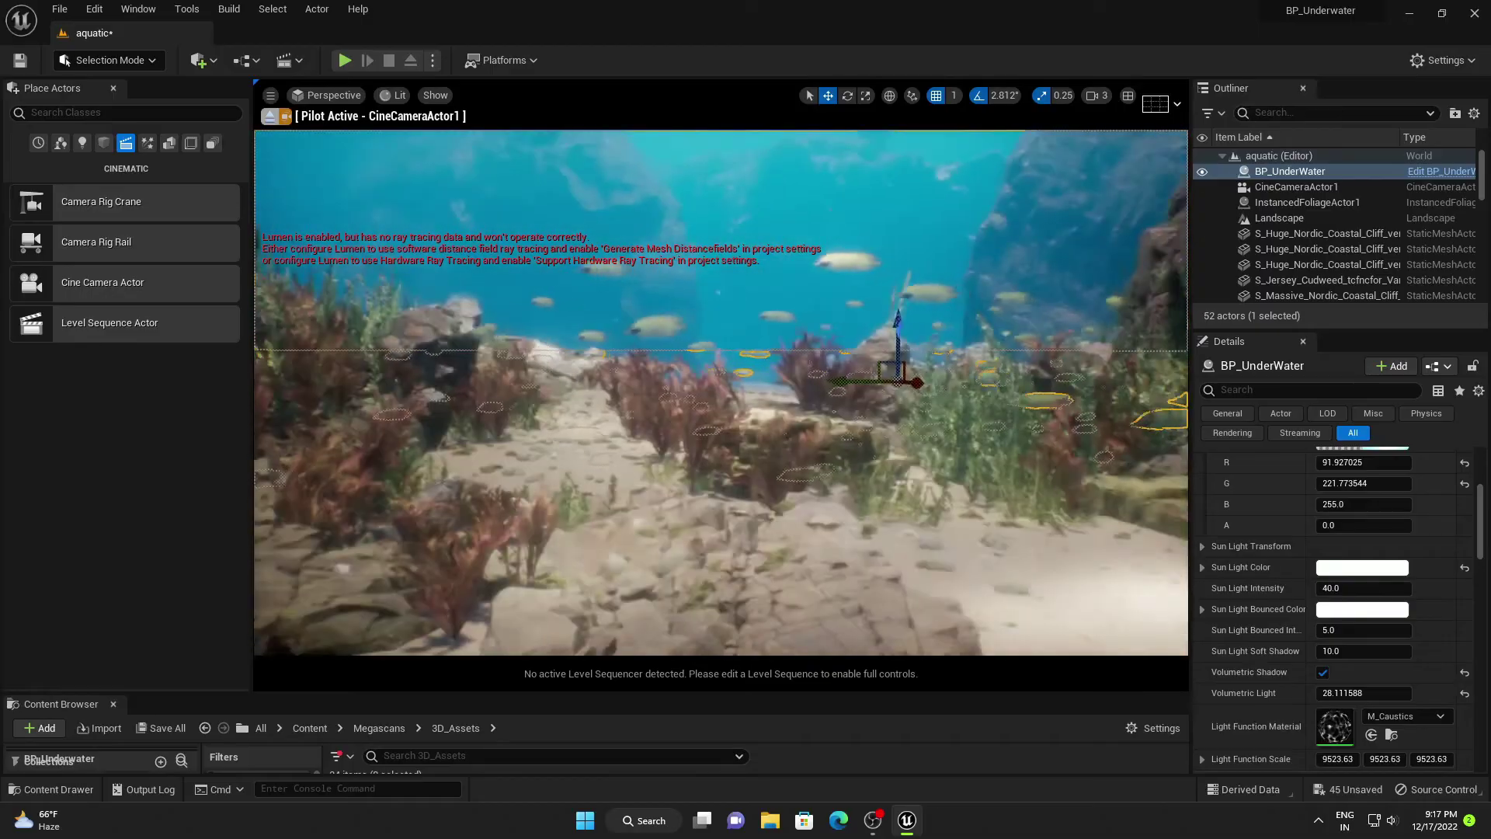
# - Try a much shorter Fog Distance of about 551 on BP_UnderWater and reset it to its default
pyautogui.scroll(-4, 1292, 697)
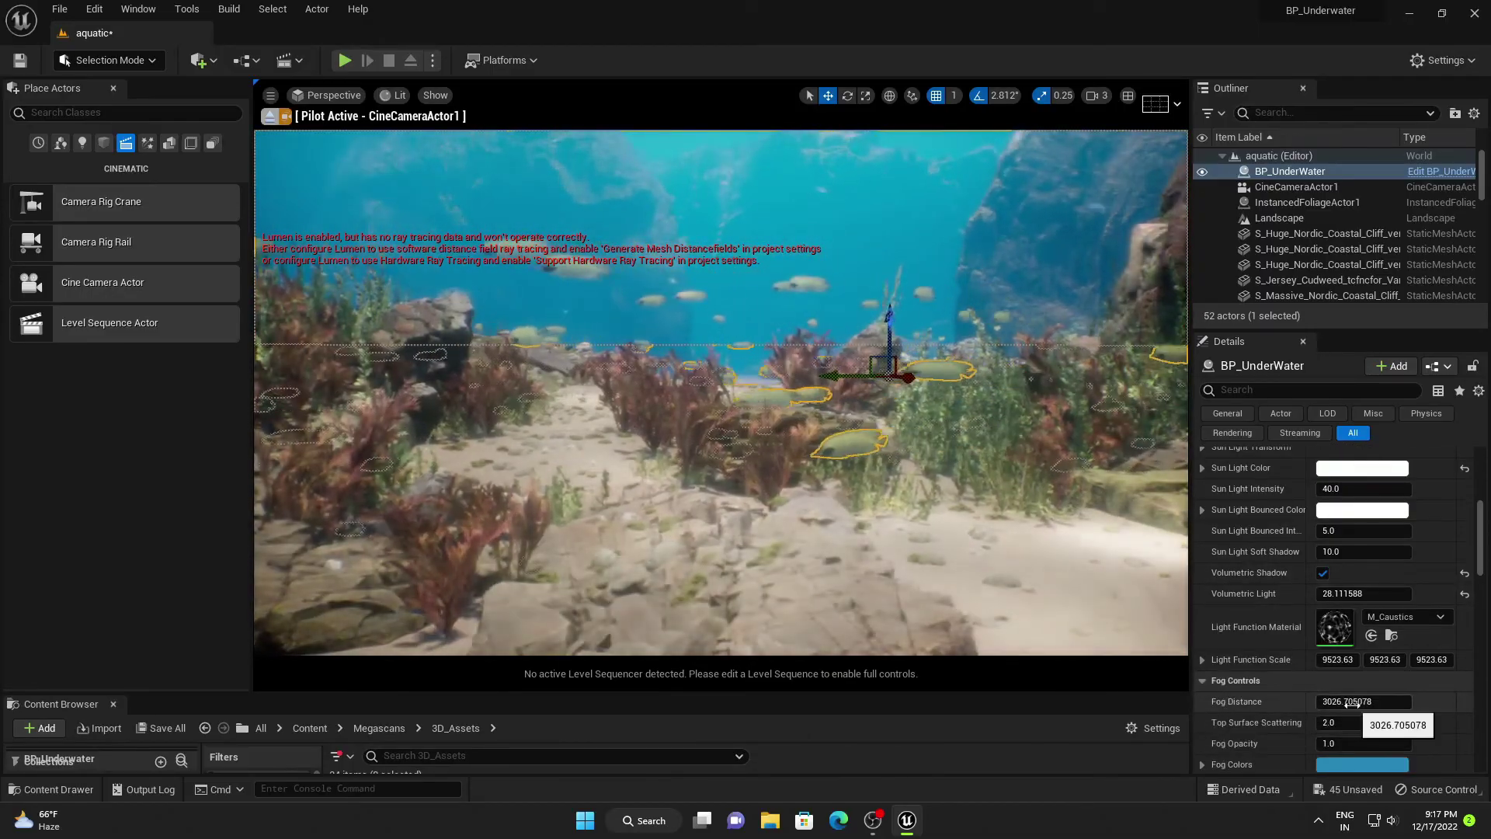
pyautogui.moveTo(1320, 702)
pyautogui.mouseDown()
pyautogui.moveTo(1398, 702)
pyautogui.moveTo(1335, 702)
pyautogui.mouseUp()
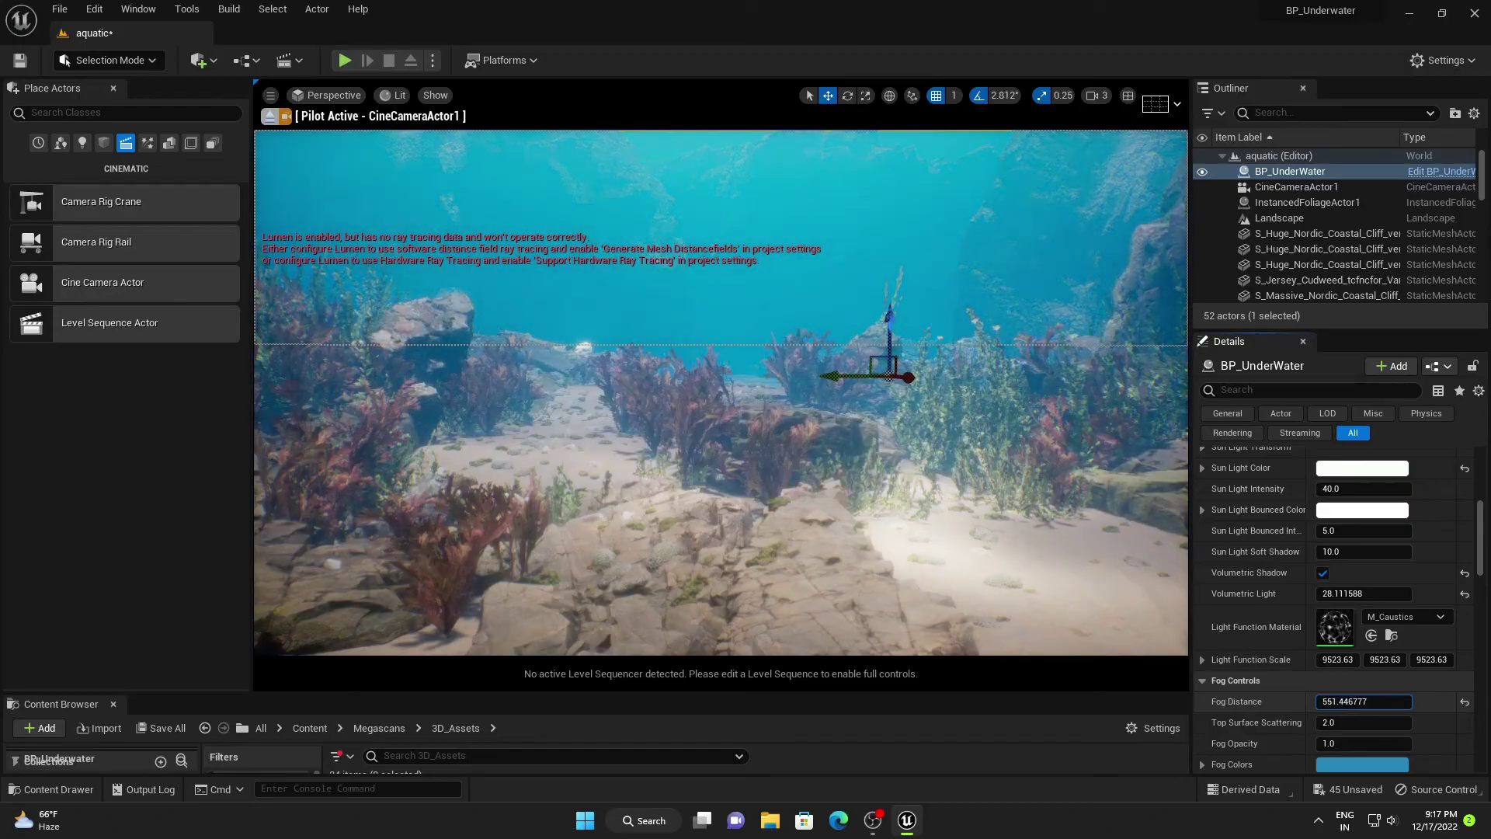
pyautogui.moveTo(1335, 702); pyautogui.dragTo(1403, 699)
pyautogui.click(1464, 703)
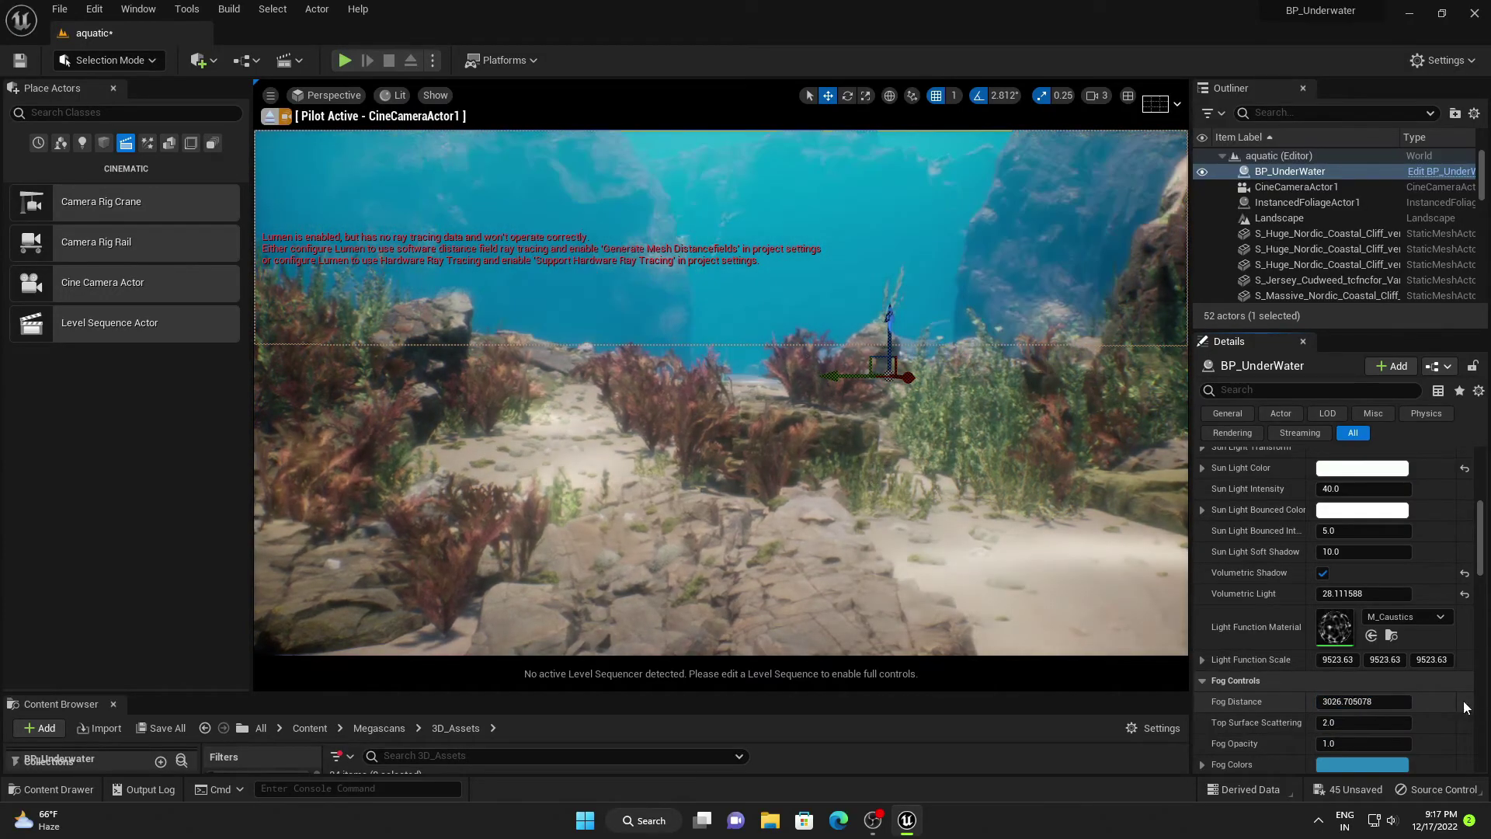
# - Enable God Rays on BP_UnderWater with God Rays Distribution 0.1 and God Rays Scale 0.01
pyautogui.scroll(-2, 1297, 733)
pyautogui.scroll(-2, 1305, 699)
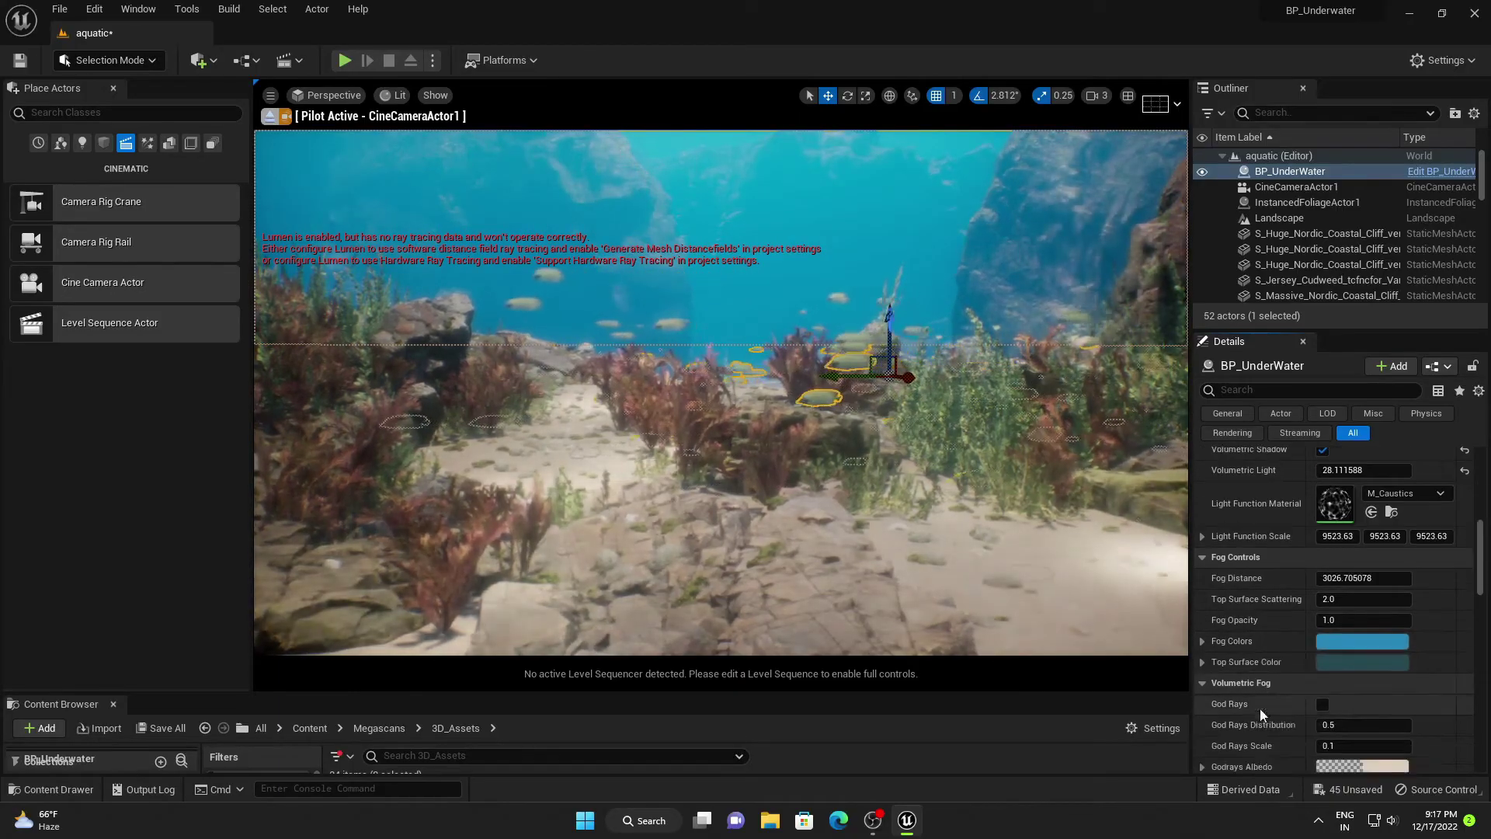
pyautogui.click(1322, 681)
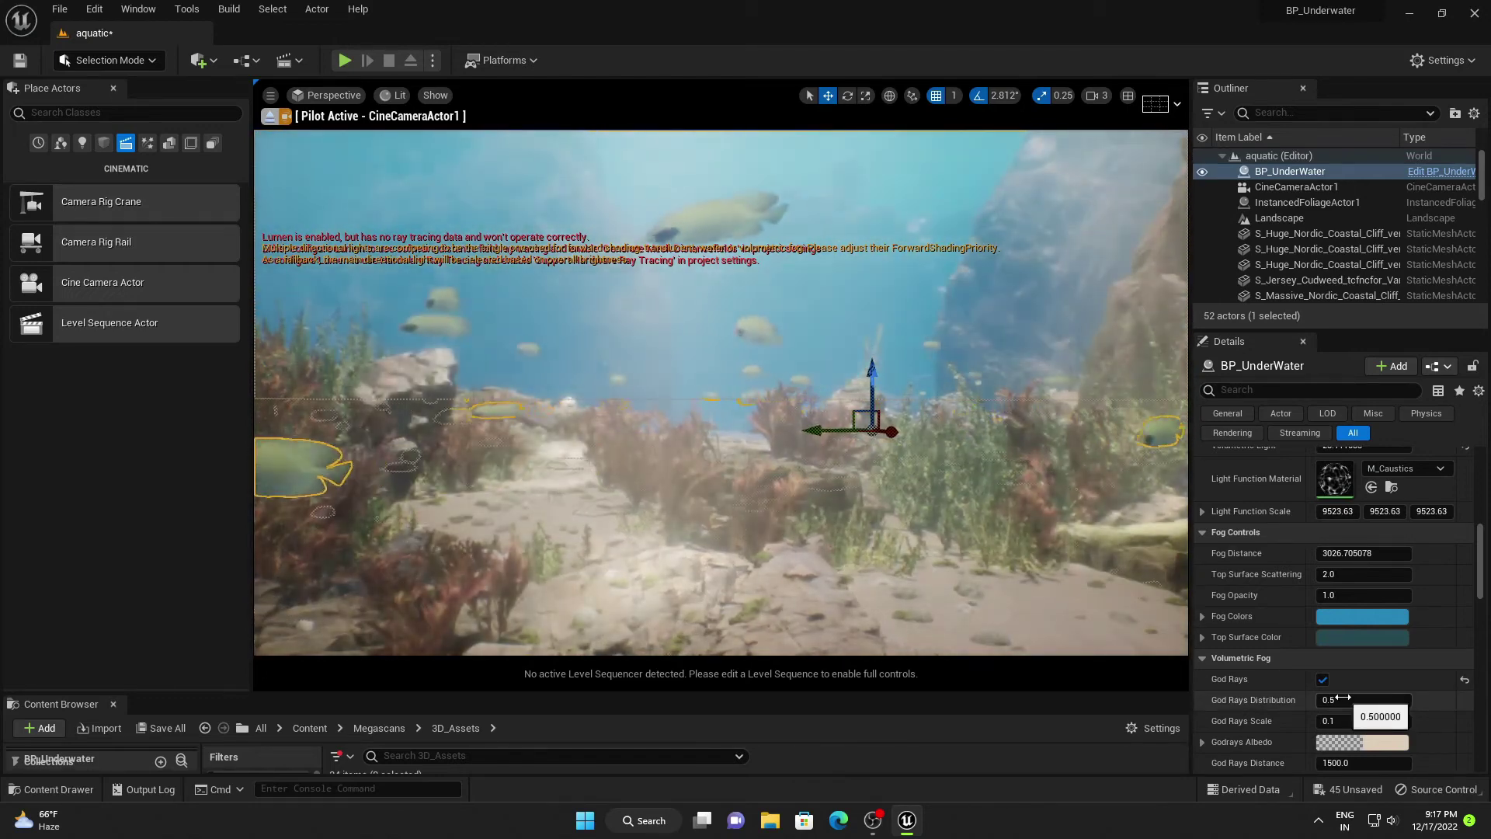
pyautogui.write('0.1')
pyautogui.press('Return')
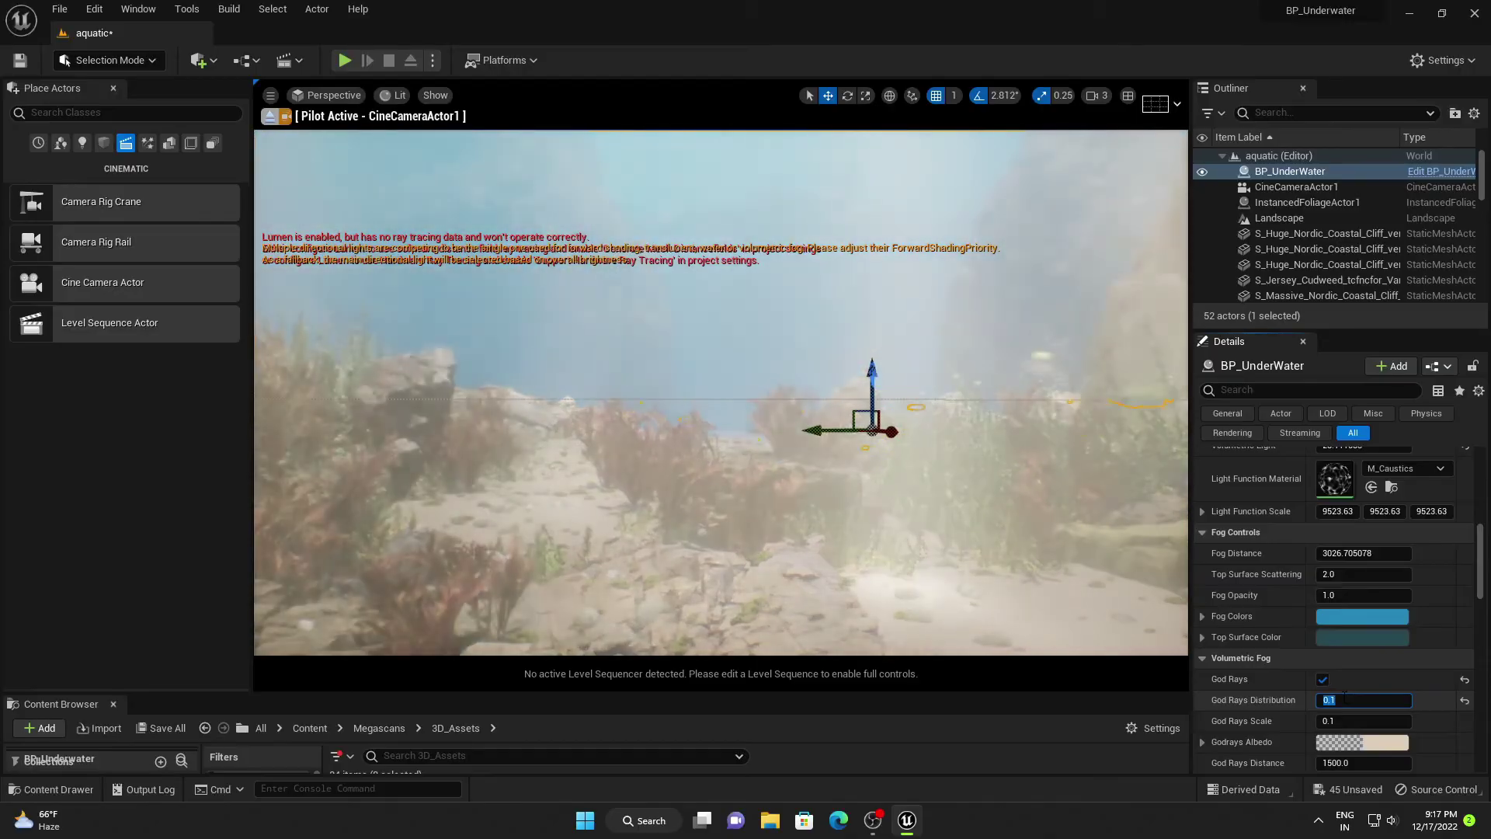
pyautogui.click(1344, 720)
pyautogui.write('0.01')
pyautogui.press('Return')
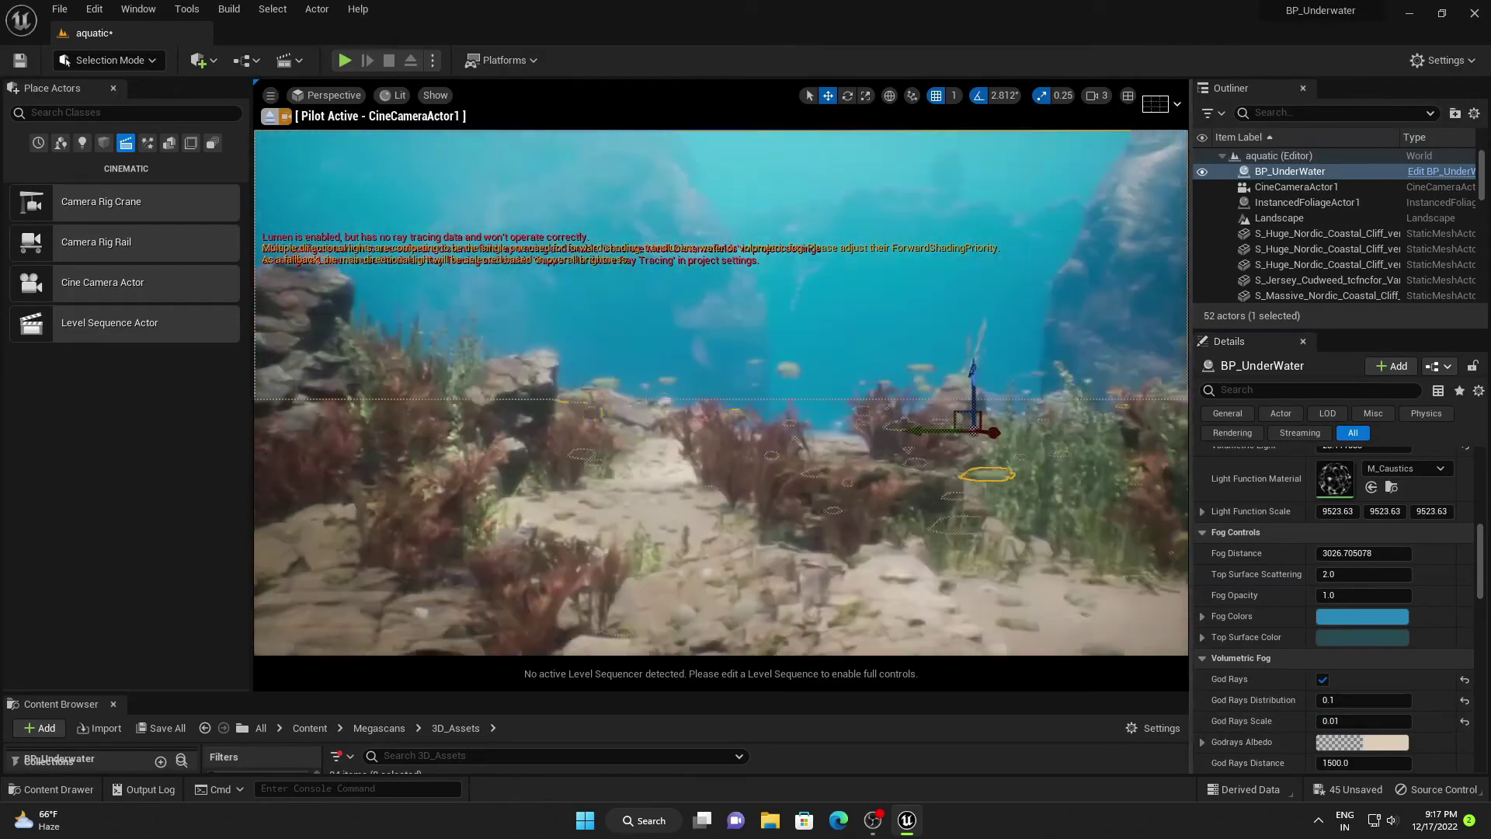
# - Increase BP_UnderWater's God Rays Distance to about 4343 and save the level
pyautogui.scroll(-1, 1314, 673)
pyautogui.scroll(-1, 1315, 673)
pyautogui.moveTo(1359, 713)
pyautogui.mouseDown()
pyautogui.moveTo(1343, 713)
pyautogui.moveTo(1366, 713)
pyautogui.mouseUp()
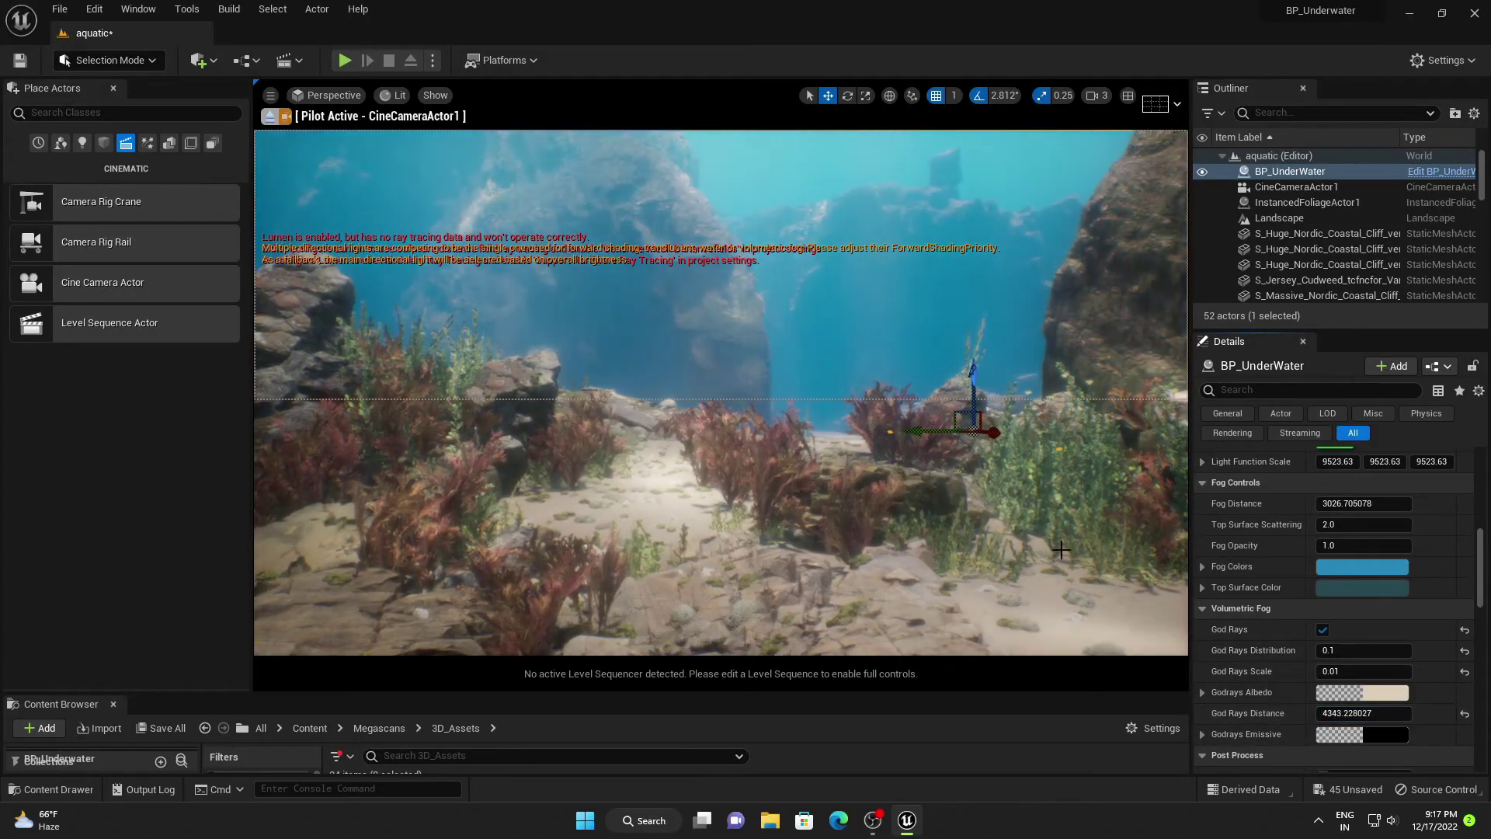
pyautogui.hotkey('ctrl', 's')
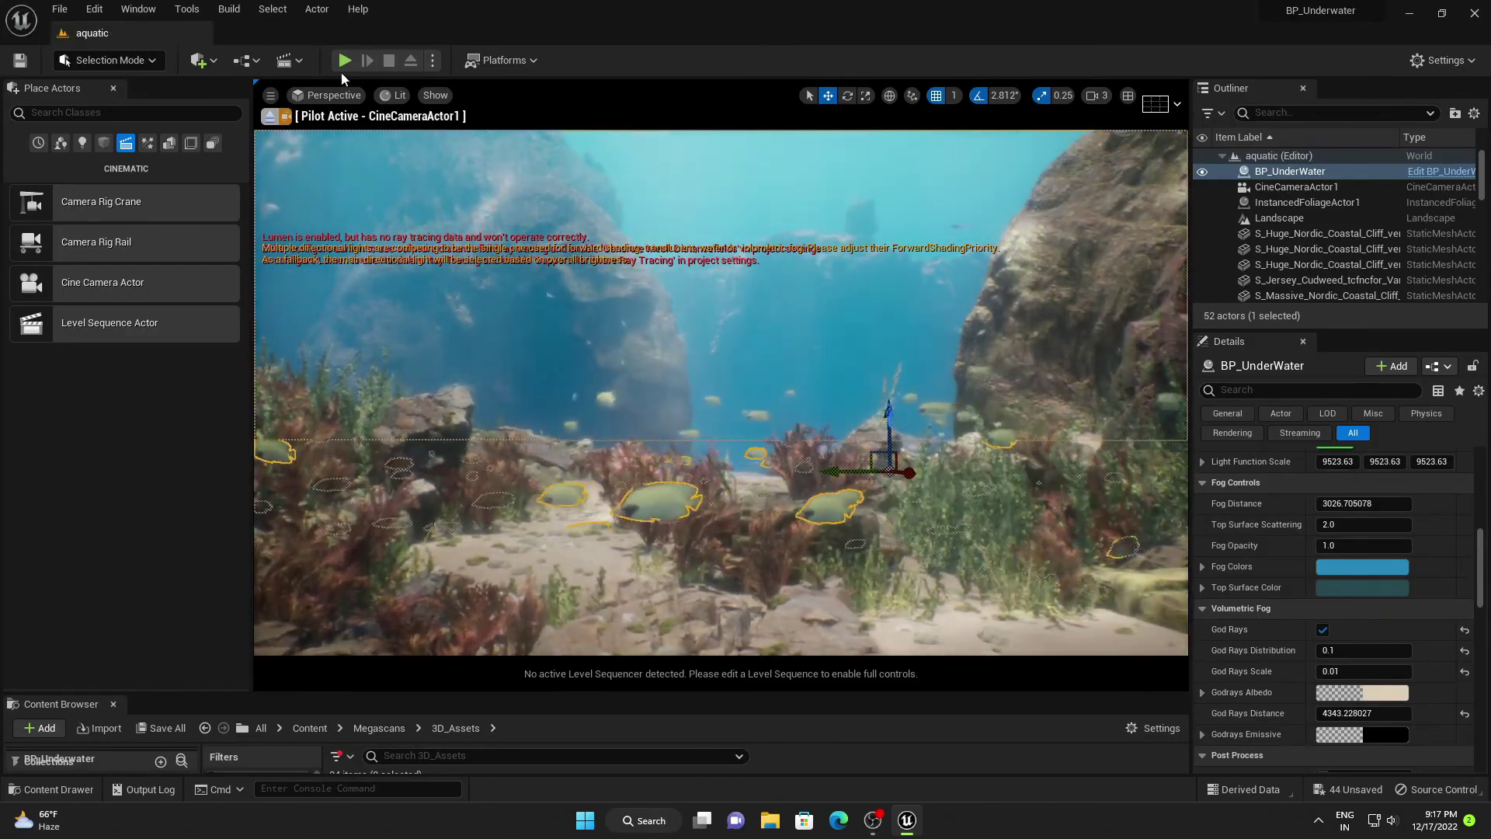
# - Create a level sequence named NewLevelSequence in the Content folder and add CineCameraActor1 to its tracks
pyautogui.click(300, 60)
pyautogui.click(319, 102)
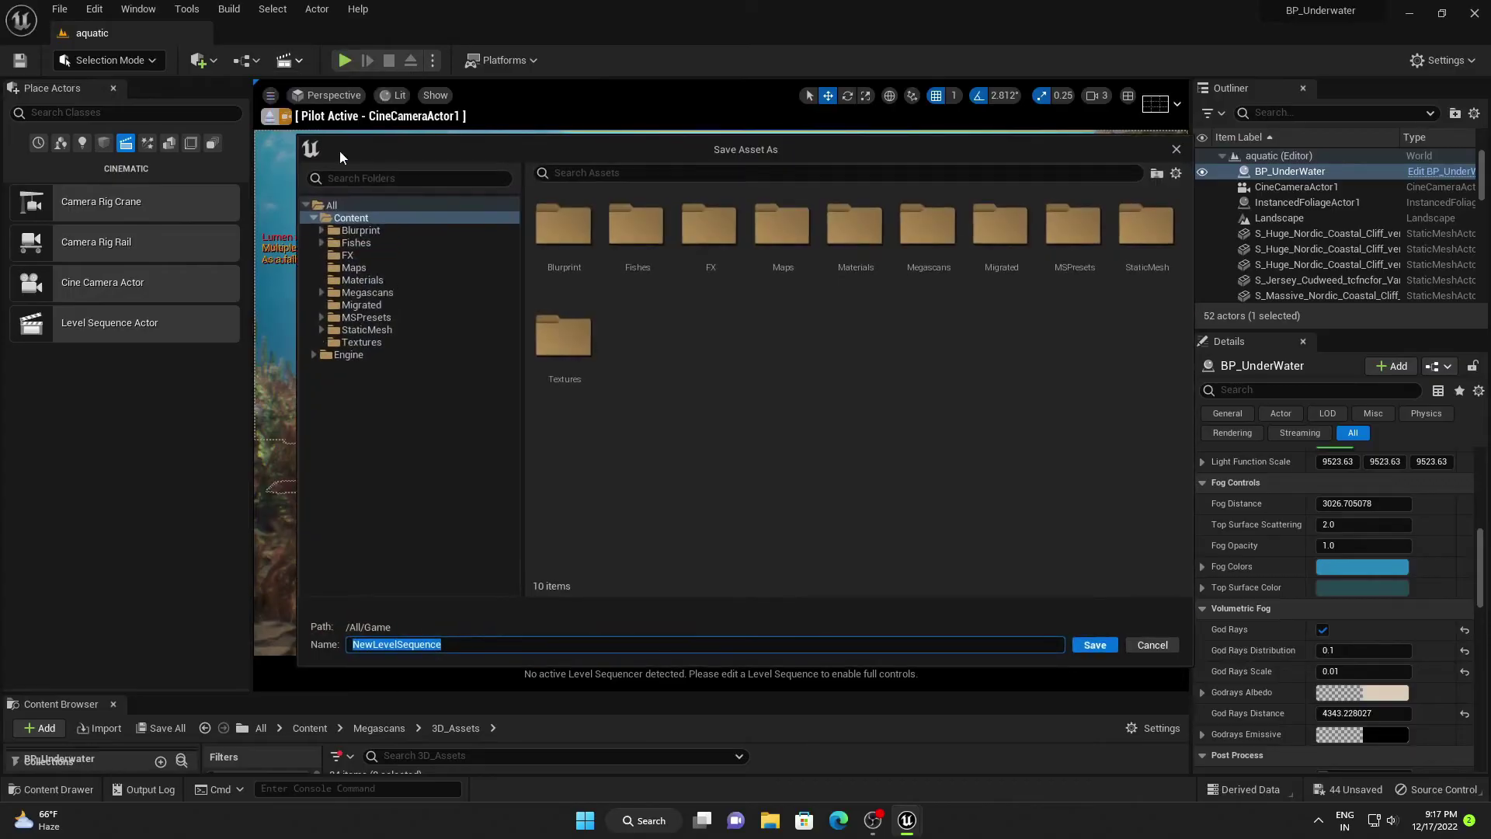
pyautogui.click(1093, 646)
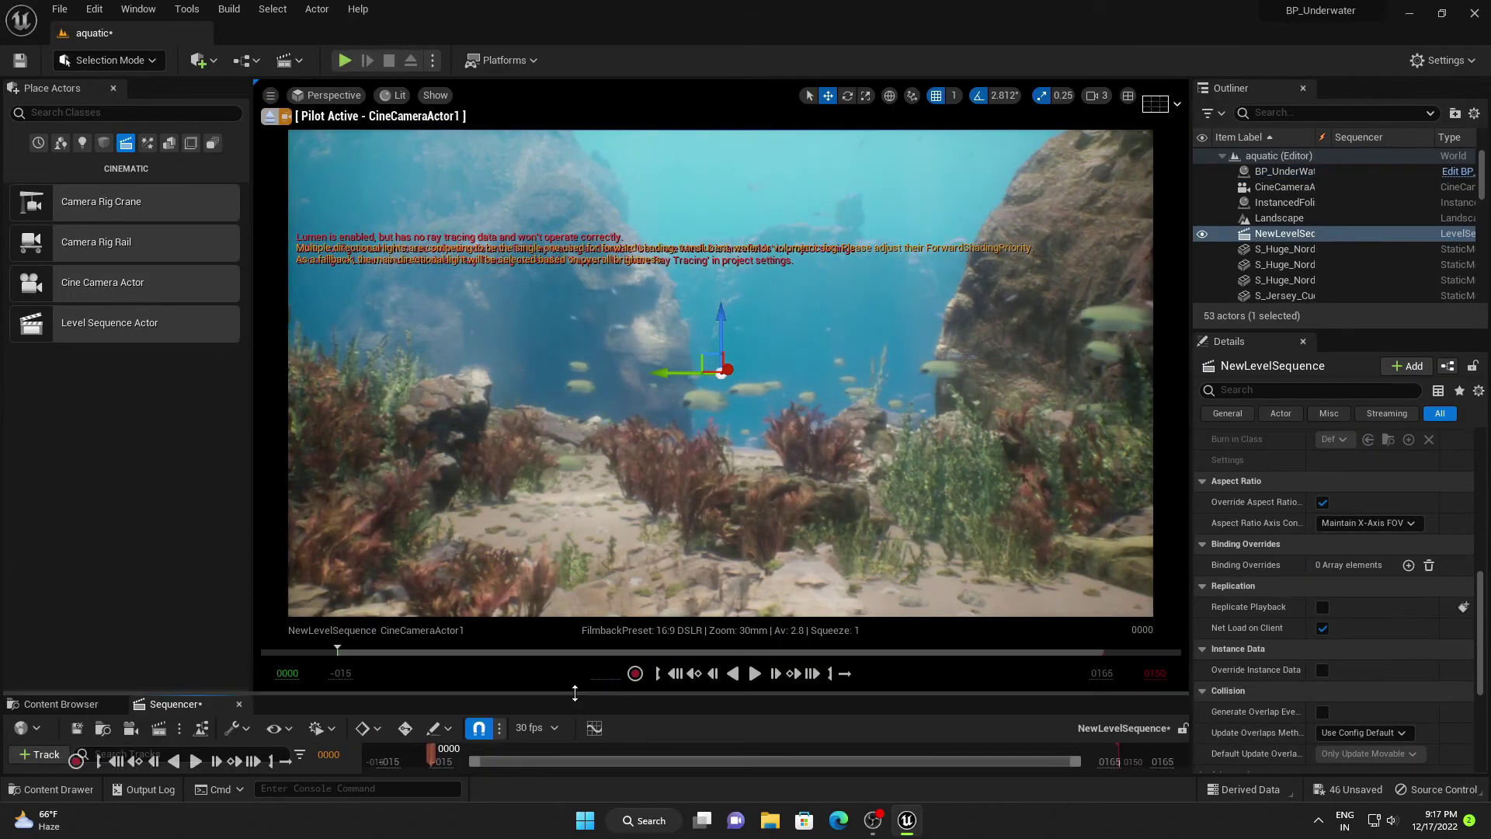
pyautogui.moveTo(568, 666); pyautogui.dragTo(568, 597)
pyautogui.click(1281, 186)
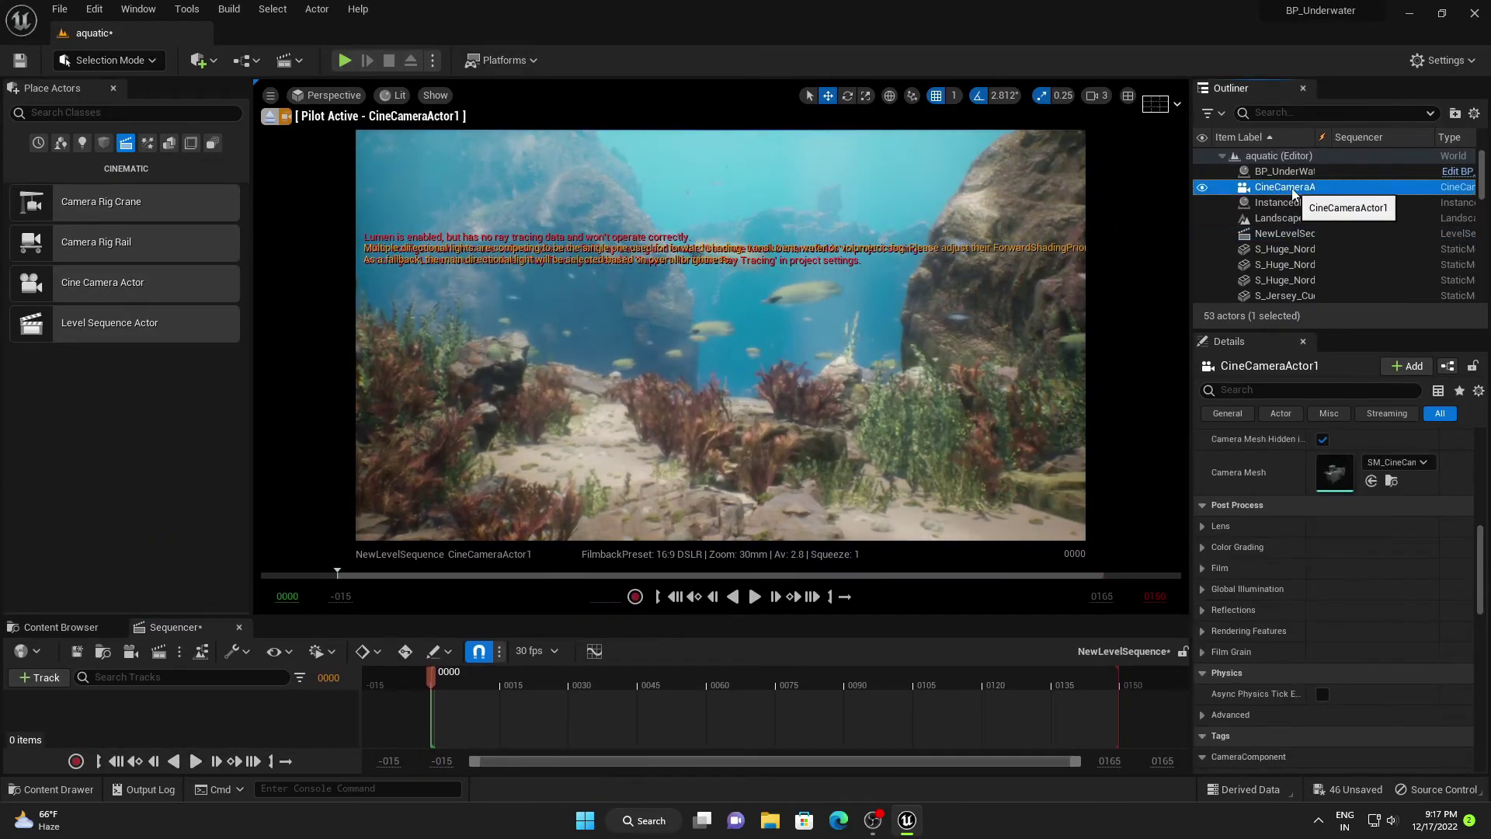
pyautogui.moveTo(557, 719); pyautogui.dragTo(557, 719)
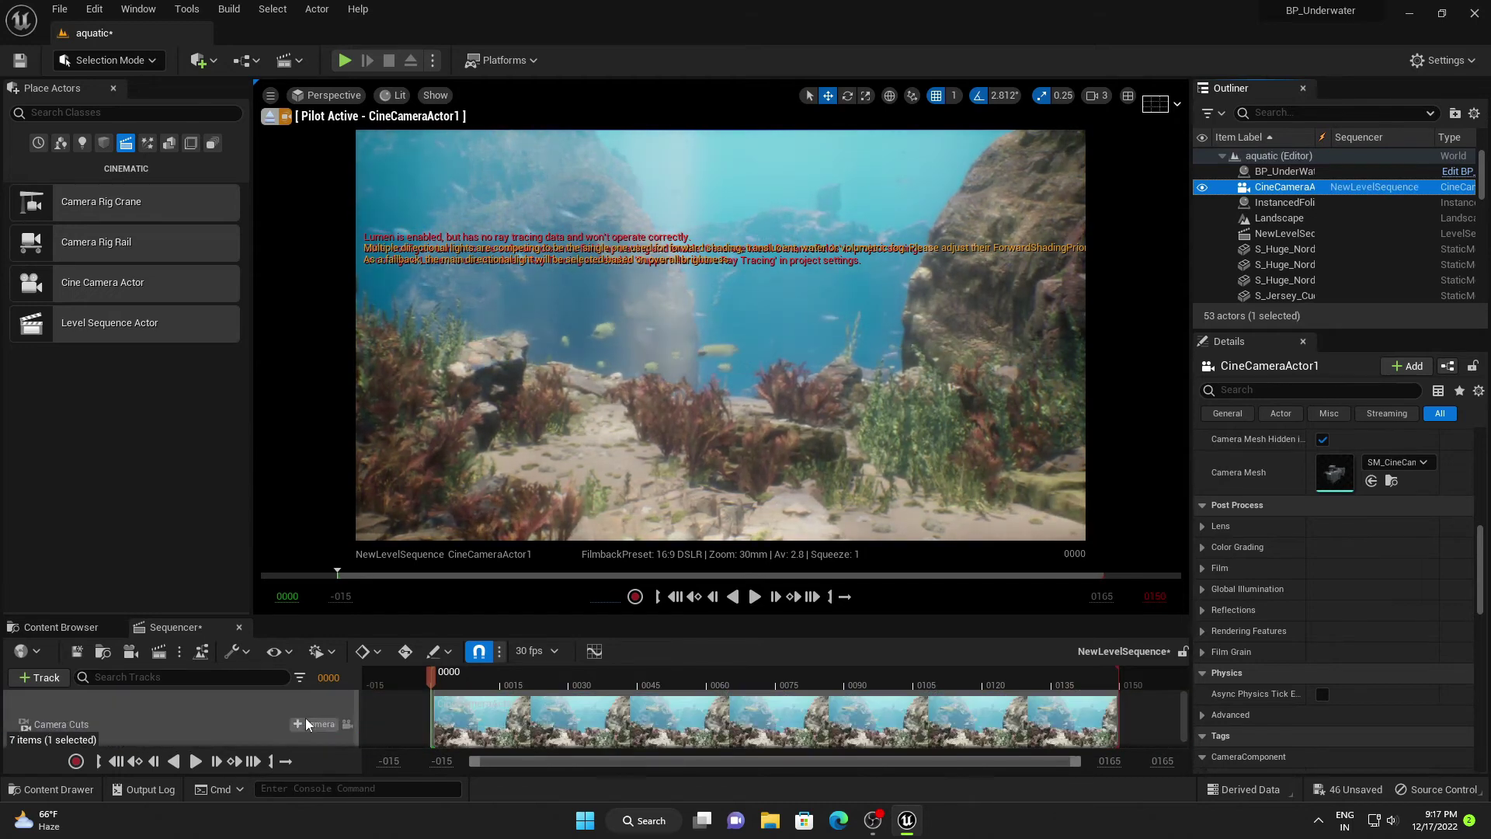
# - Extend the Camera Cuts section beyond both the start and the end of the playback range
pyautogui.click(497, 714)
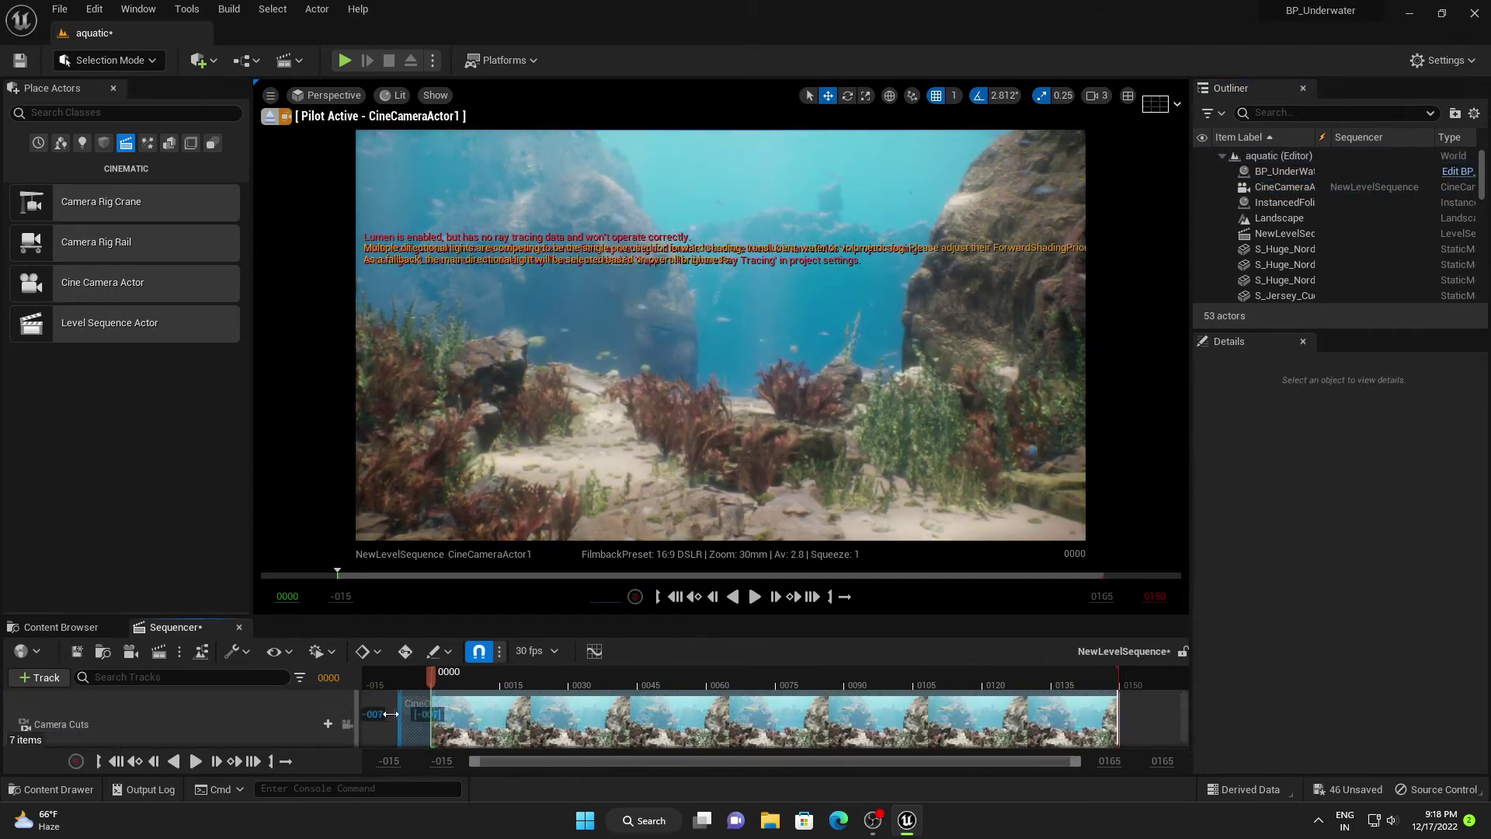
pyautogui.moveTo(430, 712); pyautogui.dragTo(380, 713)
pyautogui.moveTo(1124, 707); pyautogui.dragTo(1181, 708)
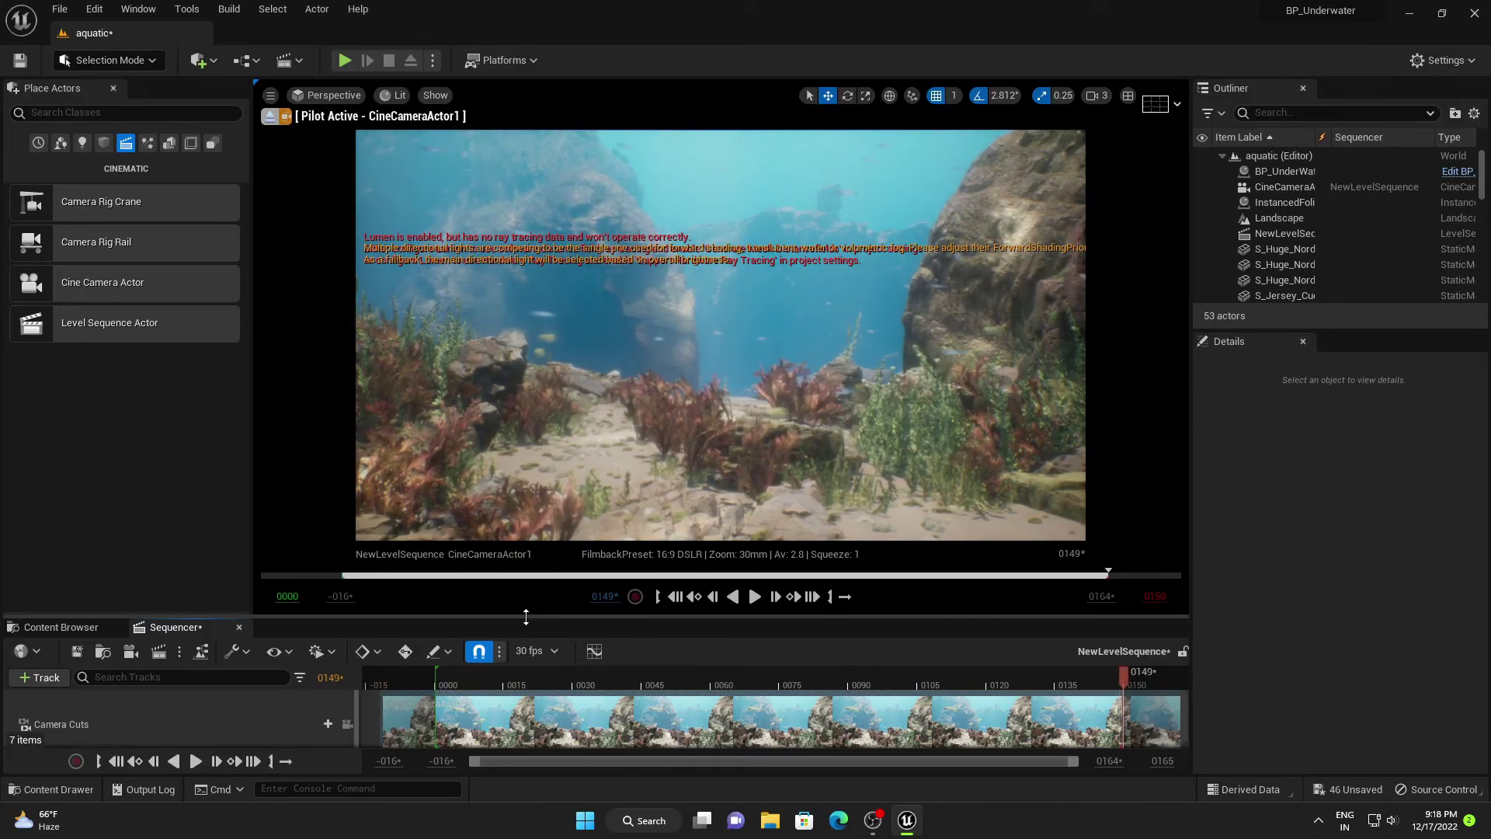
# - Key CineCameraActor1's Transform at frame 0 near the foreground corals and at frame 149 farther along the path between the rocks
pyautogui.moveTo(526, 617); pyautogui.dragTo(525, 483)
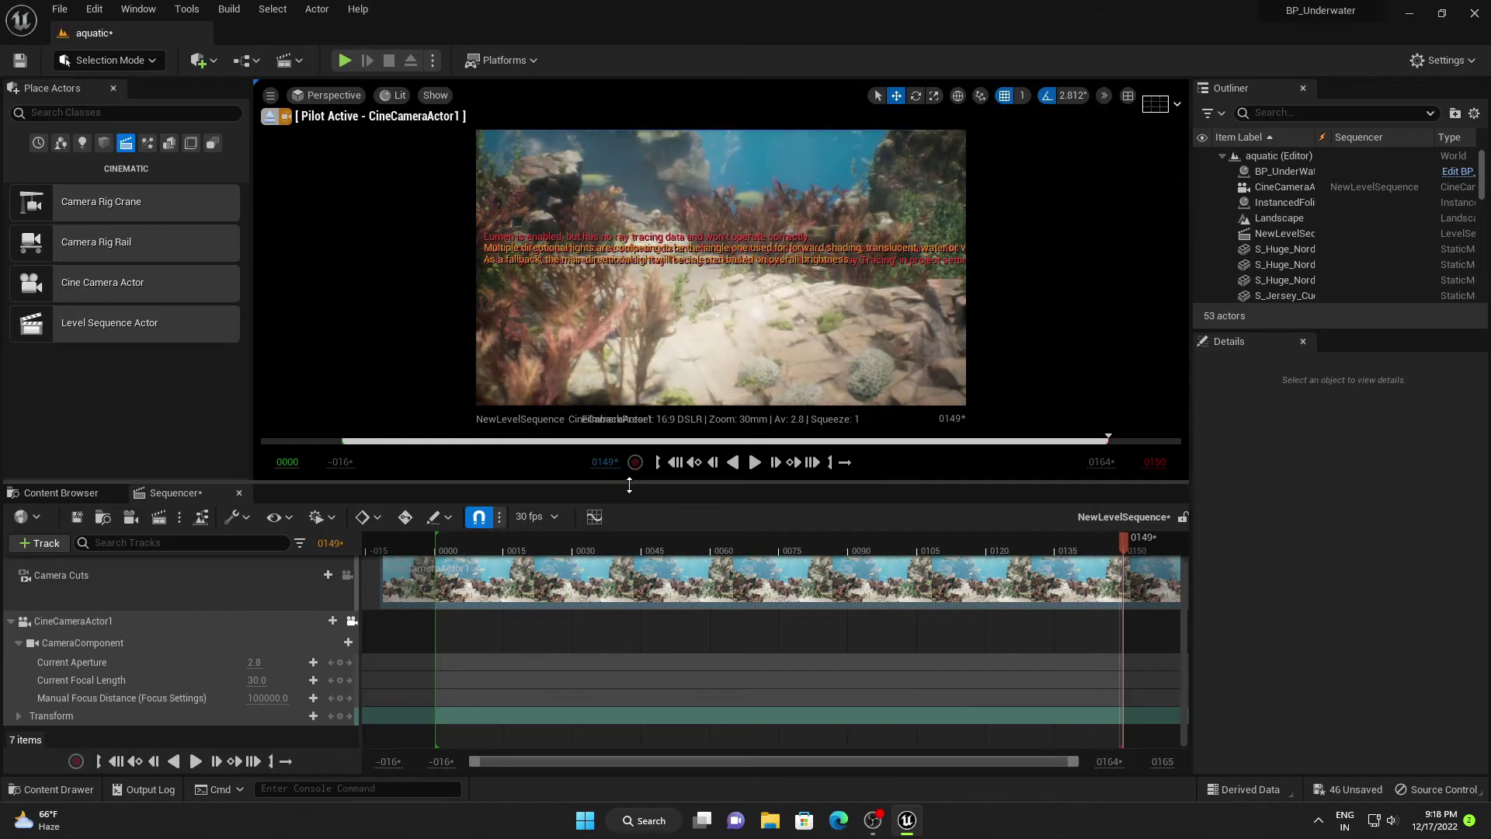
pyautogui.moveTo(629, 478); pyautogui.dragTo(629, 500)
pyautogui.scroll(-1, 85, 660)
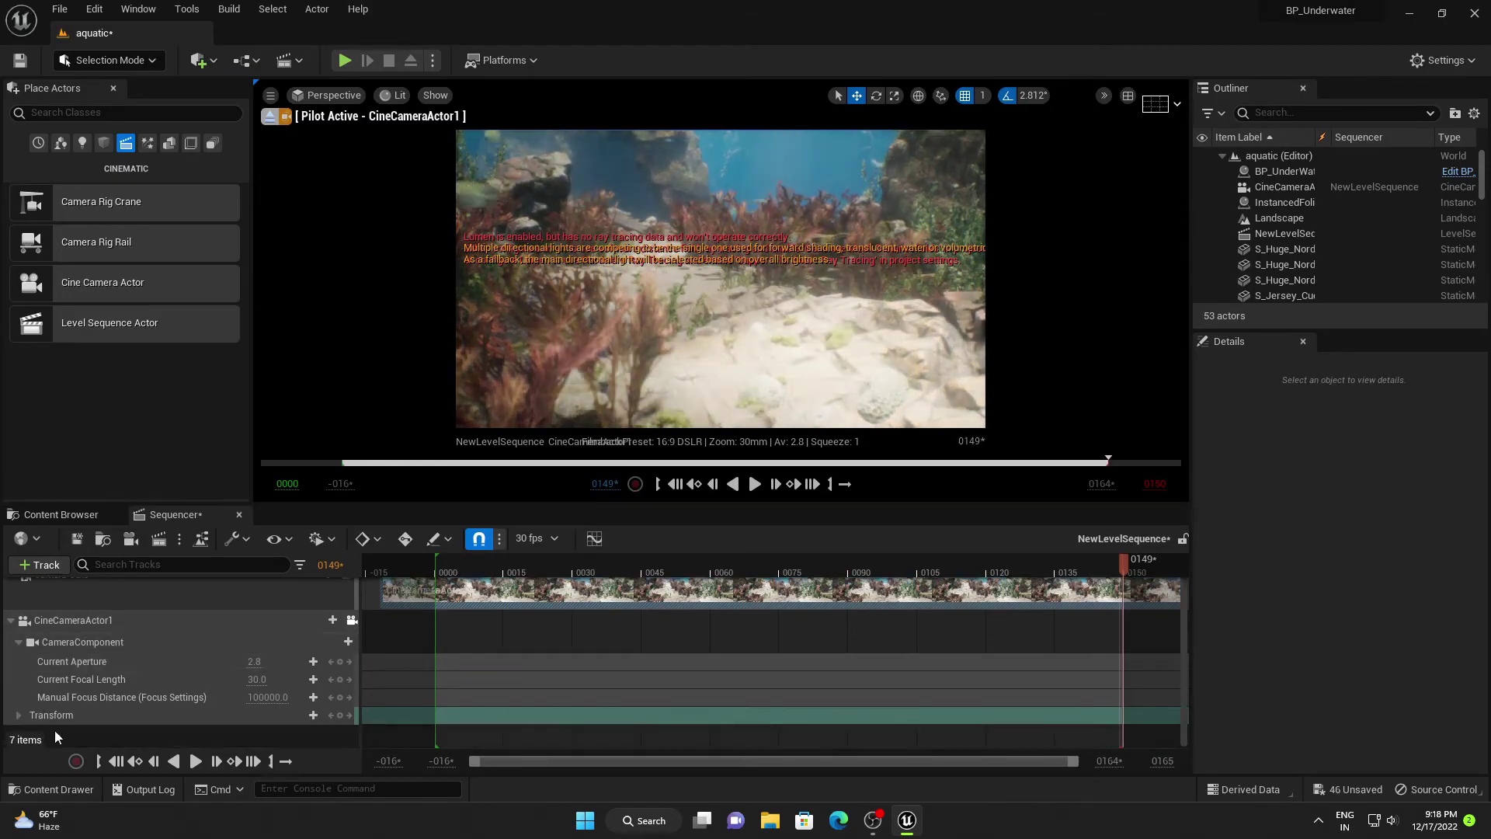
pyautogui.click(54, 716)
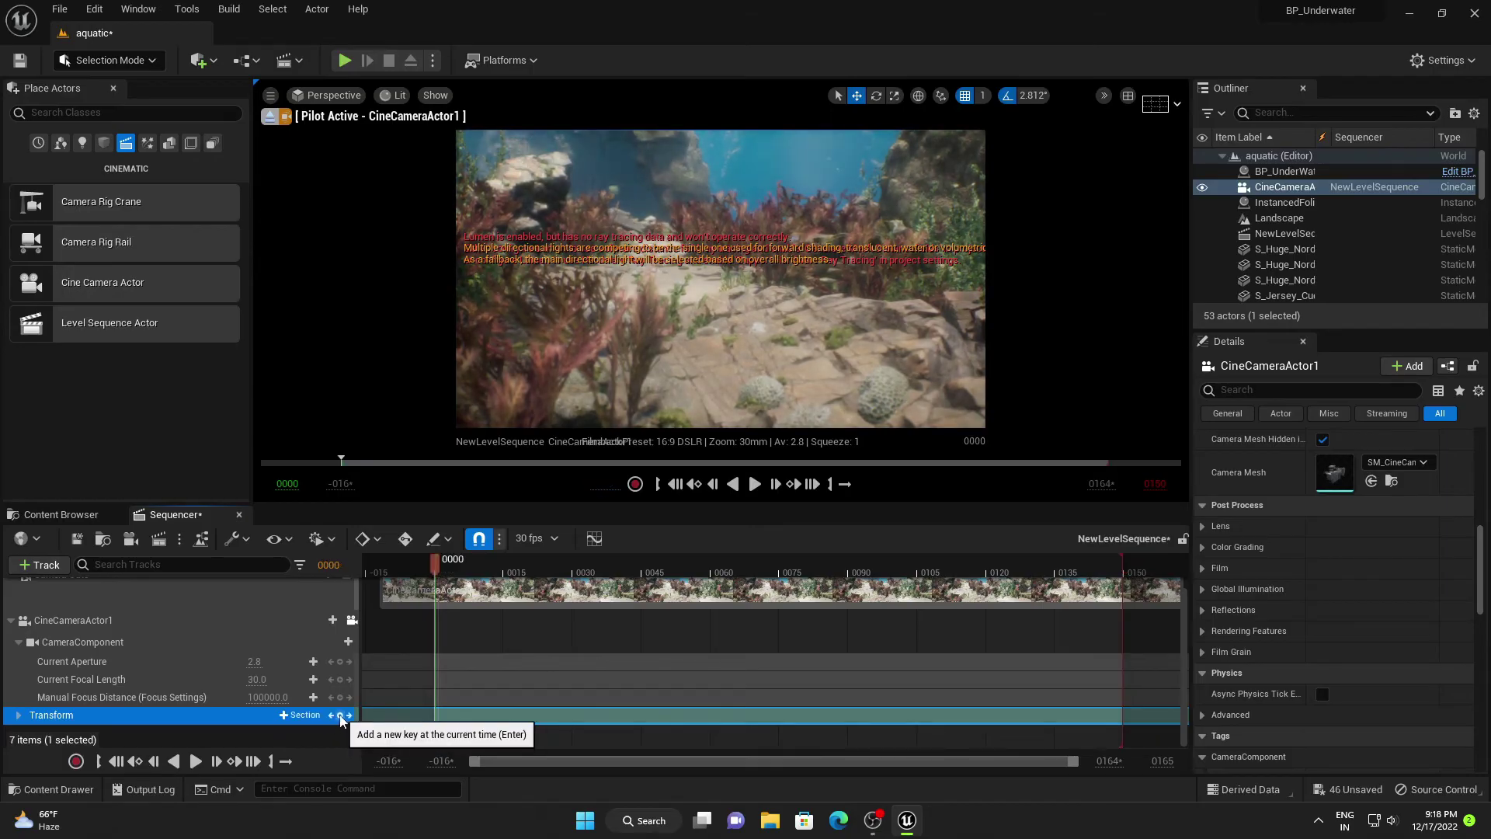
pyautogui.click(253, 761)
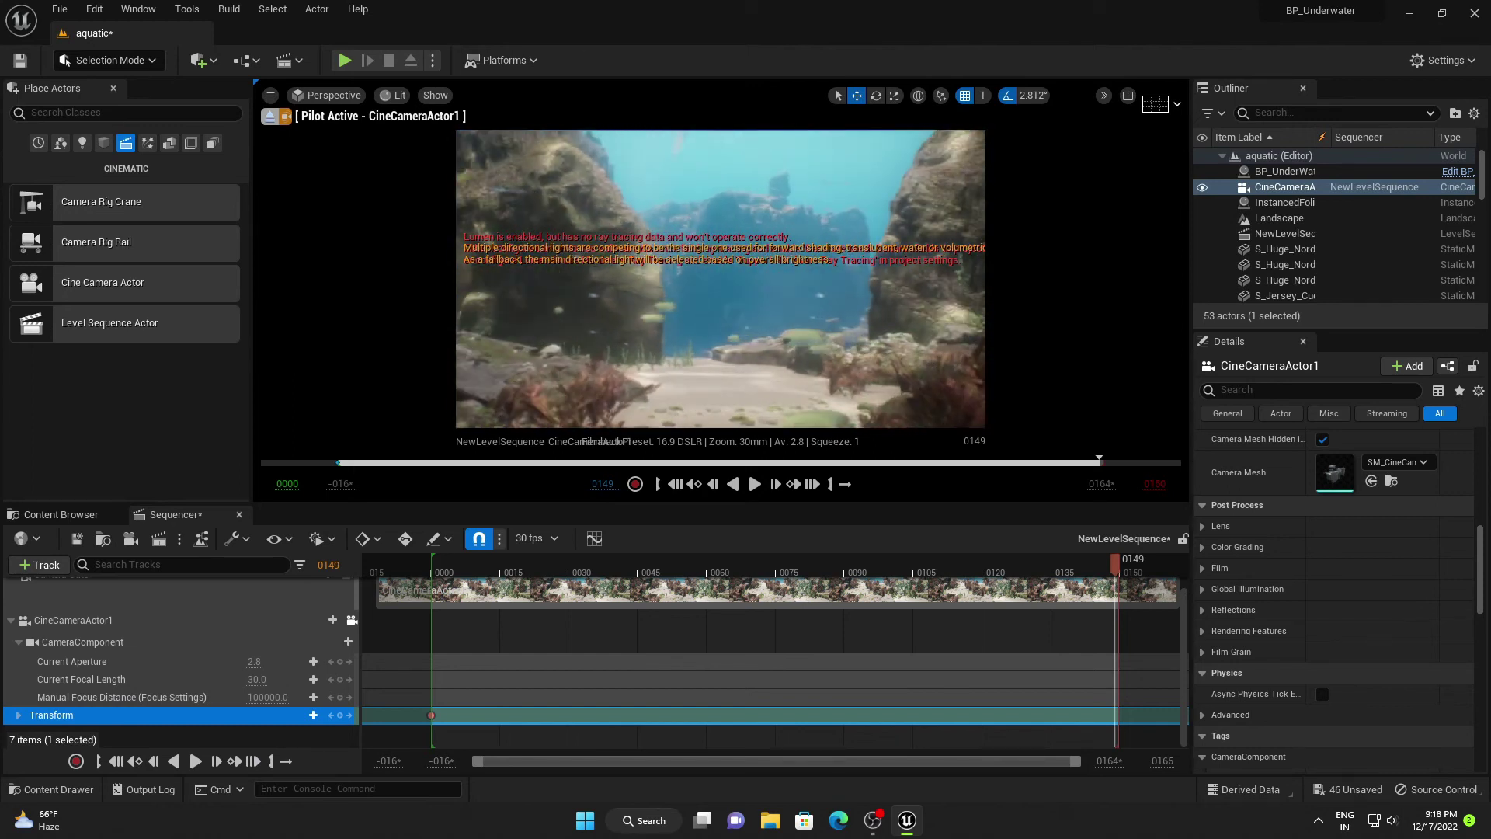
pyautogui.click(348, 715)
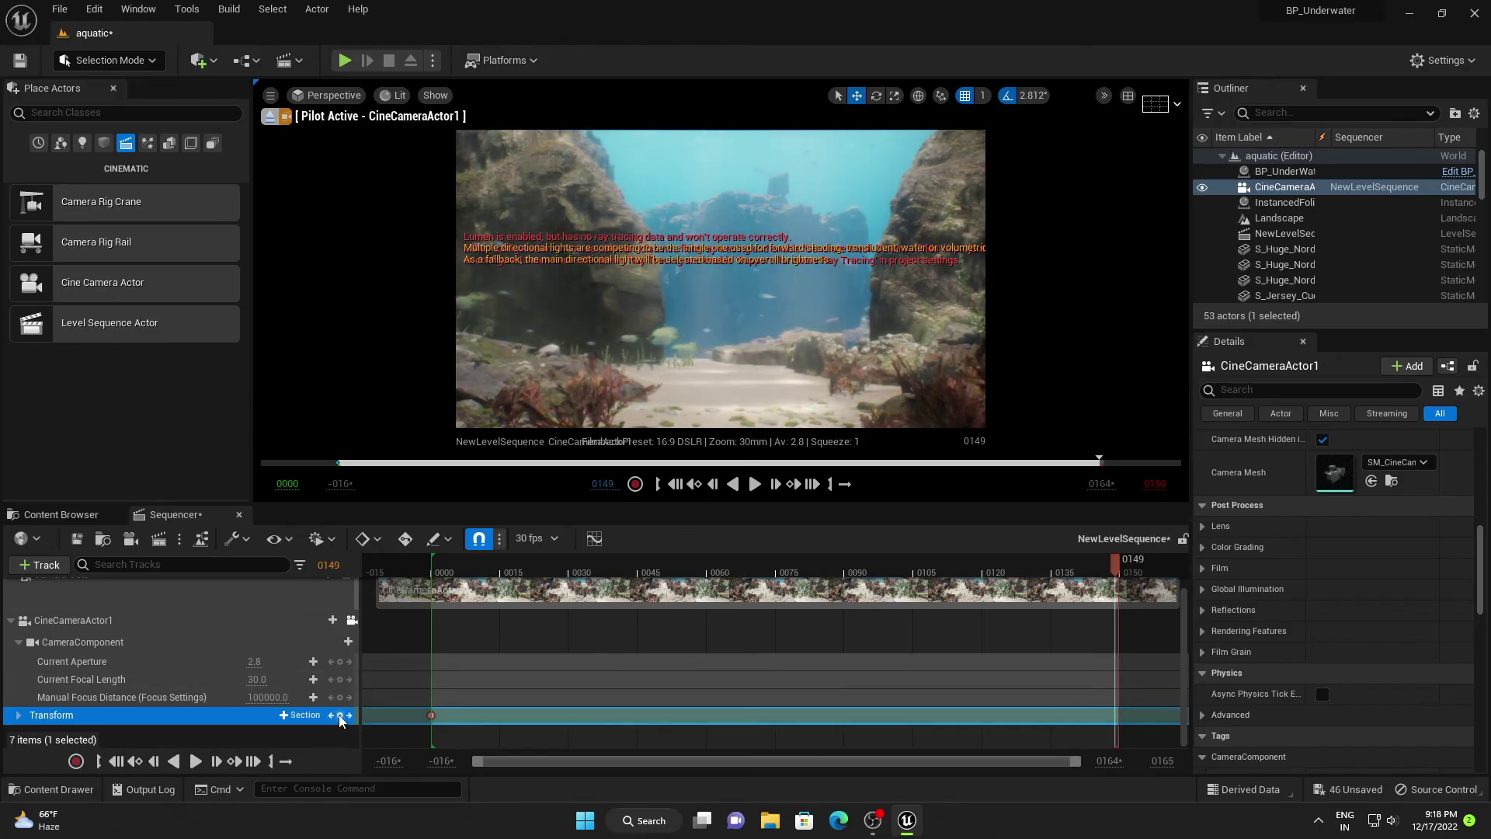
# - Set both camera Transform keys to Linear interpolation
pyautogui.moveTo(425, 697); pyautogui.dragTo(542, 735)
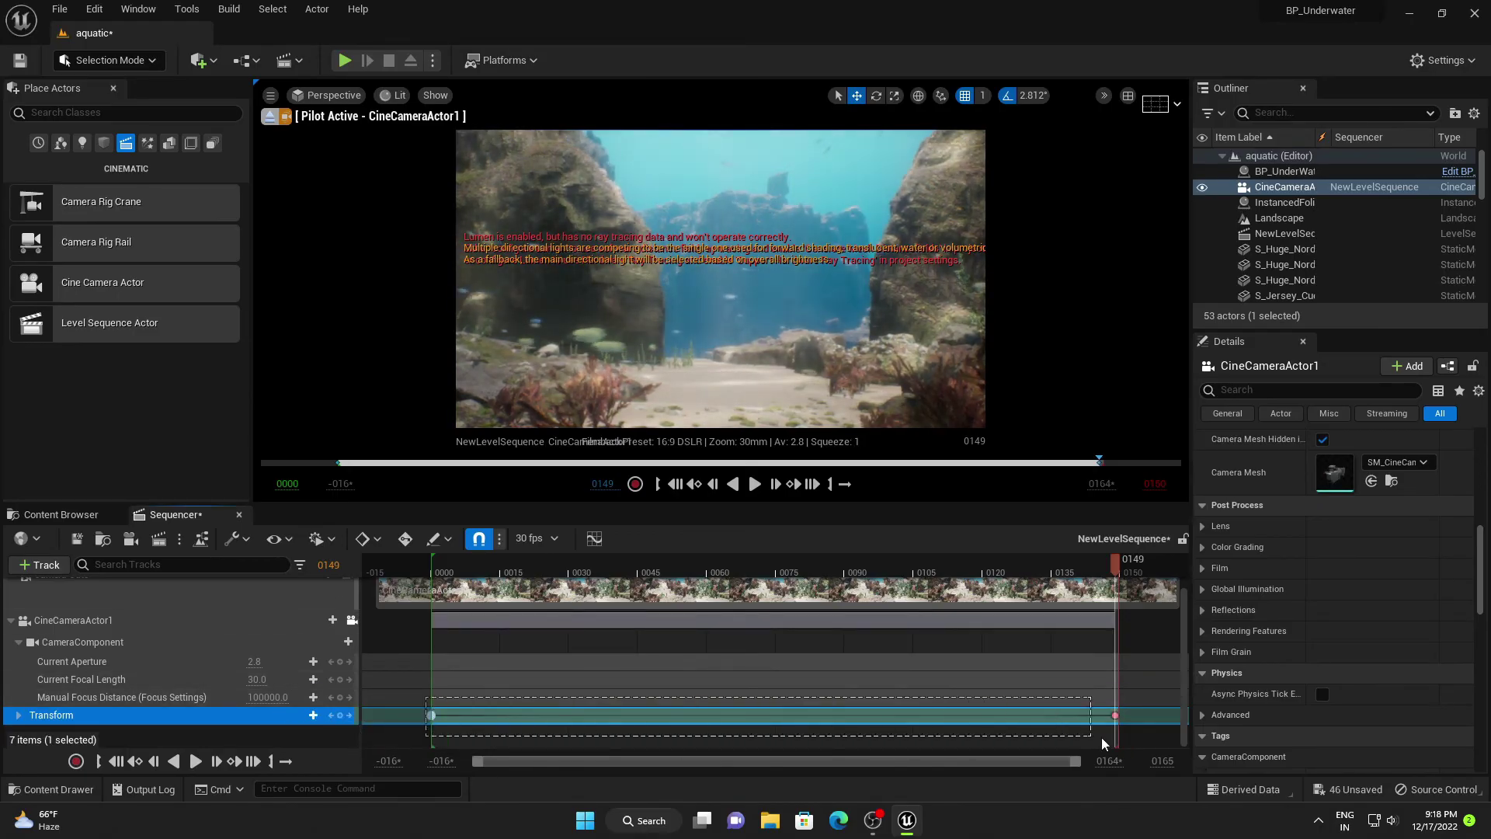
pyautogui.rightClick(1114, 715)
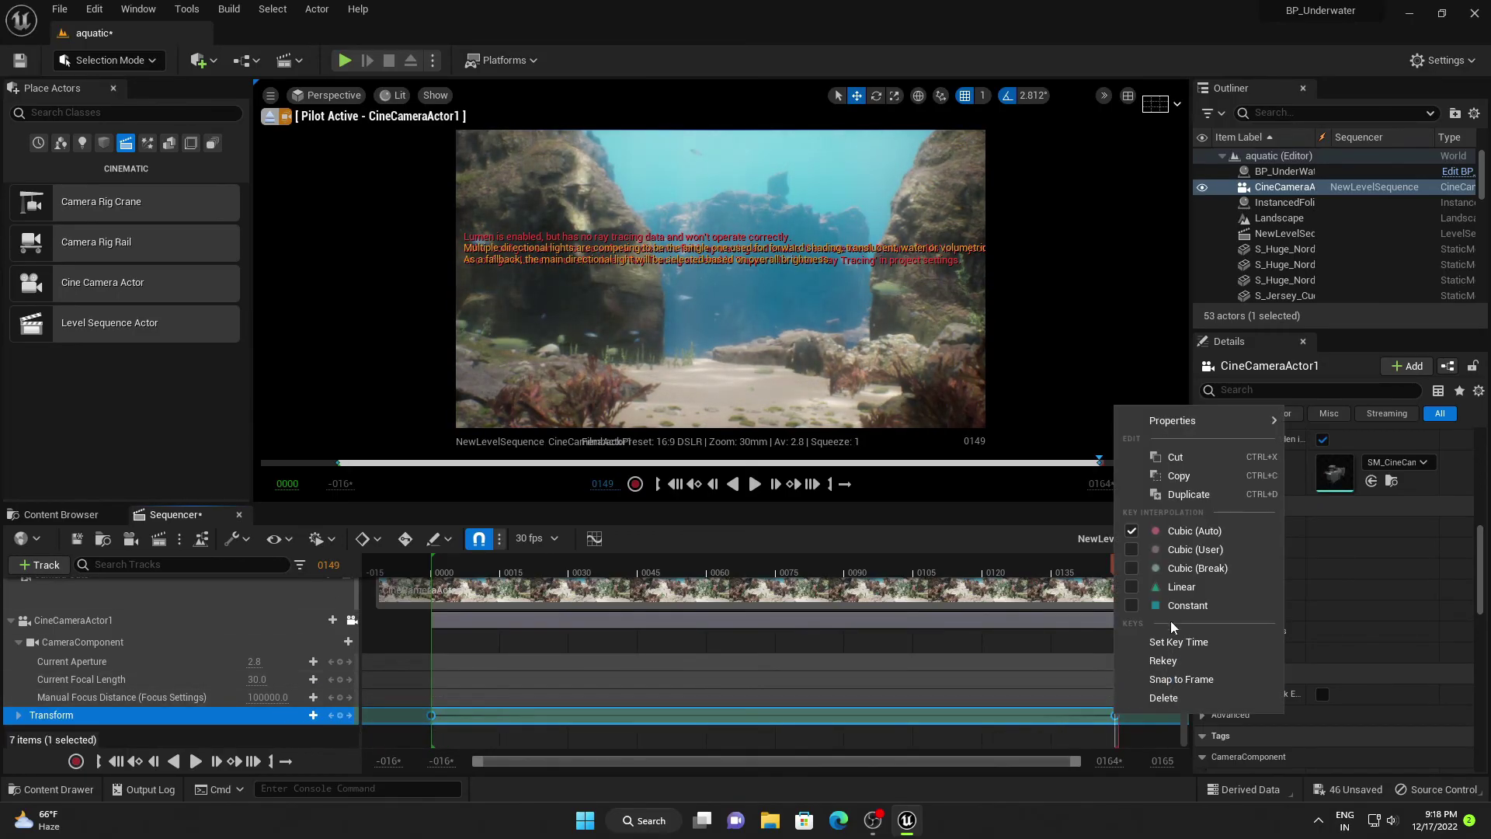
pyautogui.click(1173, 590)
# - Play the sequence from its first frame to preview the camera move, and pause it partway
pyautogui.click(117, 761)
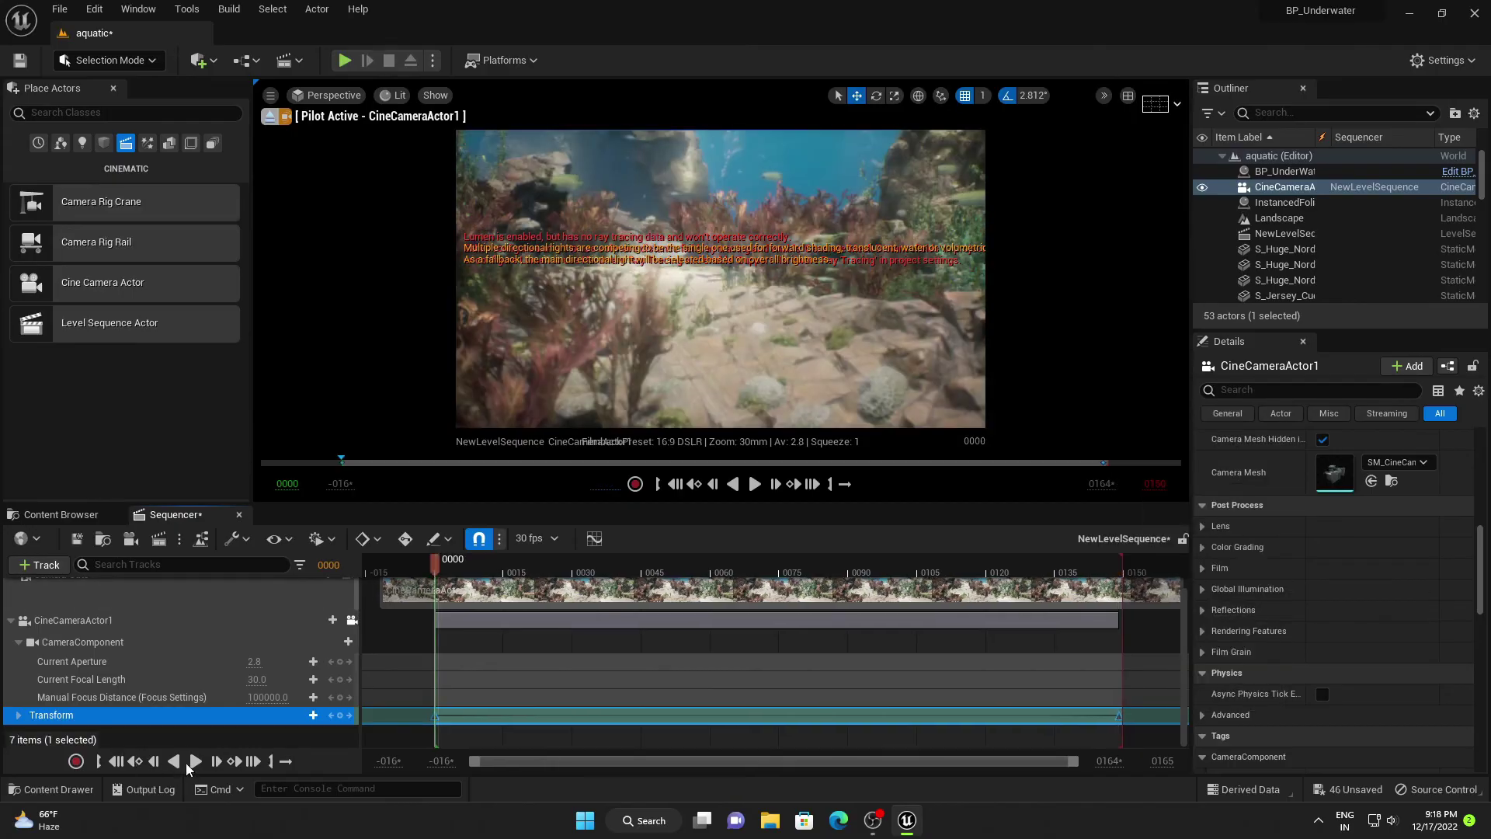
pyautogui.click(195, 761)
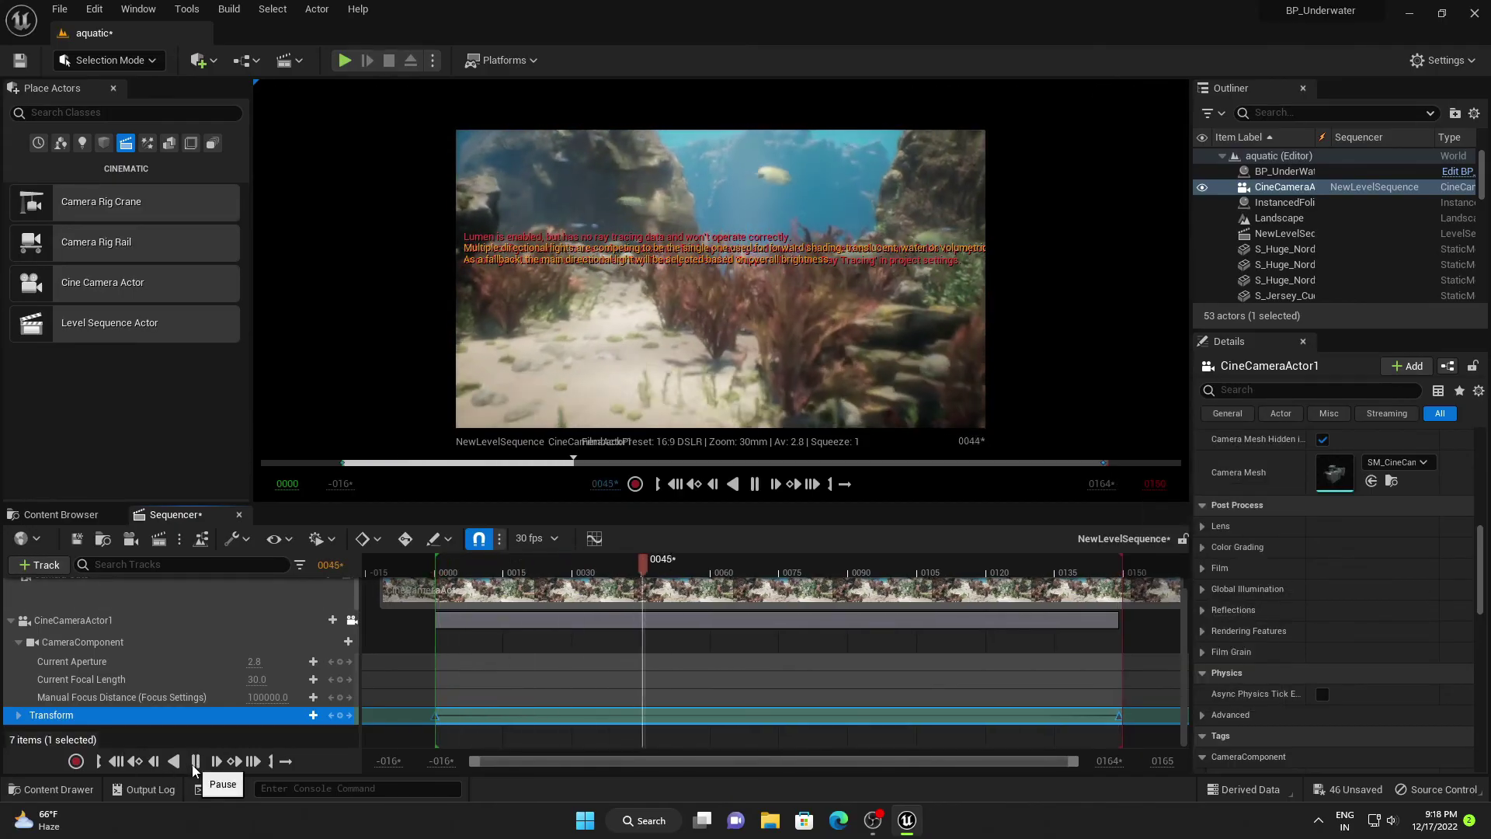
pyautogui.click(195, 760)
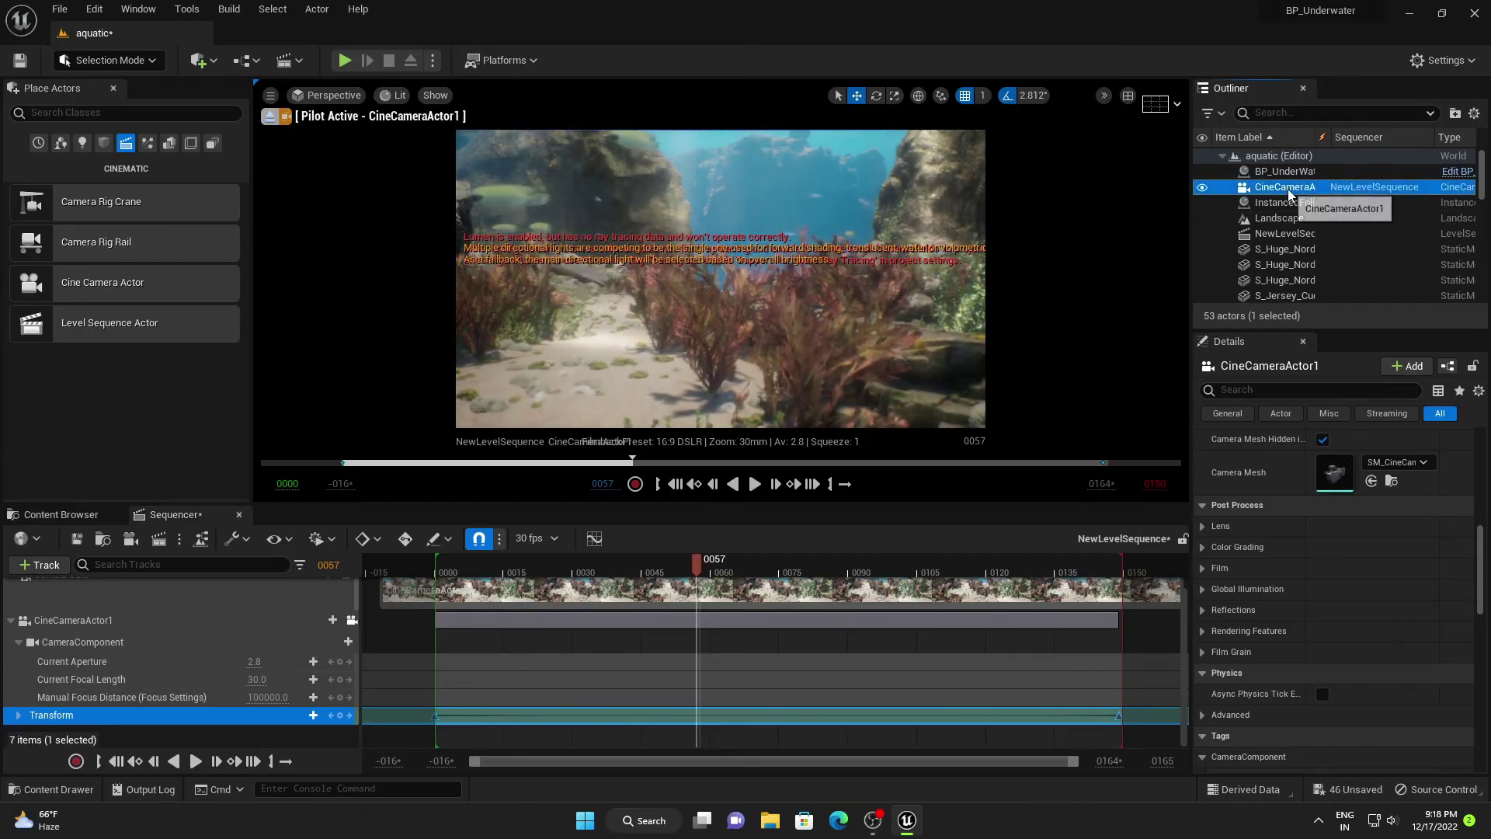
# - Set the minimum and maximum focal length in CineCameraActor1's lens settings to 22 mm
pyautogui.scroll(10, 1239, 548)
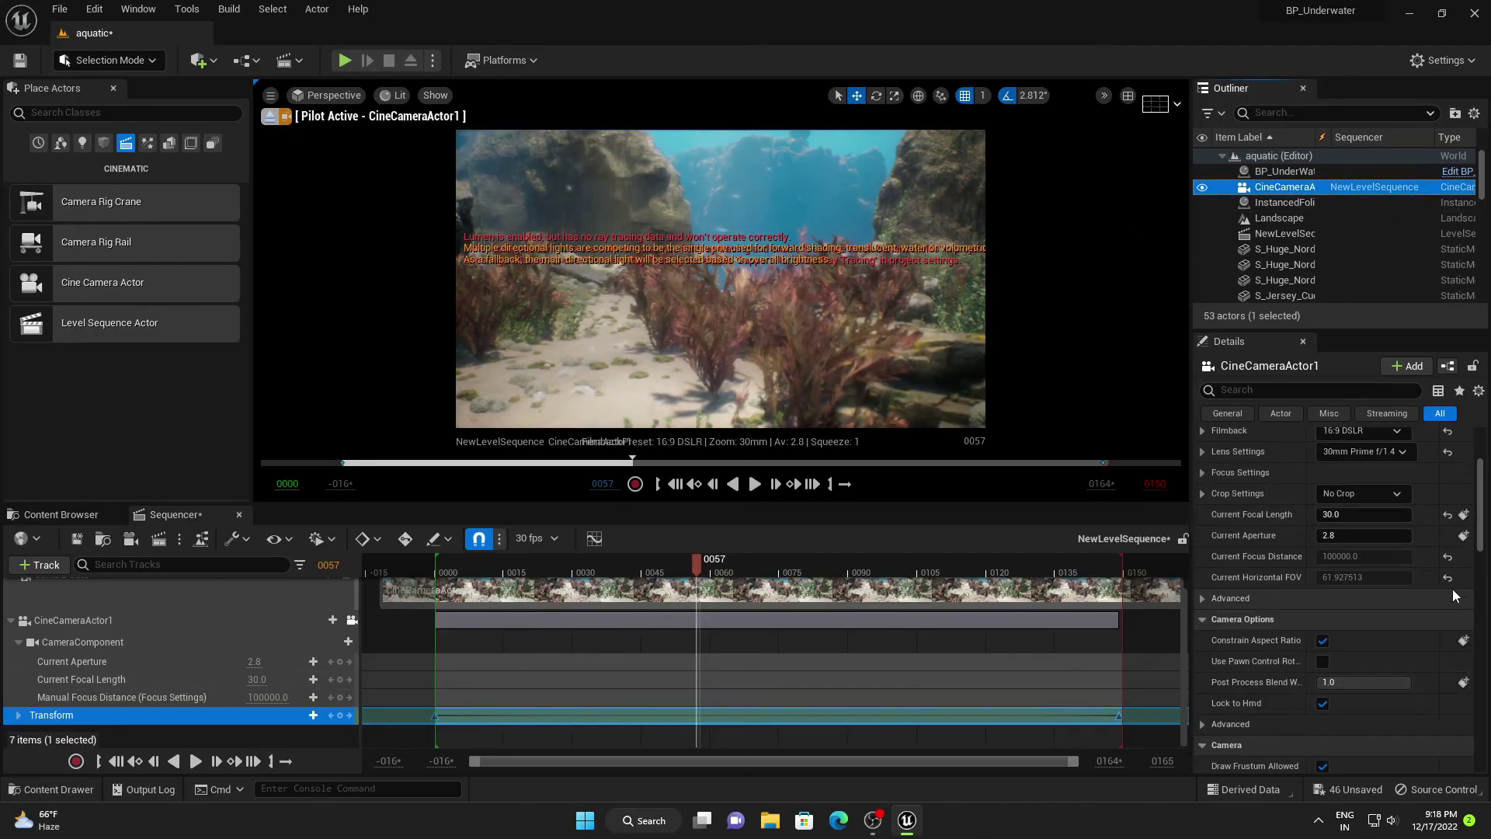
pyautogui.scroll(1, 1363, 546)
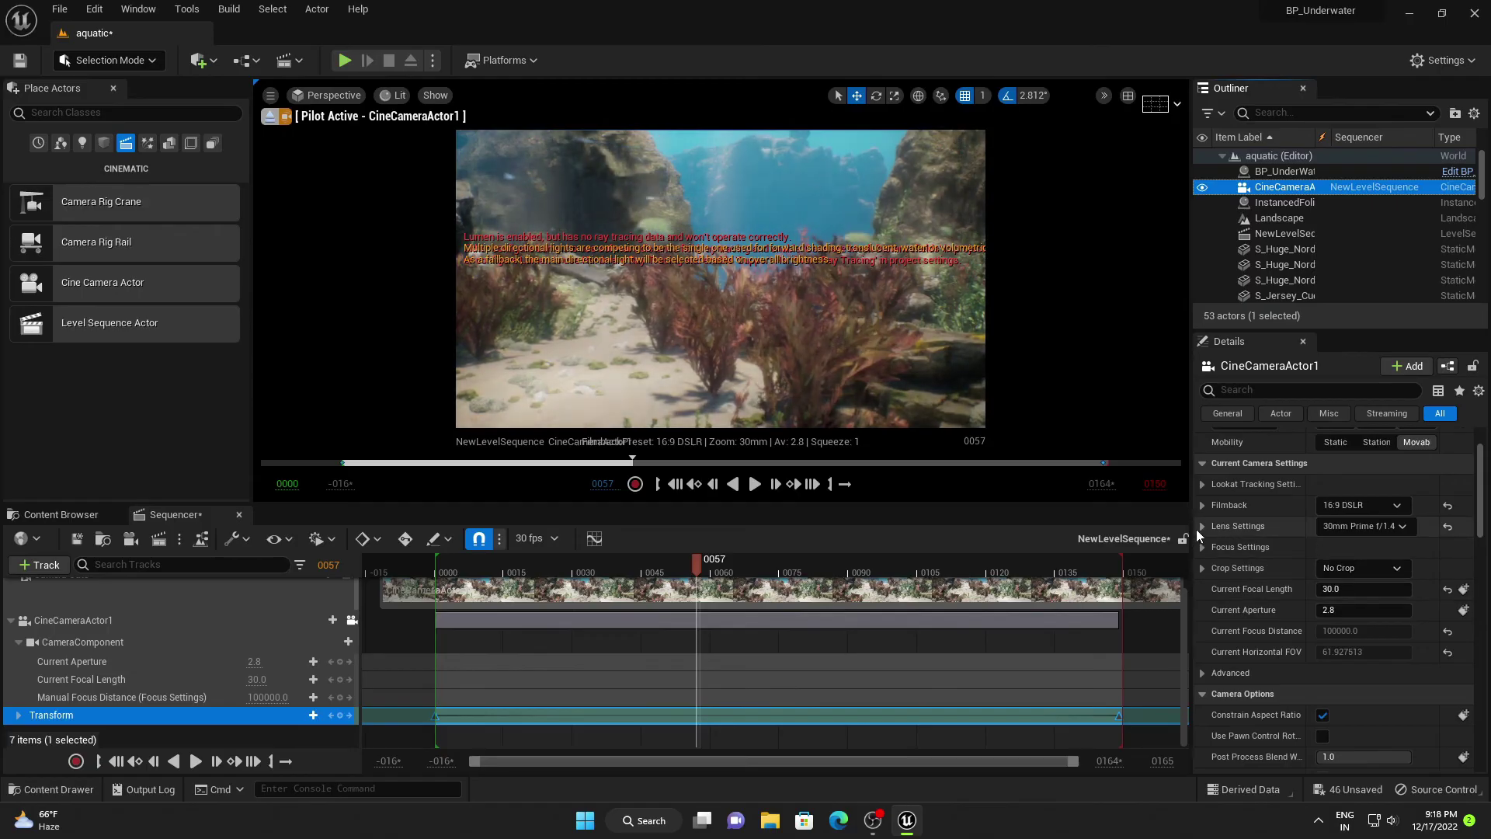
pyautogui.click(1201, 527)
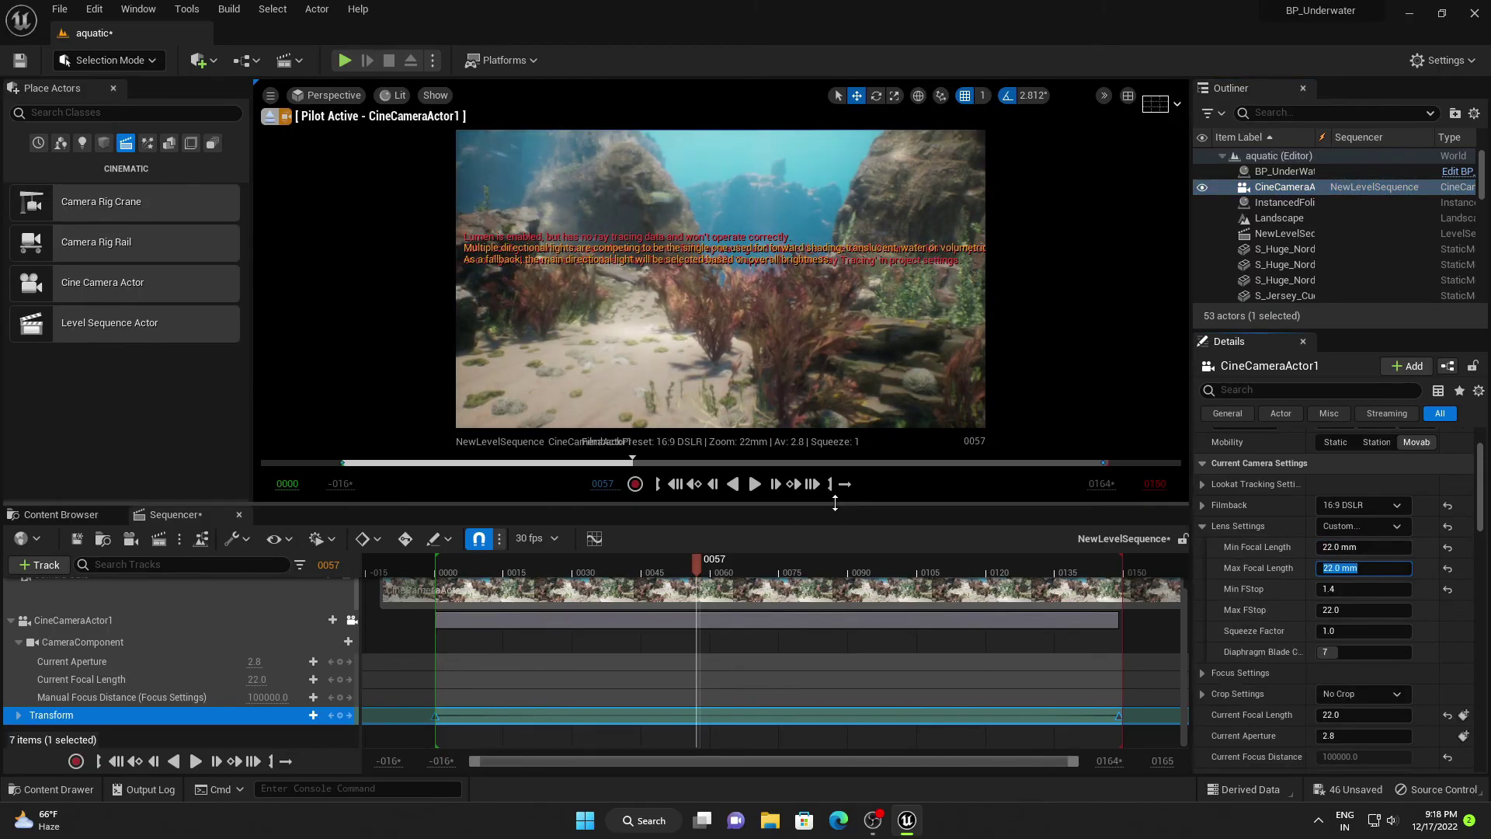
# - Enlarge the viewport and play the sequence from frame 0 to review the wider camera move
pyautogui.moveTo(837, 504); pyautogui.dragTo(813, 738)
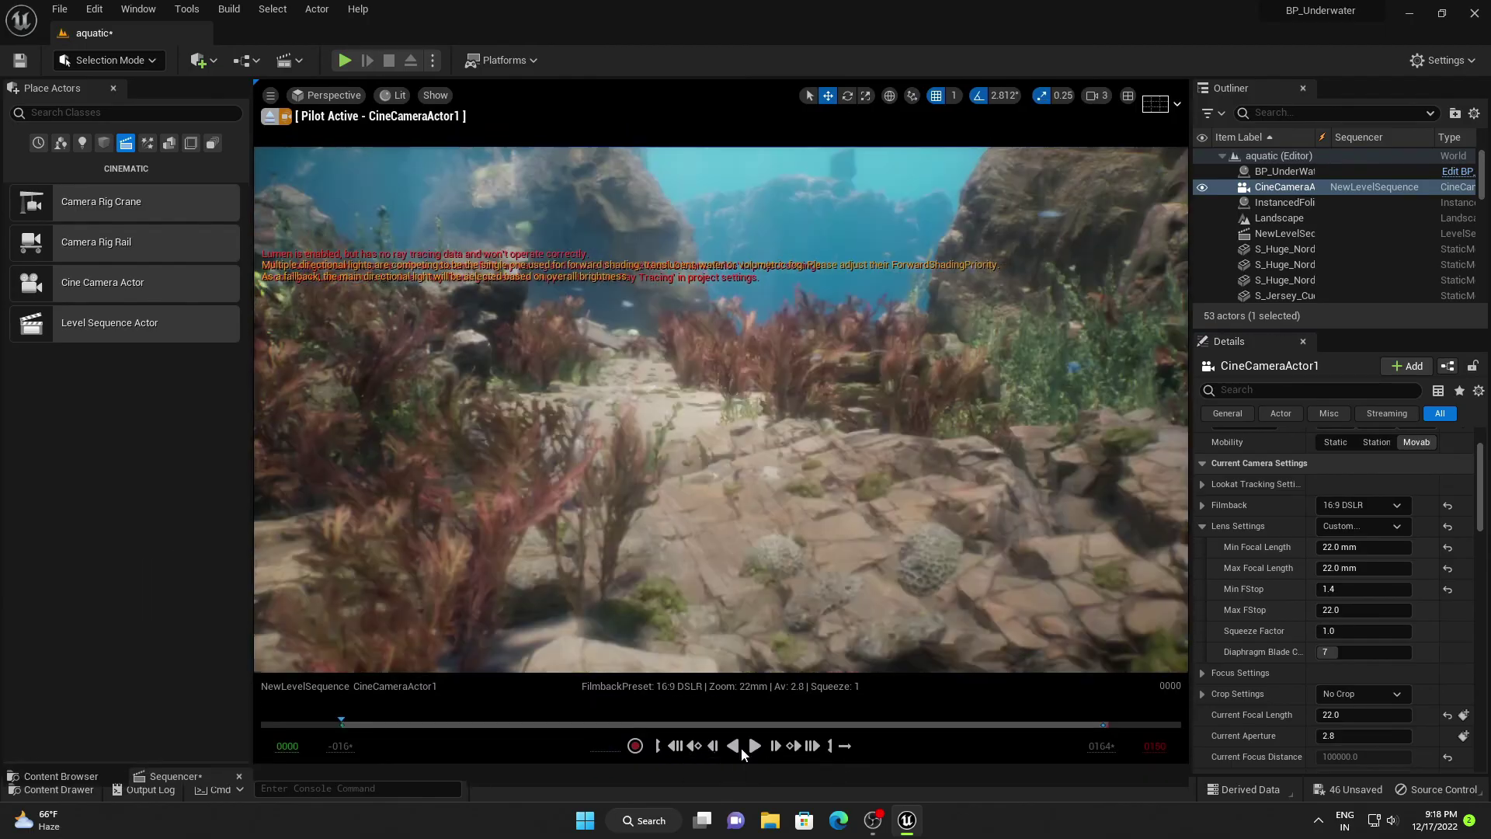
pyautogui.click(754, 746)
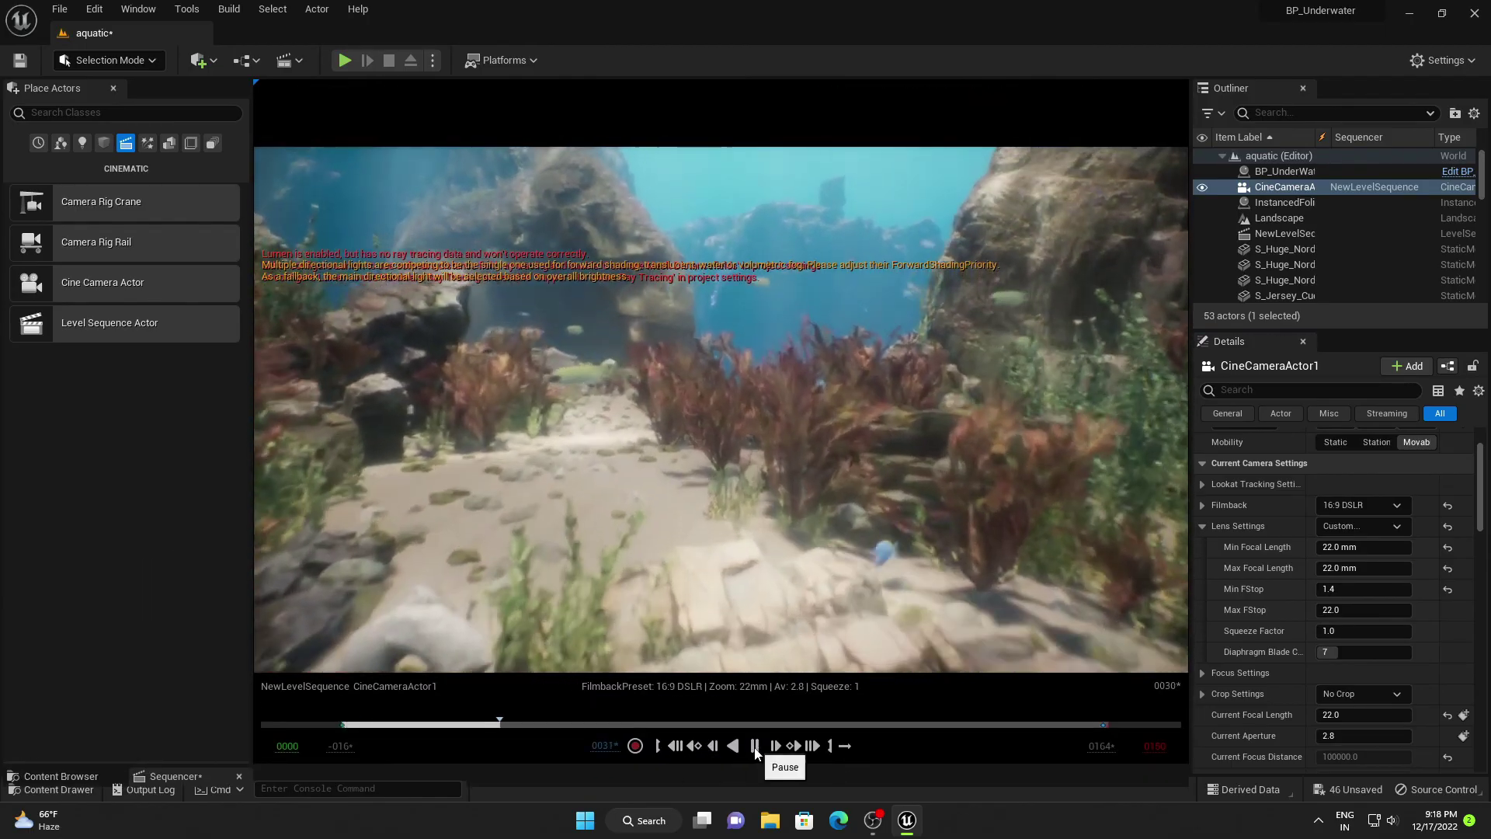